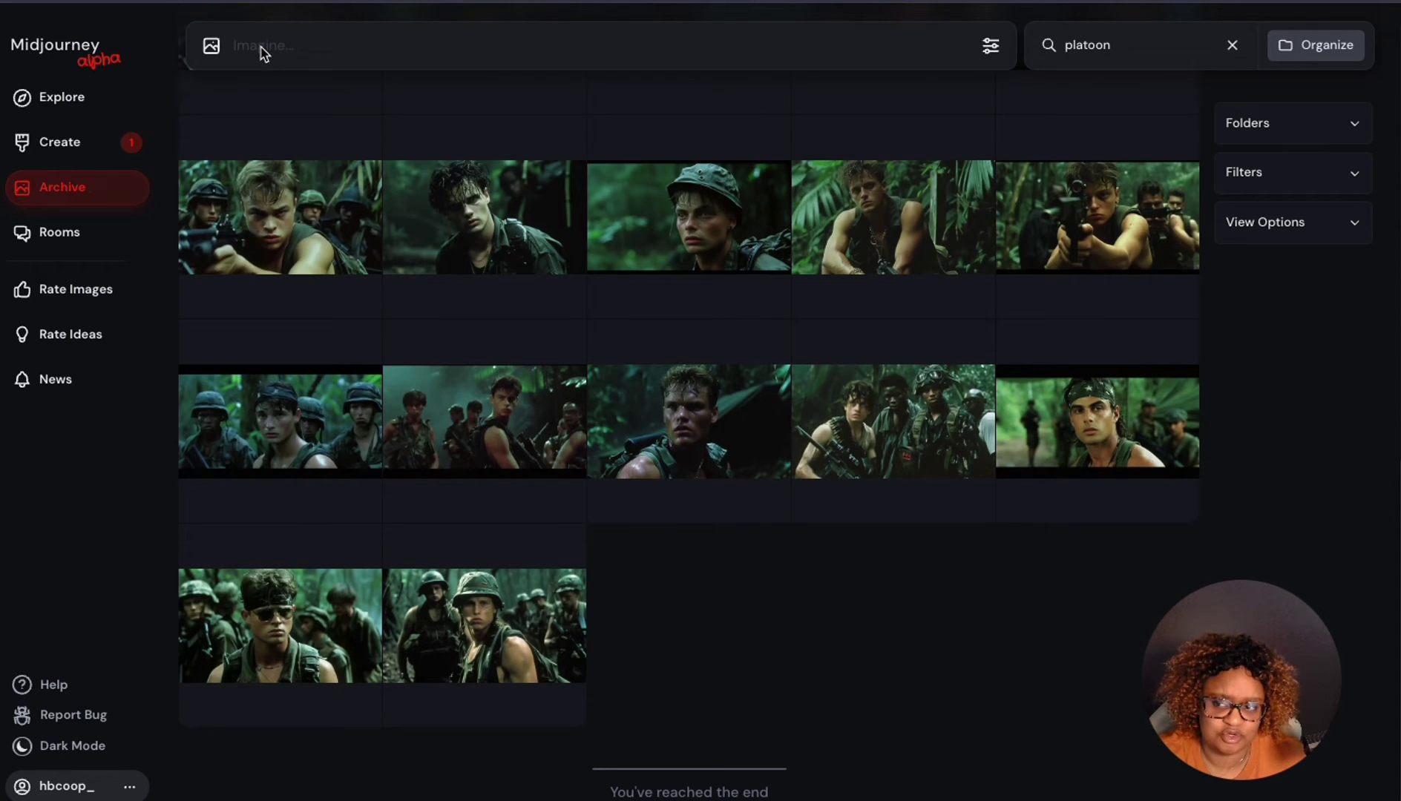
- Upload the soldier screenshot into the Imagine bar's image area as an image prompt
{"action": "left_click", "coordinate": [211, 47]}
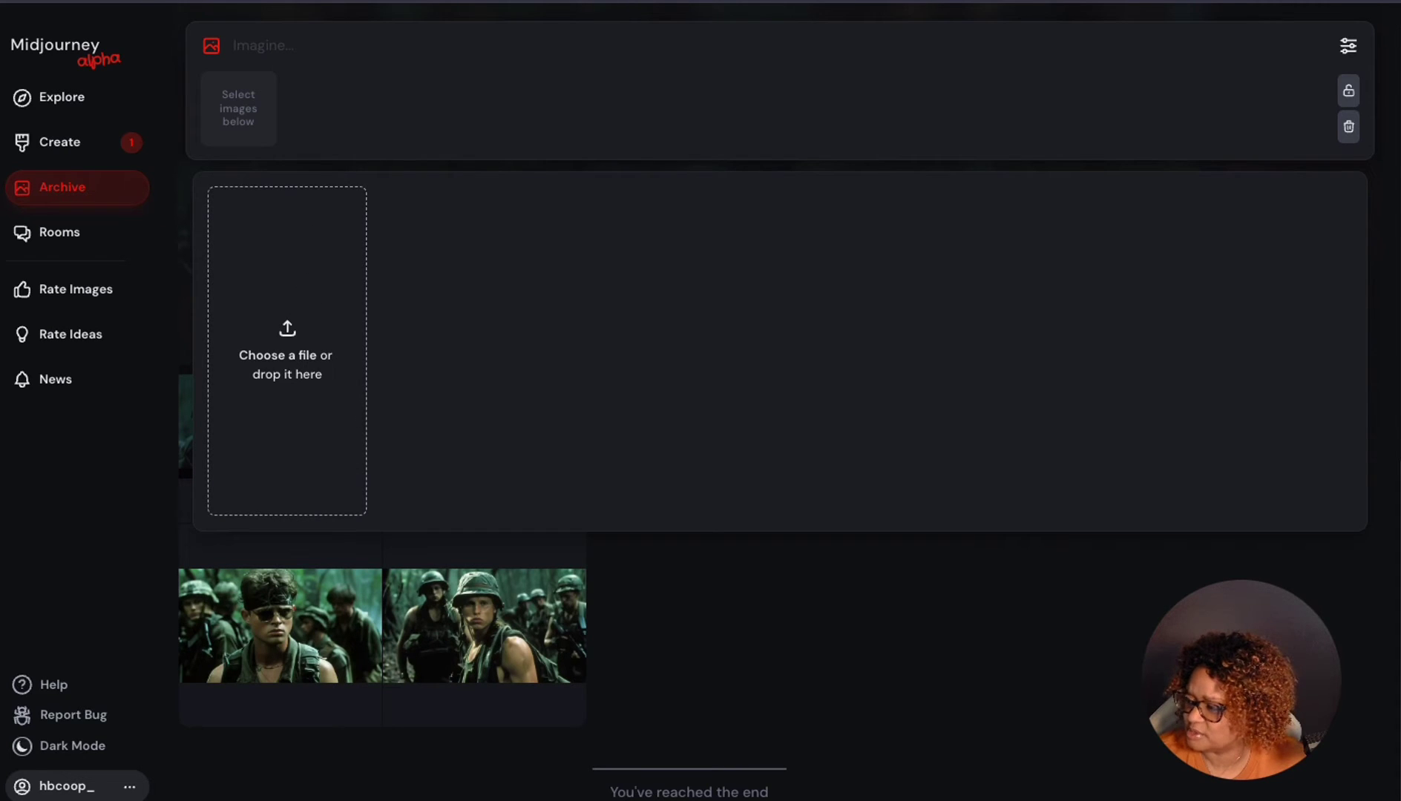
{"action": "left_click_drag", "start_coordinate": [148, 482], "coordinate": [325, 344]}
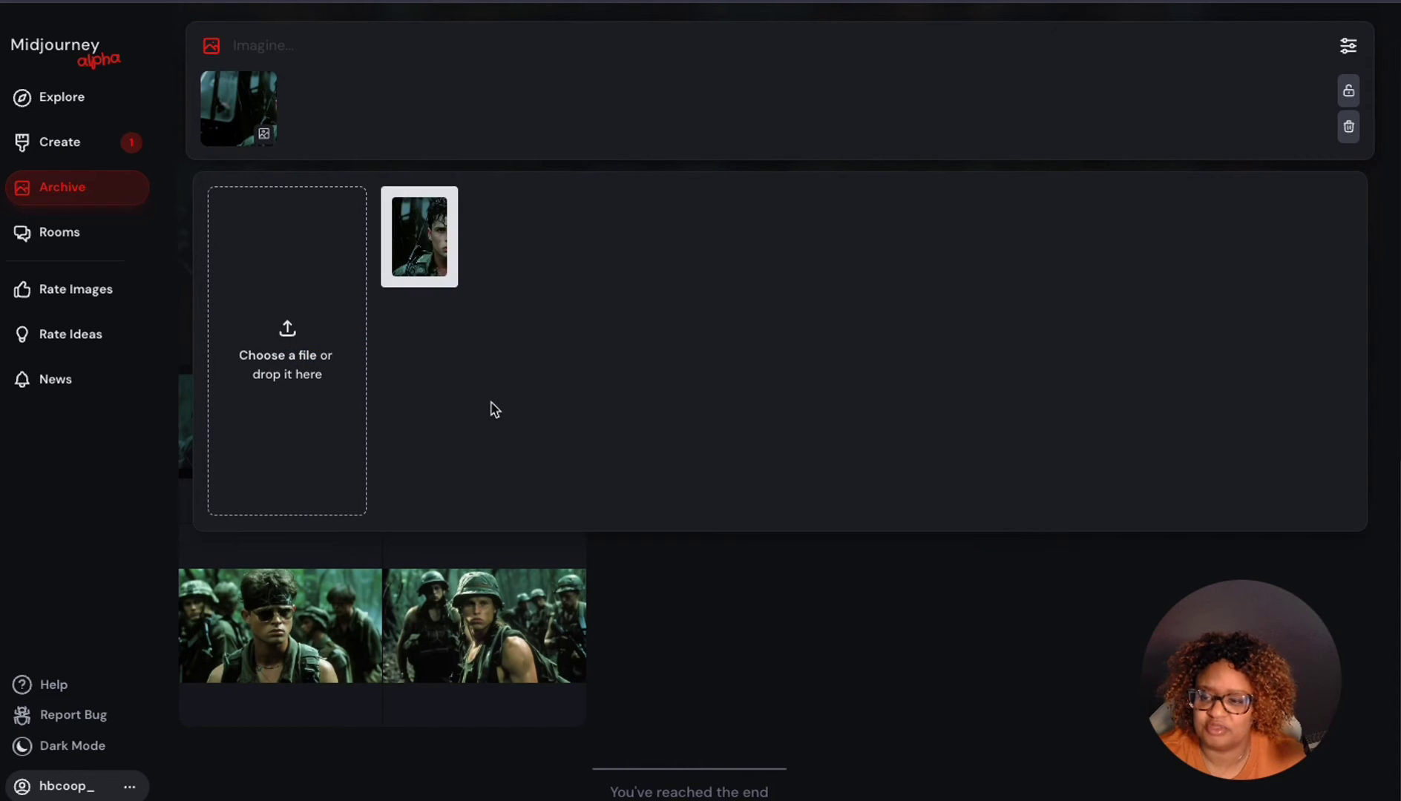
{"action": "mouse_move", "coordinate": [238, 108]}
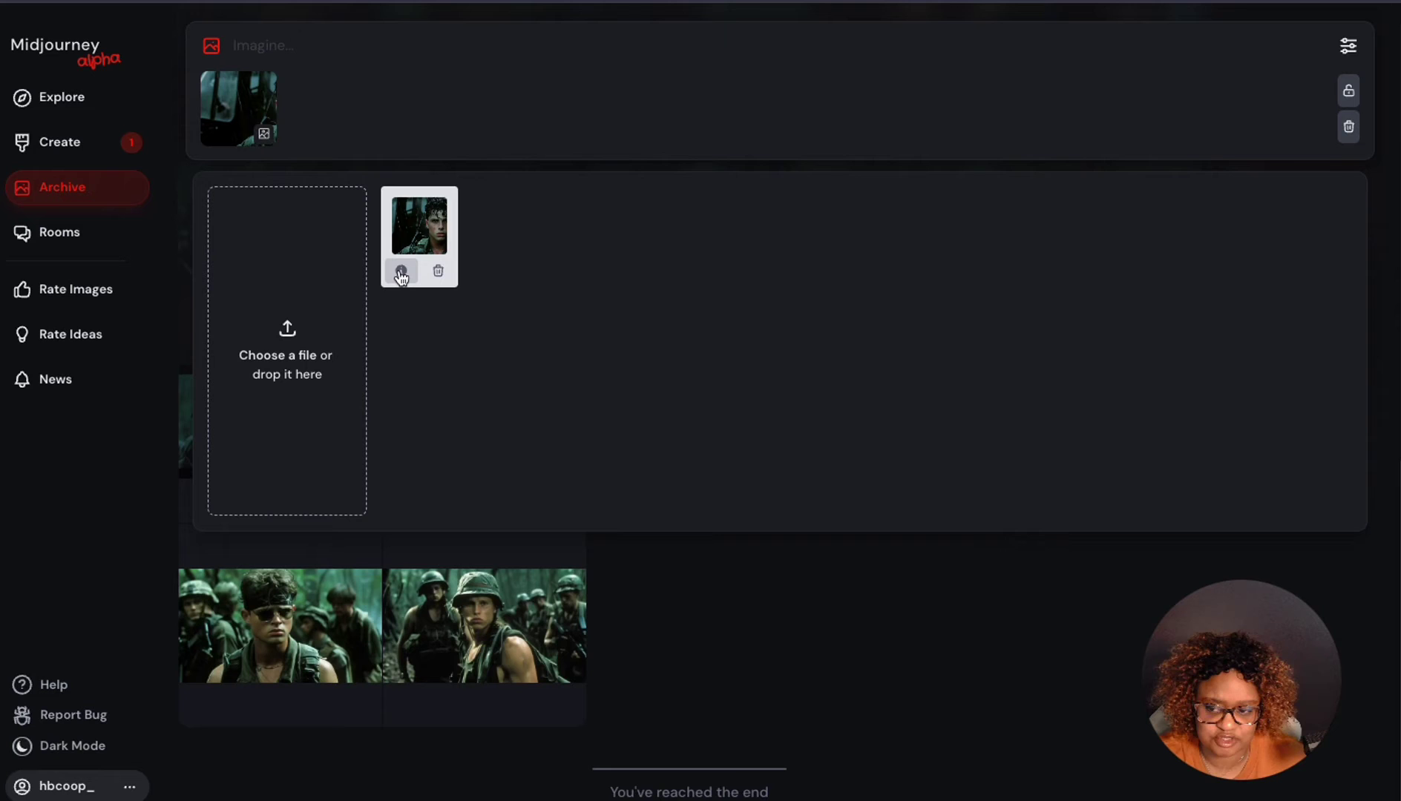
- Show the describe suggestions for the soldier image and scroll through the Subject and Descriptors lists
{"action": "left_click", "coordinate": [401, 272]}
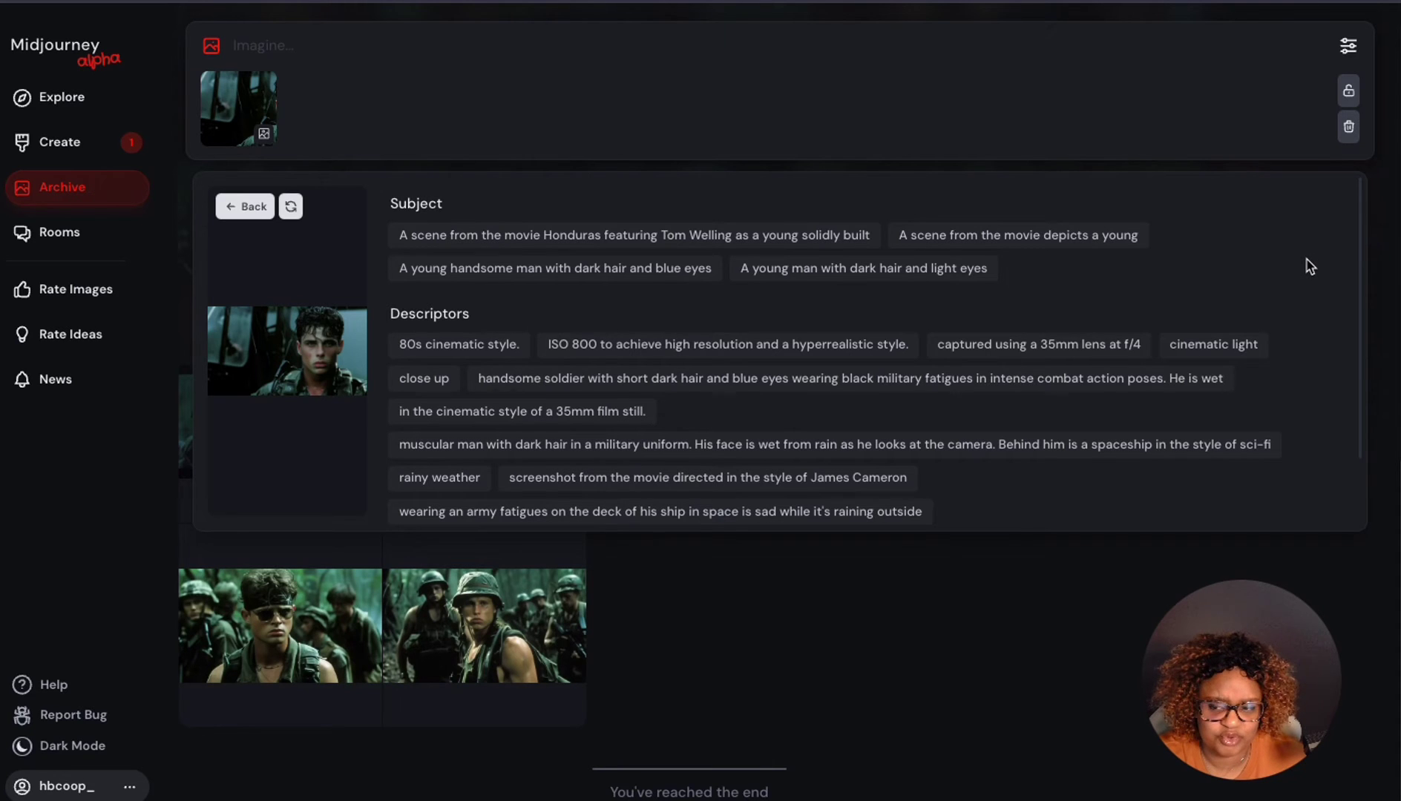
{"action": "scroll", "coordinate": [1290, 245], "scroll_direction": "down", "scroll_amount": 1}
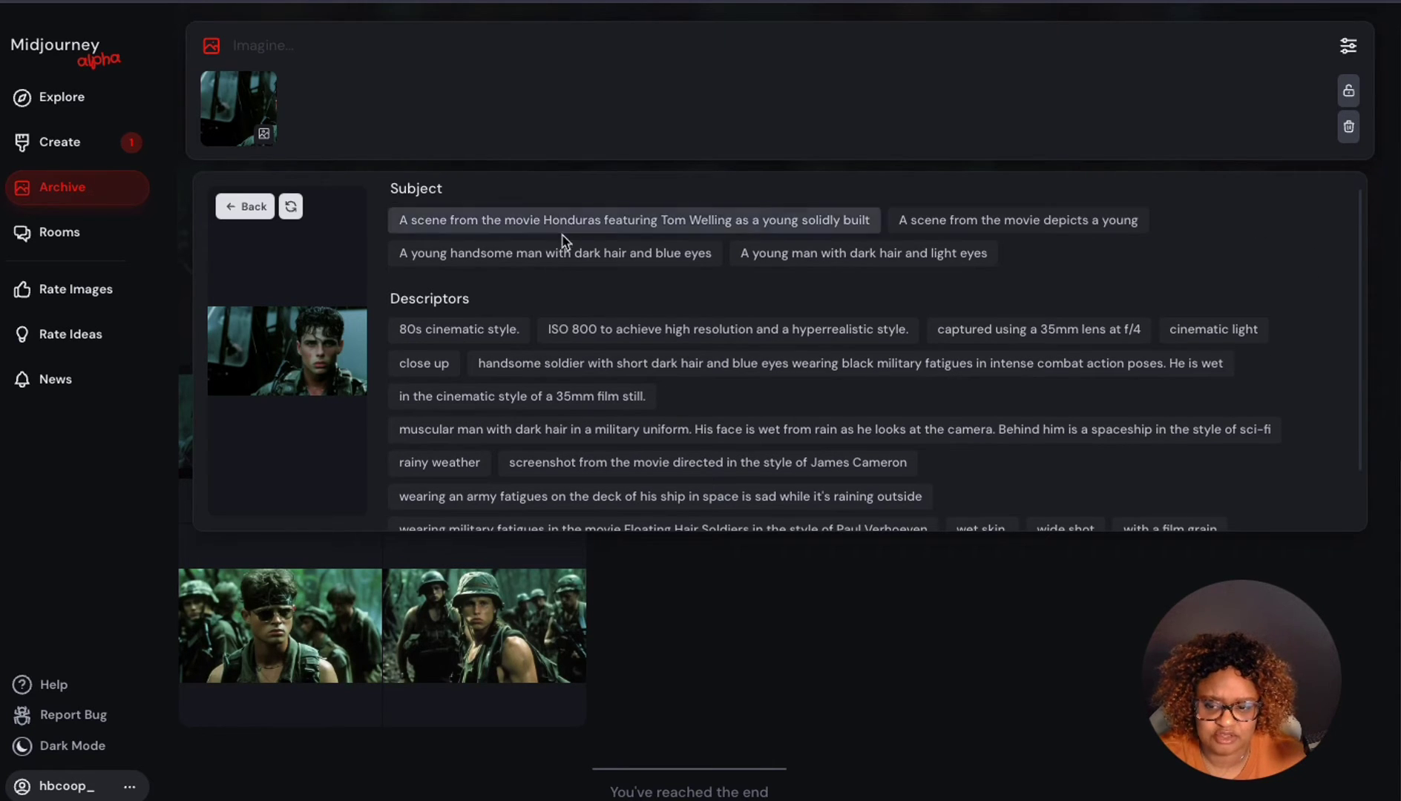
{"action": "scroll", "coordinate": [670, 300], "scroll_direction": "down", "scroll_amount": 1}
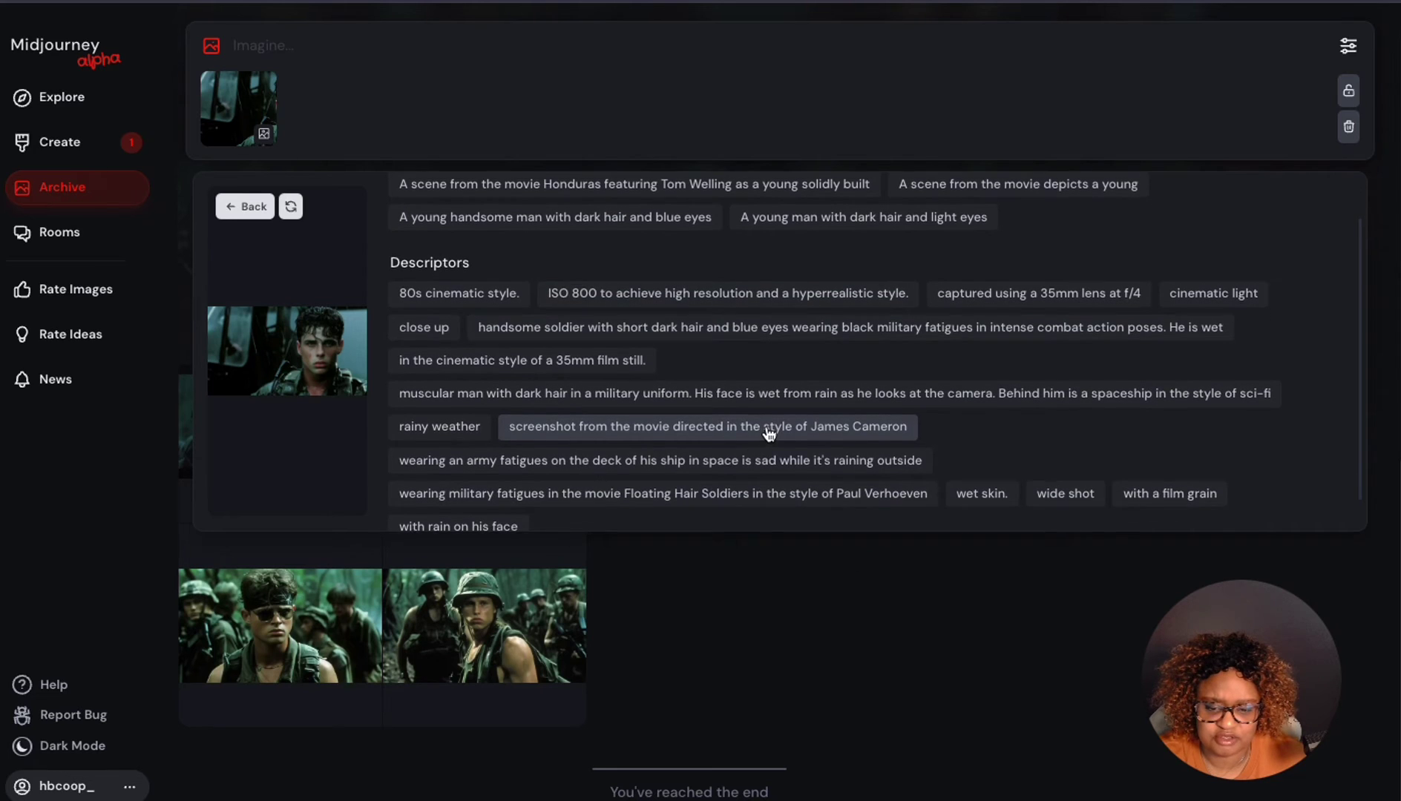
{"action": "scroll", "coordinate": [769, 434], "scroll_direction": "down", "scroll_amount": 1}
{"action": "scroll", "coordinate": [768, 438], "scroll_direction": "up", "scroll_amount": 3}
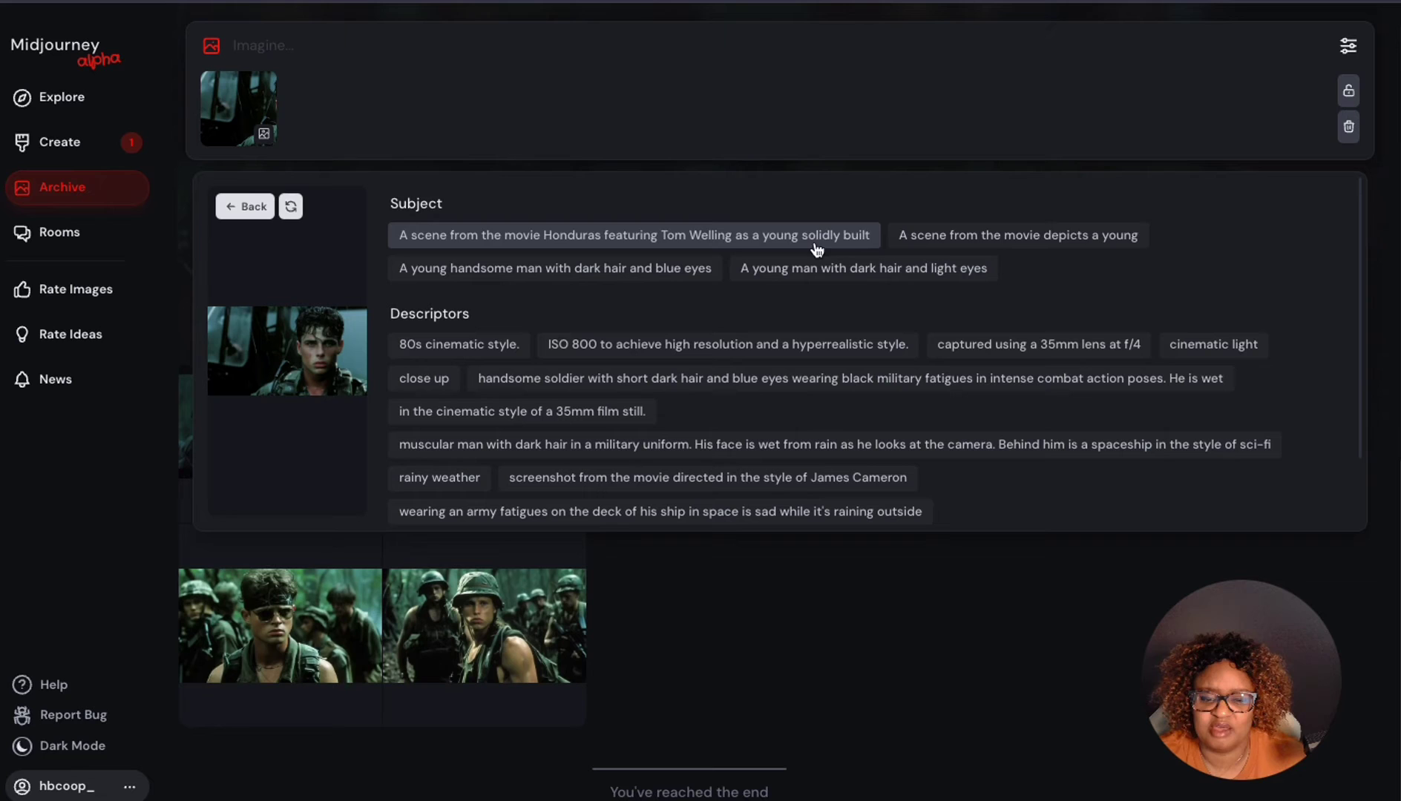
- Insert the first Subject suggestion, replacing 'Honduras' and the actor phrase with 'Platoon featuring a young soldier'
{"action": "left_click", "coordinate": [612, 236]}
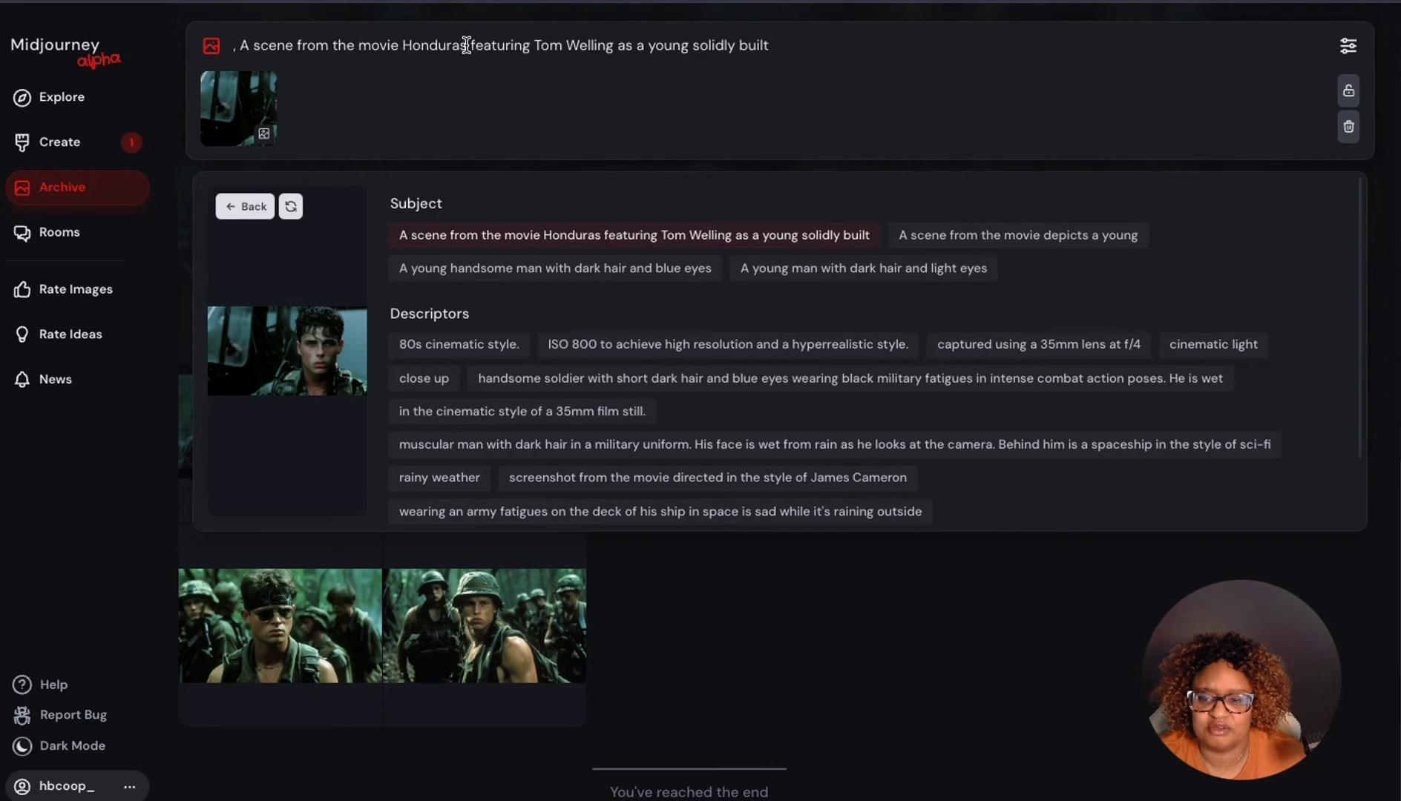
{"action": "left_click_drag", "start_coordinate": [466, 45], "coordinate": [399, 46]}
{"action": "key", "text": "BackSpace"}
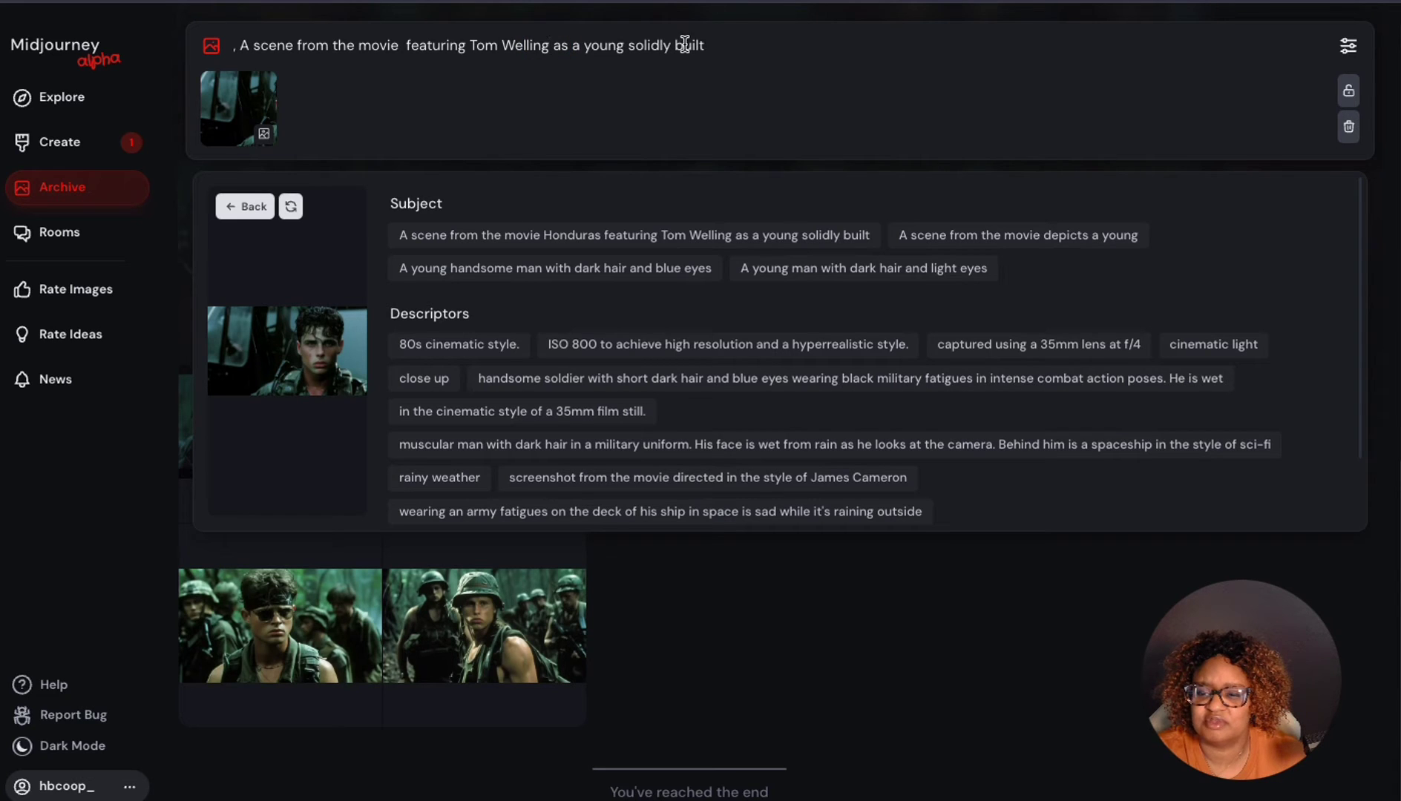
{"action": "left_click_drag", "start_coordinate": [705, 45], "coordinate": [405, 45]}
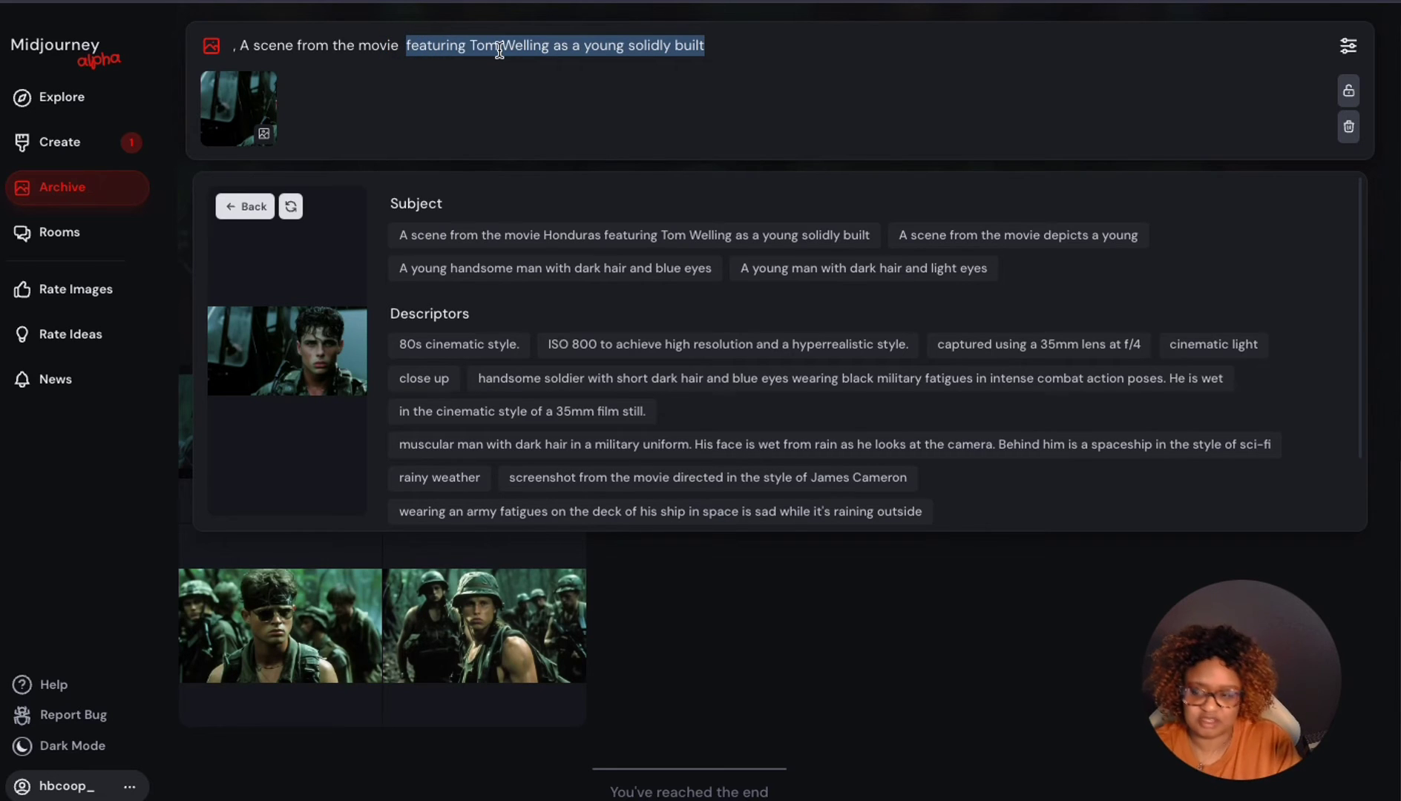
{"action": "key", "text": "BackSpace"}
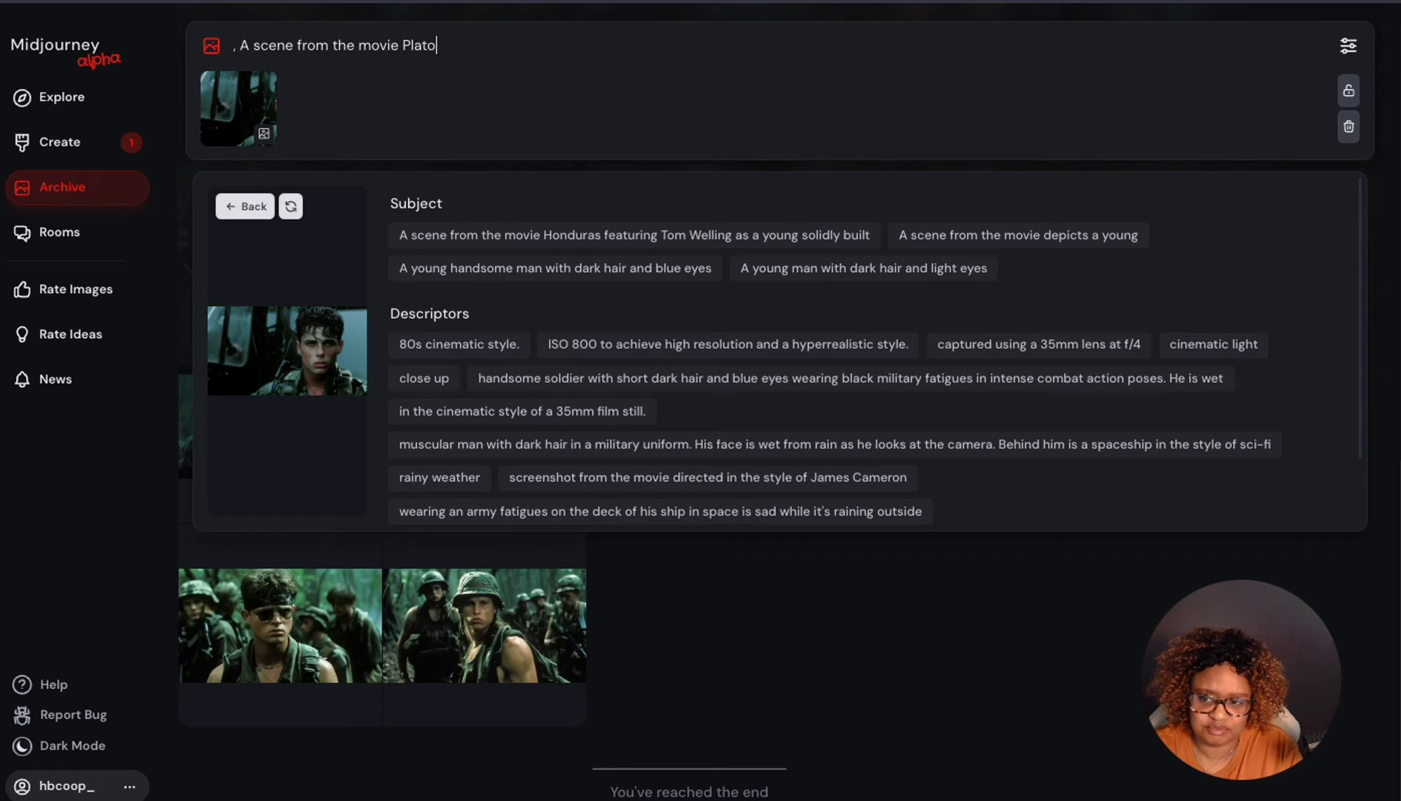
{"action": "type", "text": "Platoon featuring a"}
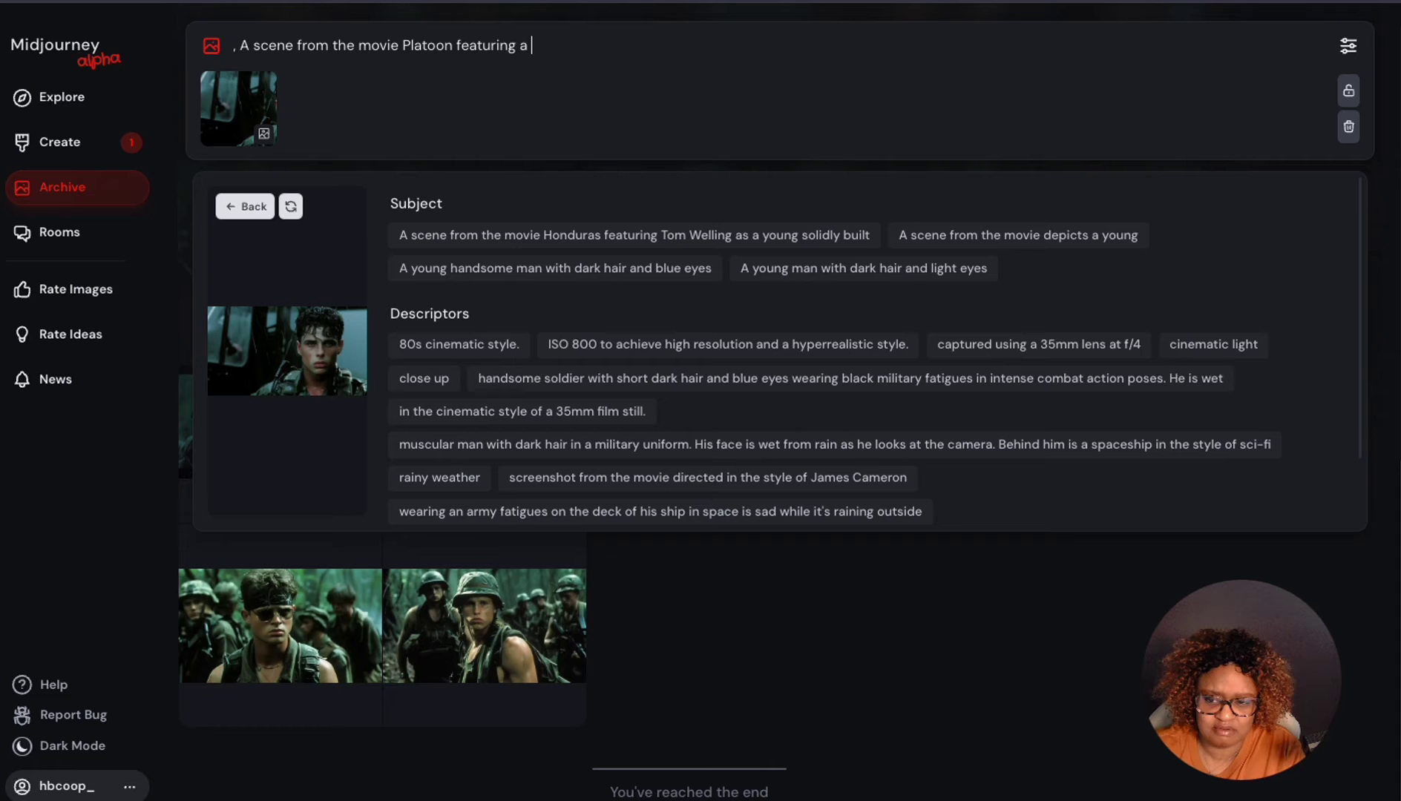
{"action": "type", "text": " young soldier"}
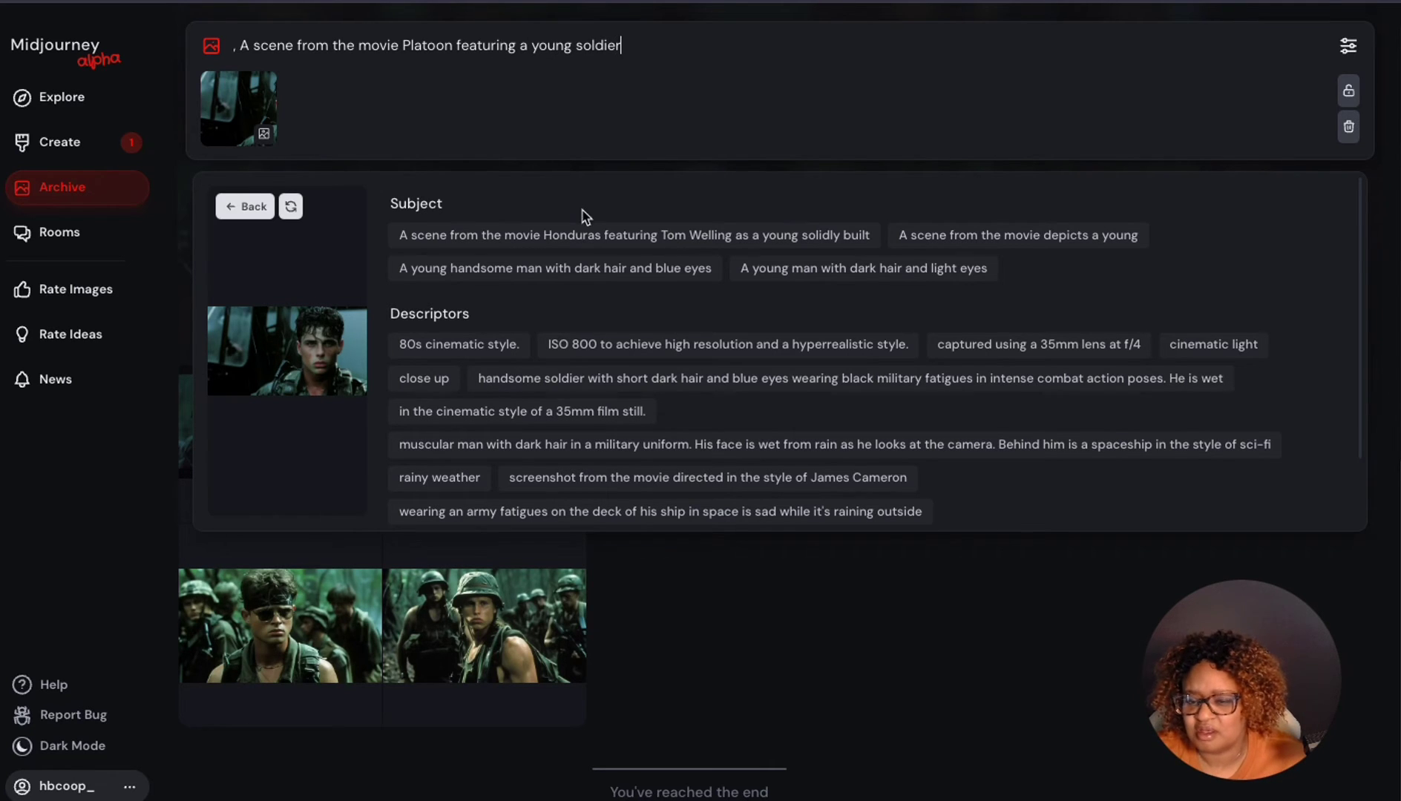
- Append the dark-haired blue-eyed man subject, '80s cinematic style', 'ISO 800', 'cinematic light' and 'close up'
{"action": "left_click", "coordinate": [592, 271]}
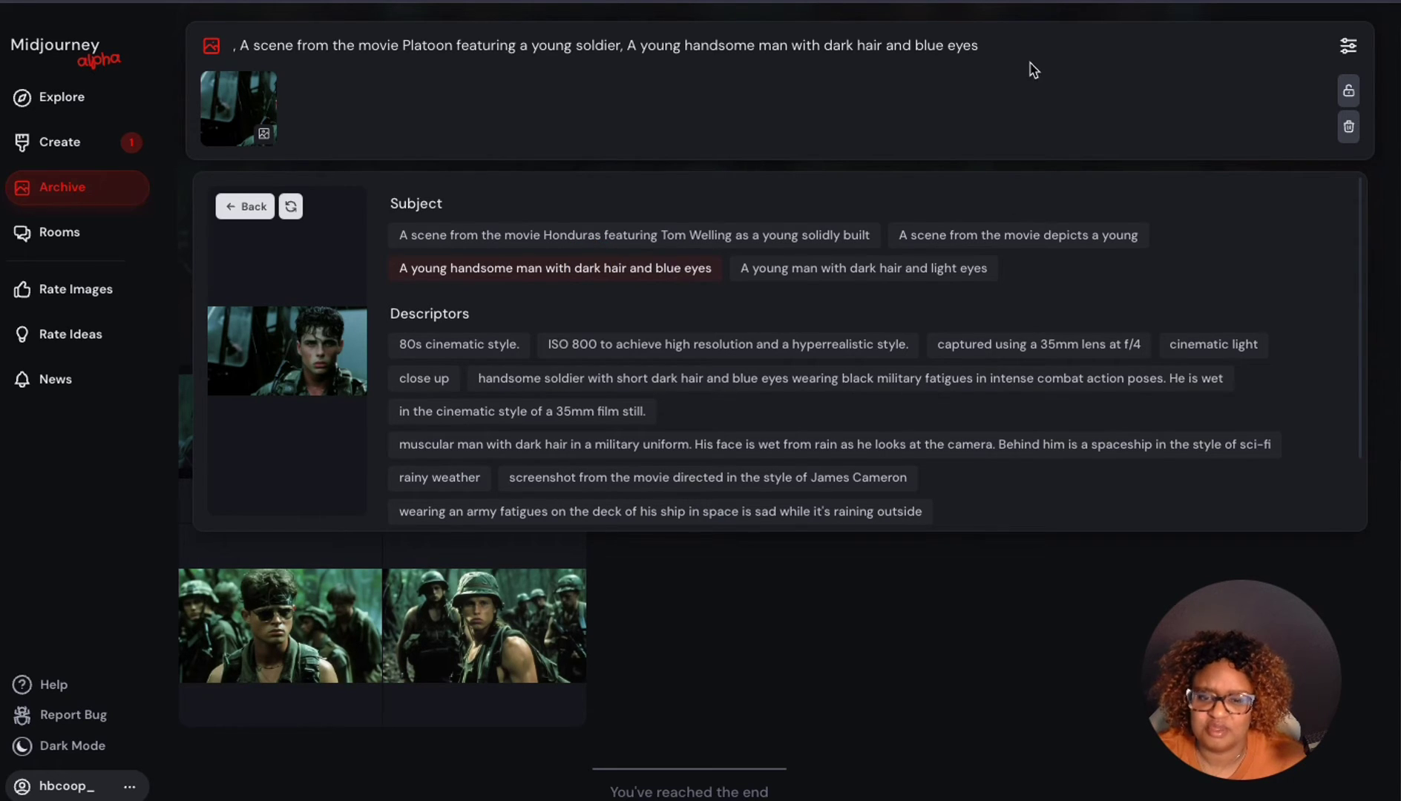
{"action": "left_click", "coordinate": [487, 347]}
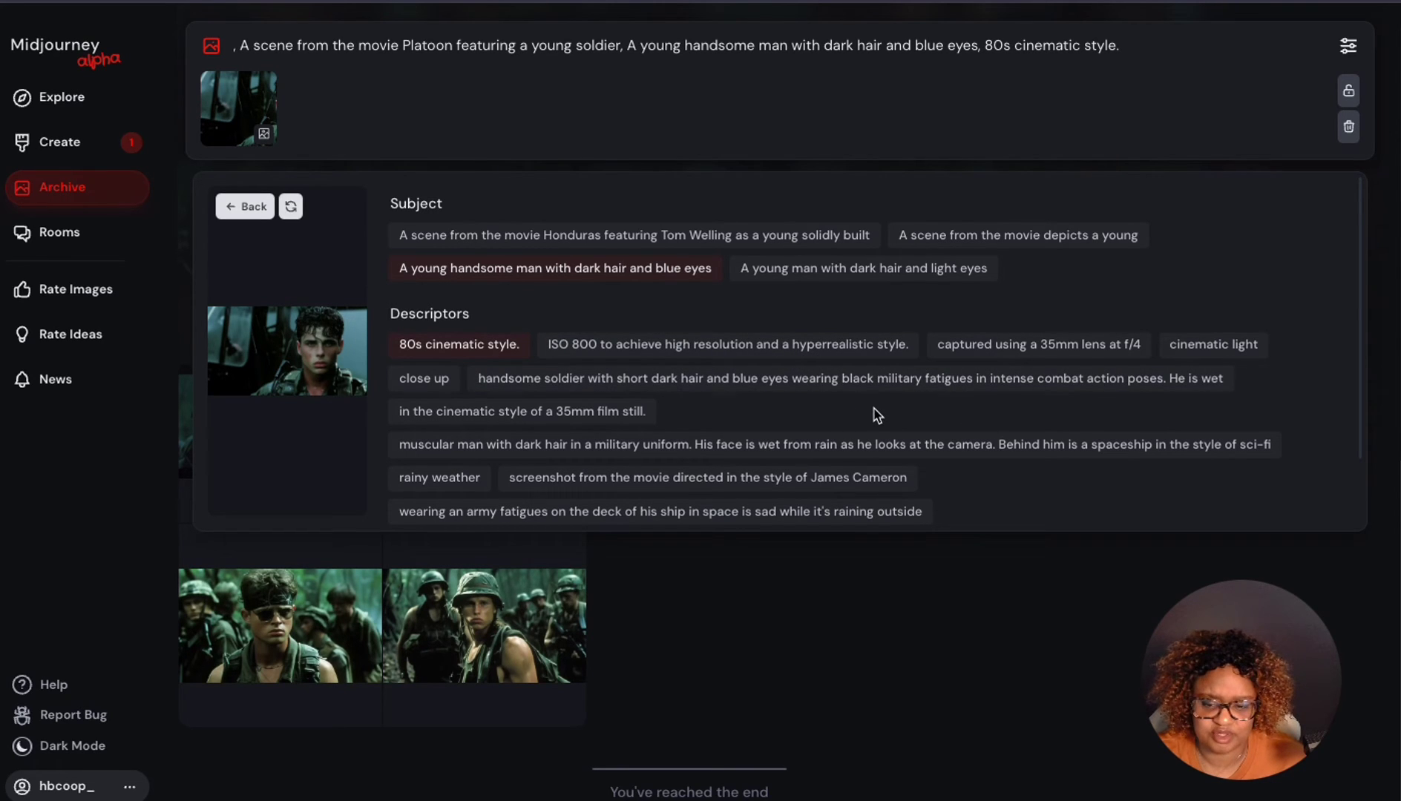
{"action": "left_click", "coordinate": [863, 350]}
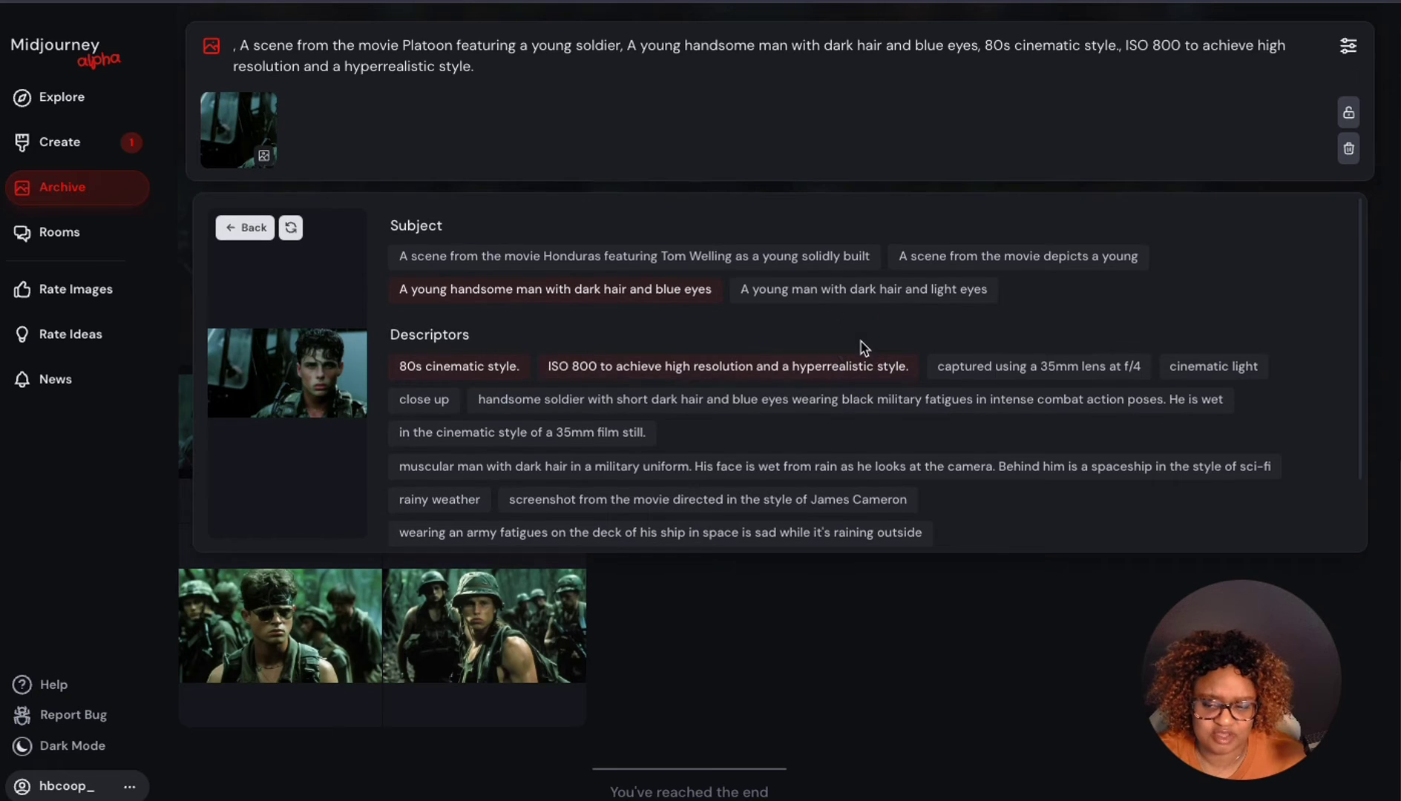
{"action": "scroll", "coordinate": [1272, 303], "scroll_direction": "down", "scroll_amount": 1}
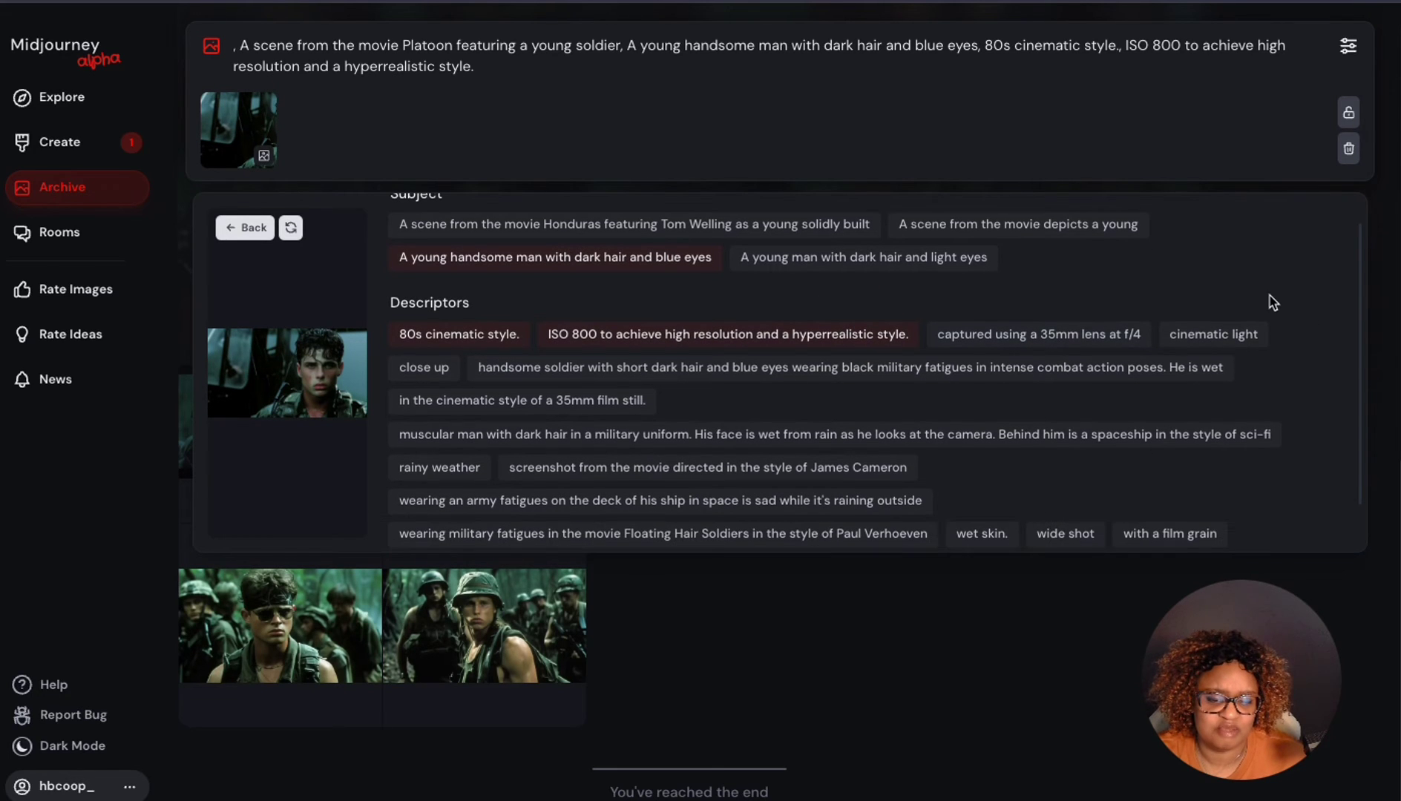
{"action": "left_click", "coordinate": [1252, 336]}
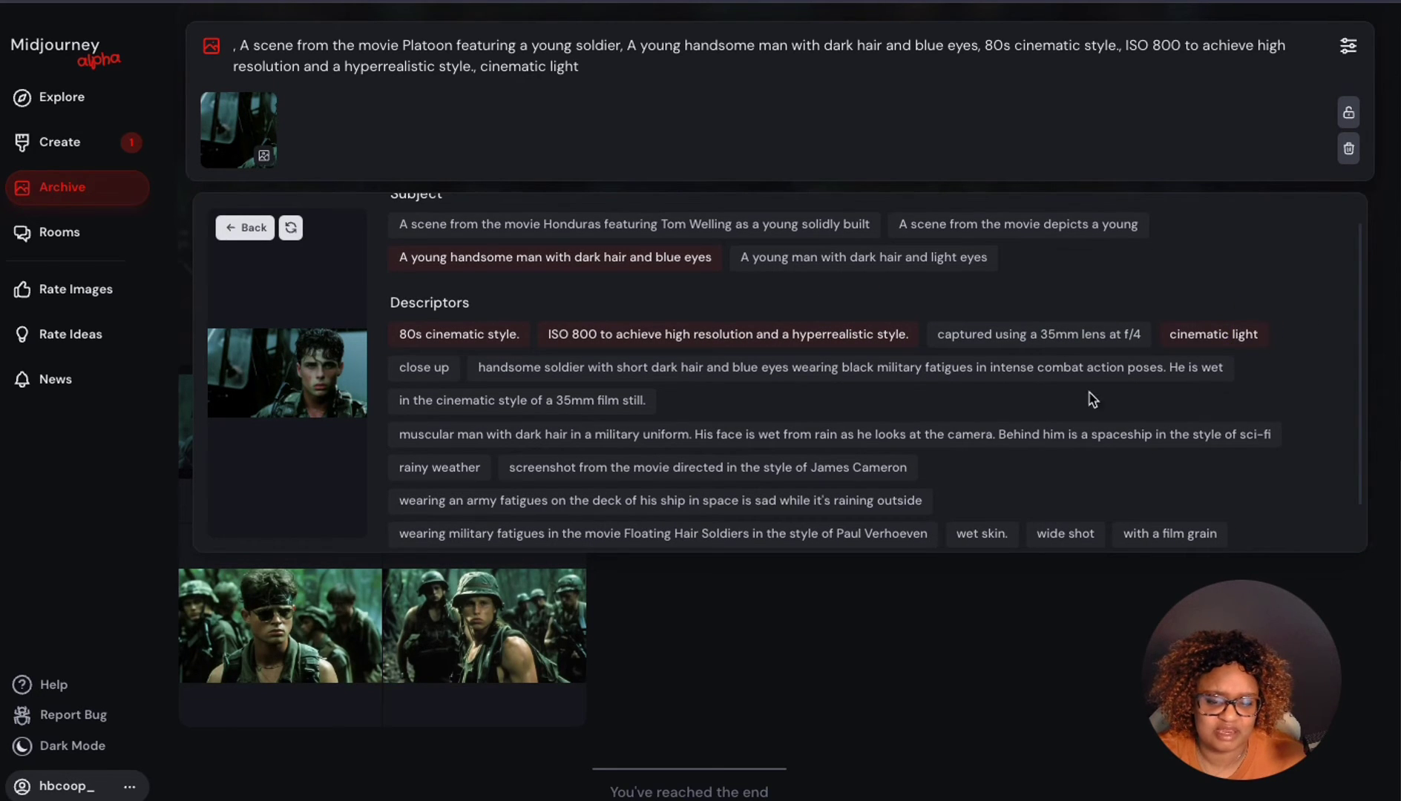
{"action": "left_click", "coordinate": [441, 373]}
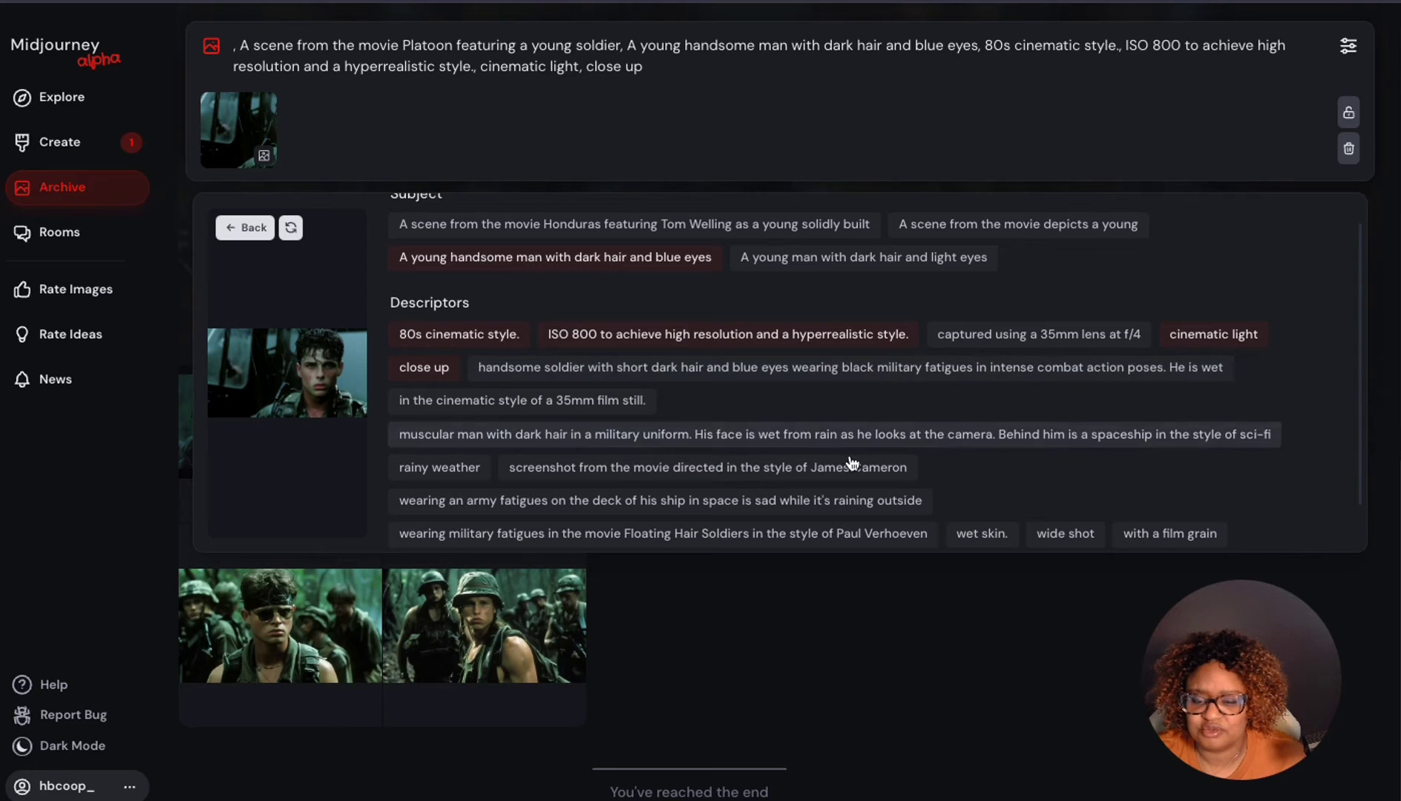
- Add the wet soldier descriptor, delete 'black', and type 'from' and 'gl' at the prompt's end
{"action": "left_click", "coordinate": [838, 368]}
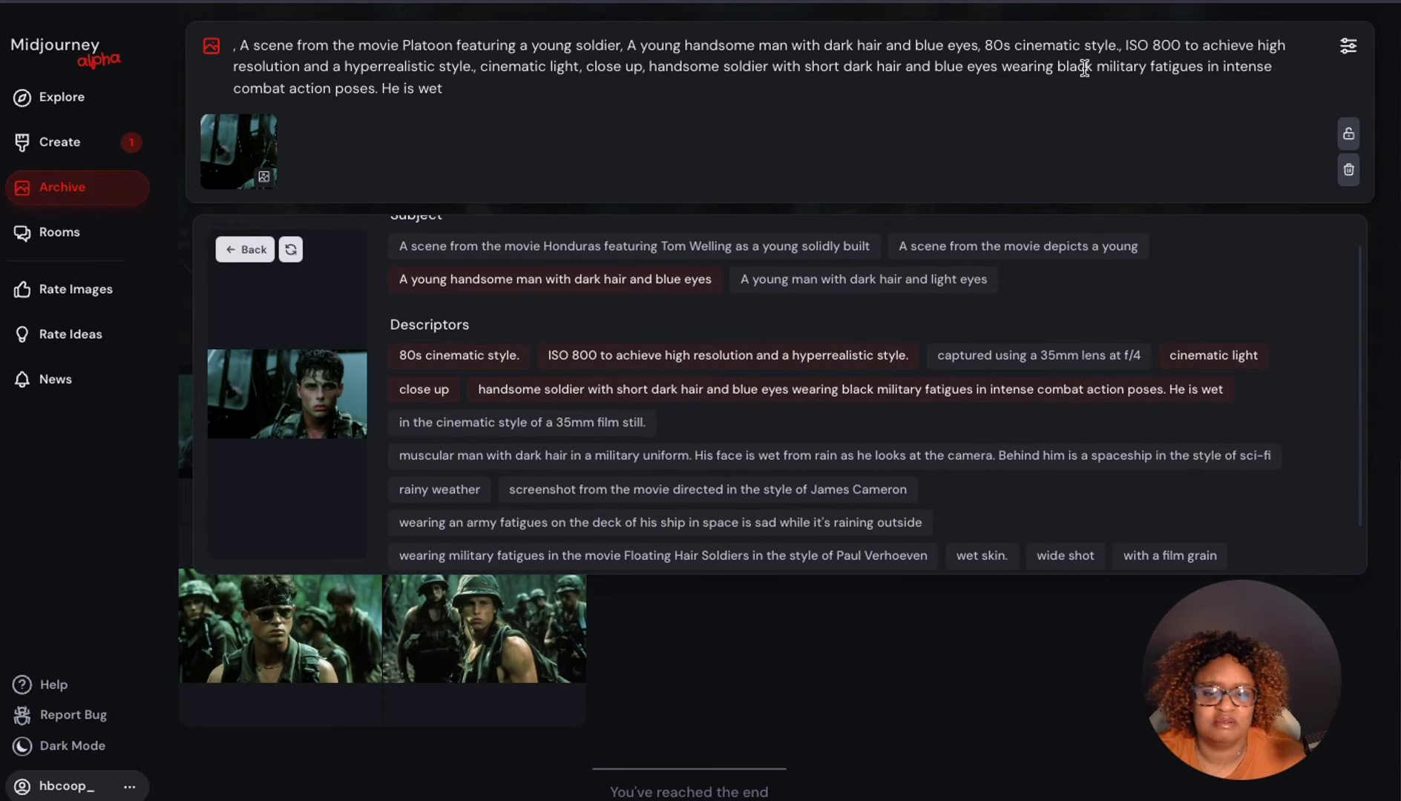
{"action": "left_click_drag", "start_coordinate": [1095, 68], "coordinate": [1059, 70]}
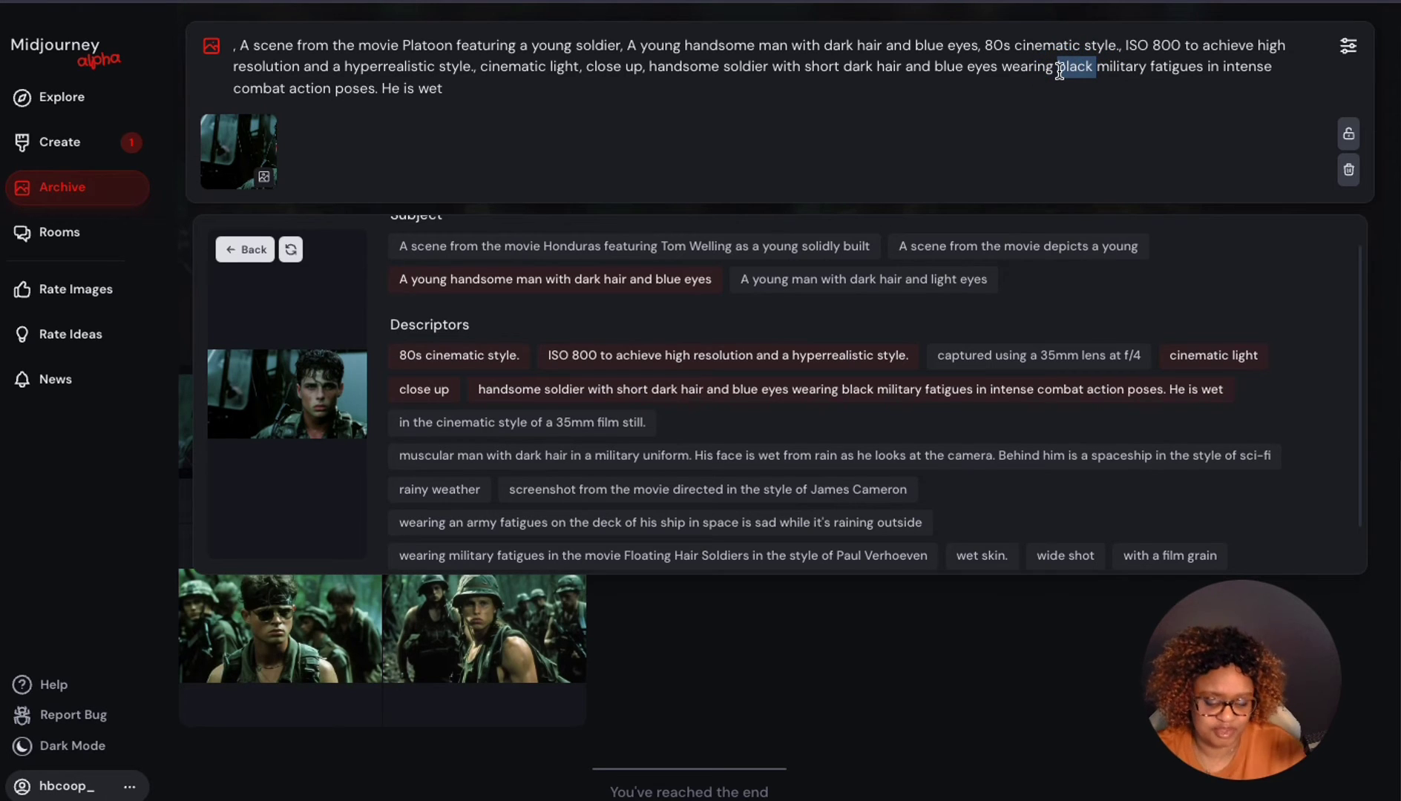
{"action": "key", "text": "BackSpace"}
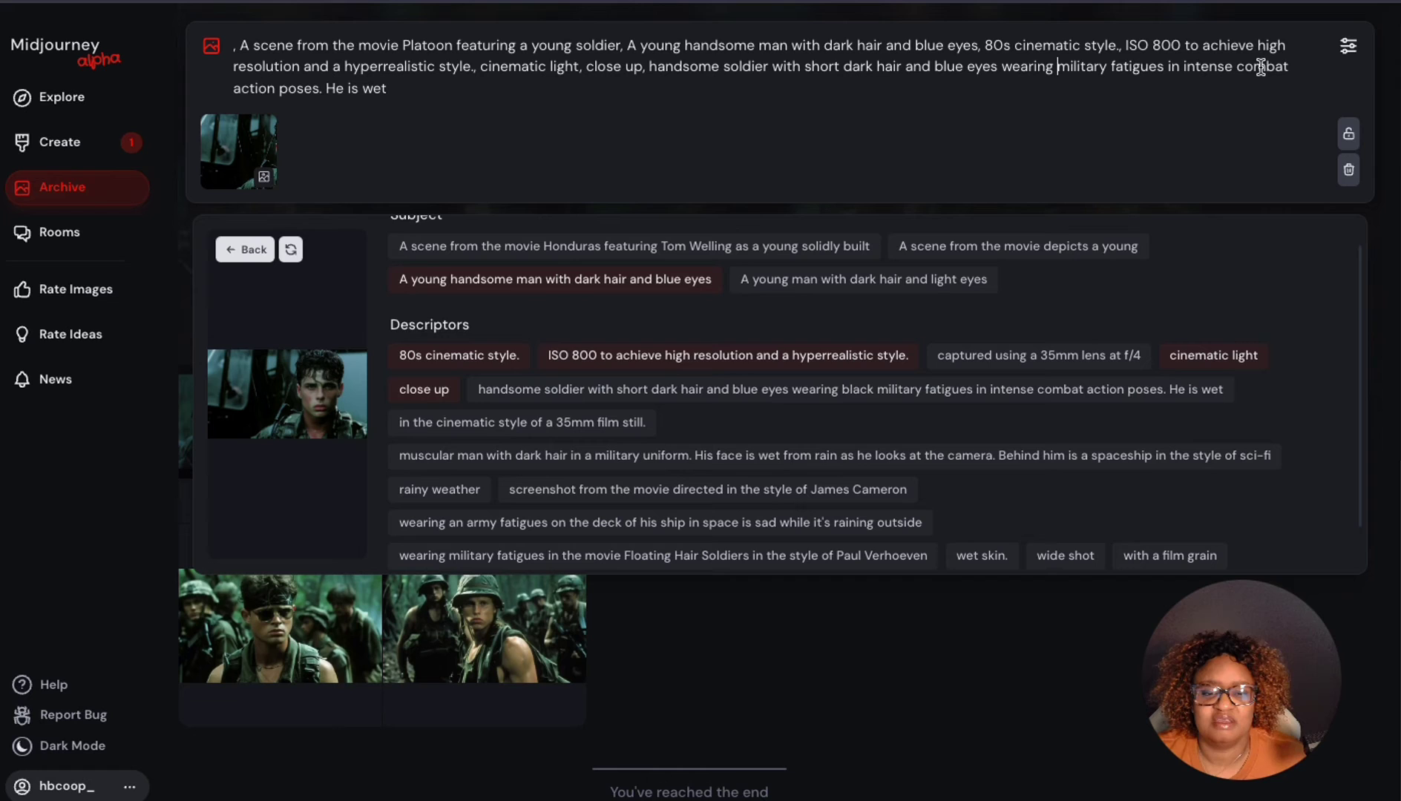
{"action": "left_click", "coordinate": [410, 88]}
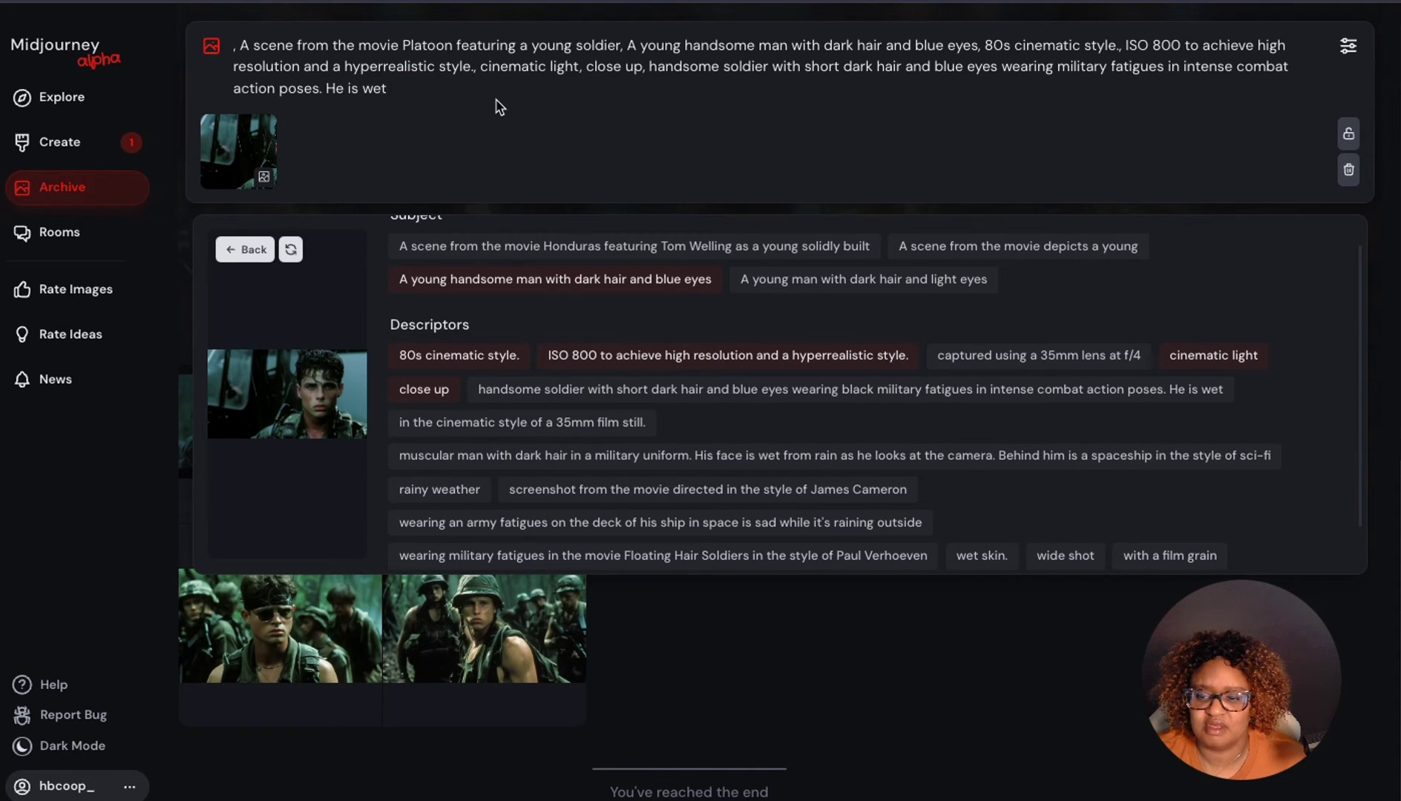
{"action": "type", "text": "fr"}
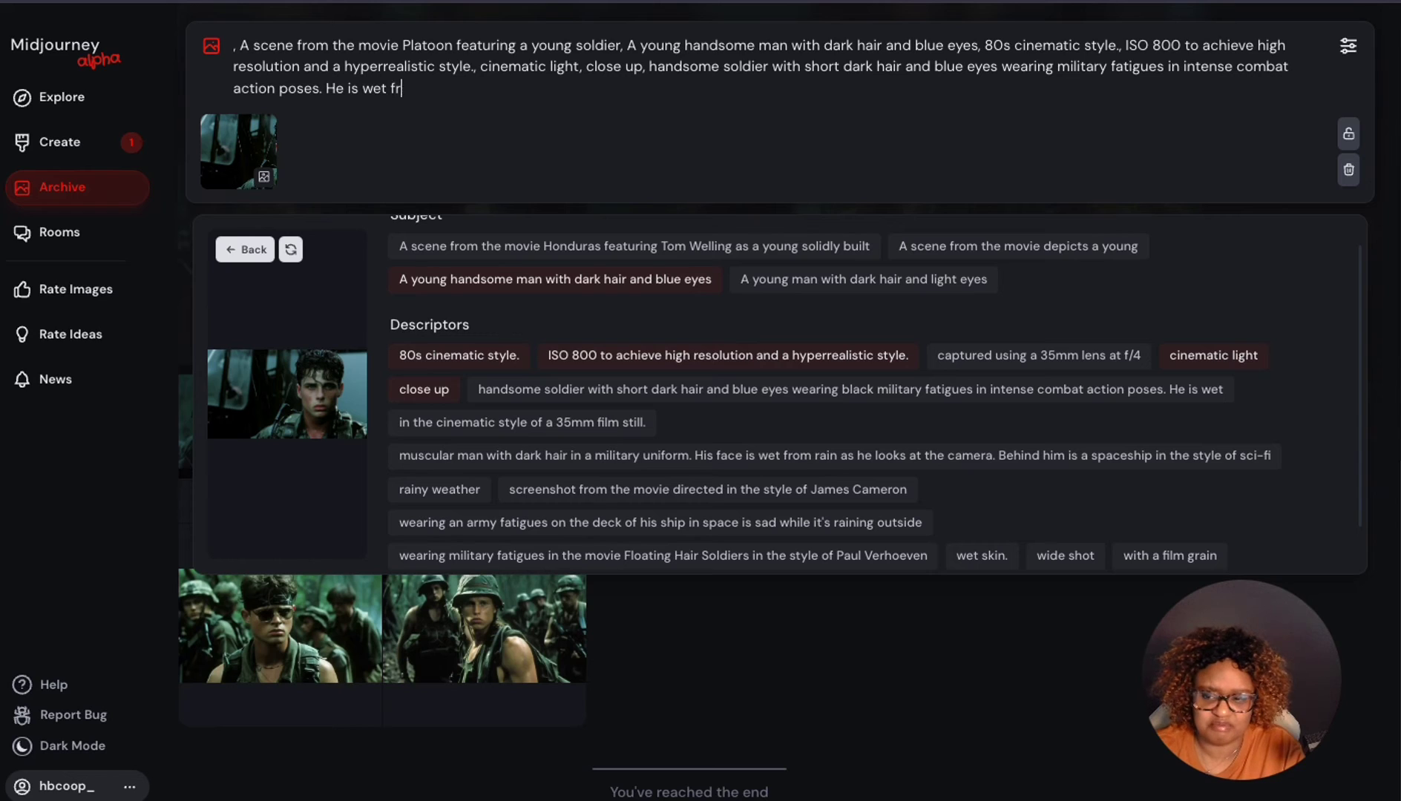
{"action": "type", "text": "om rain in ju"}
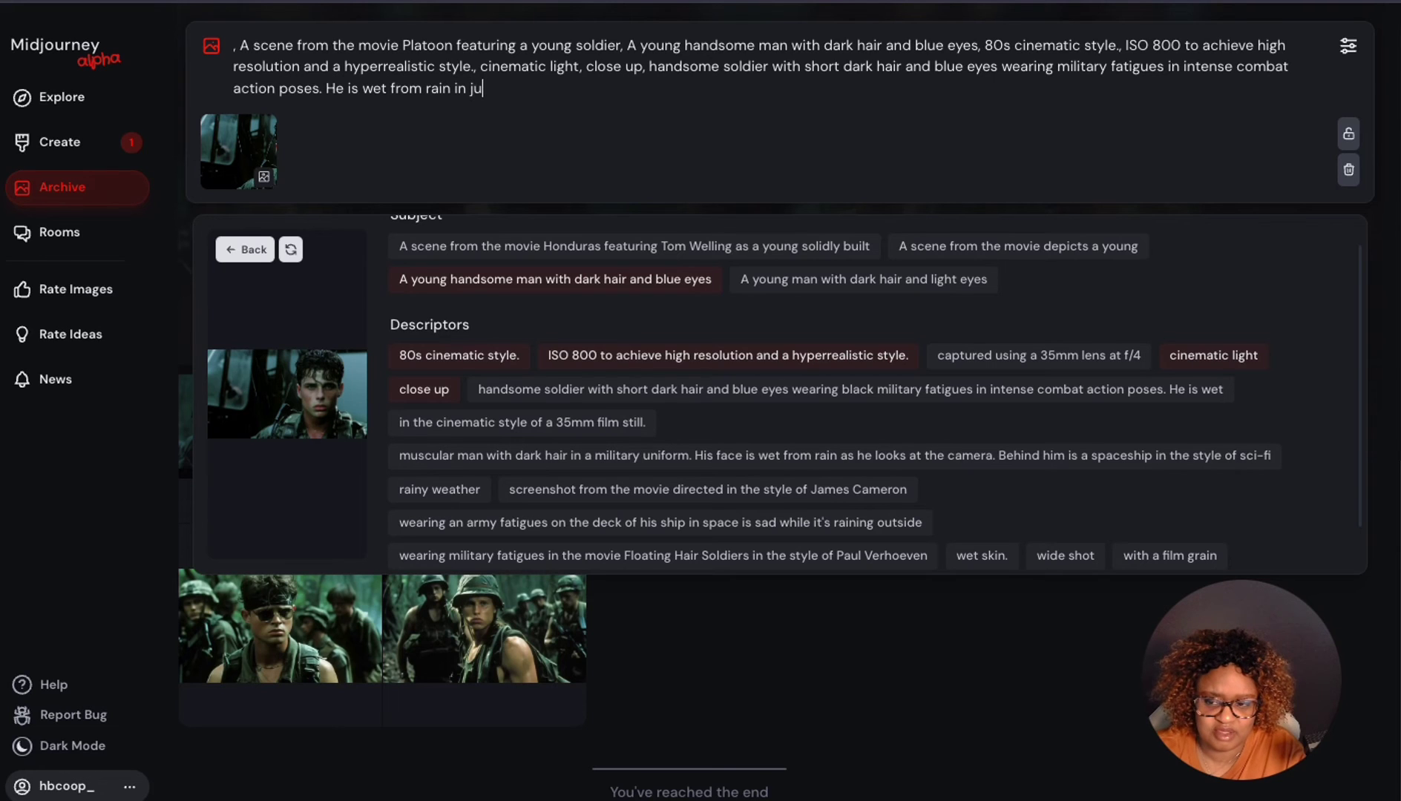
{"action": "type", "text": "gle"}
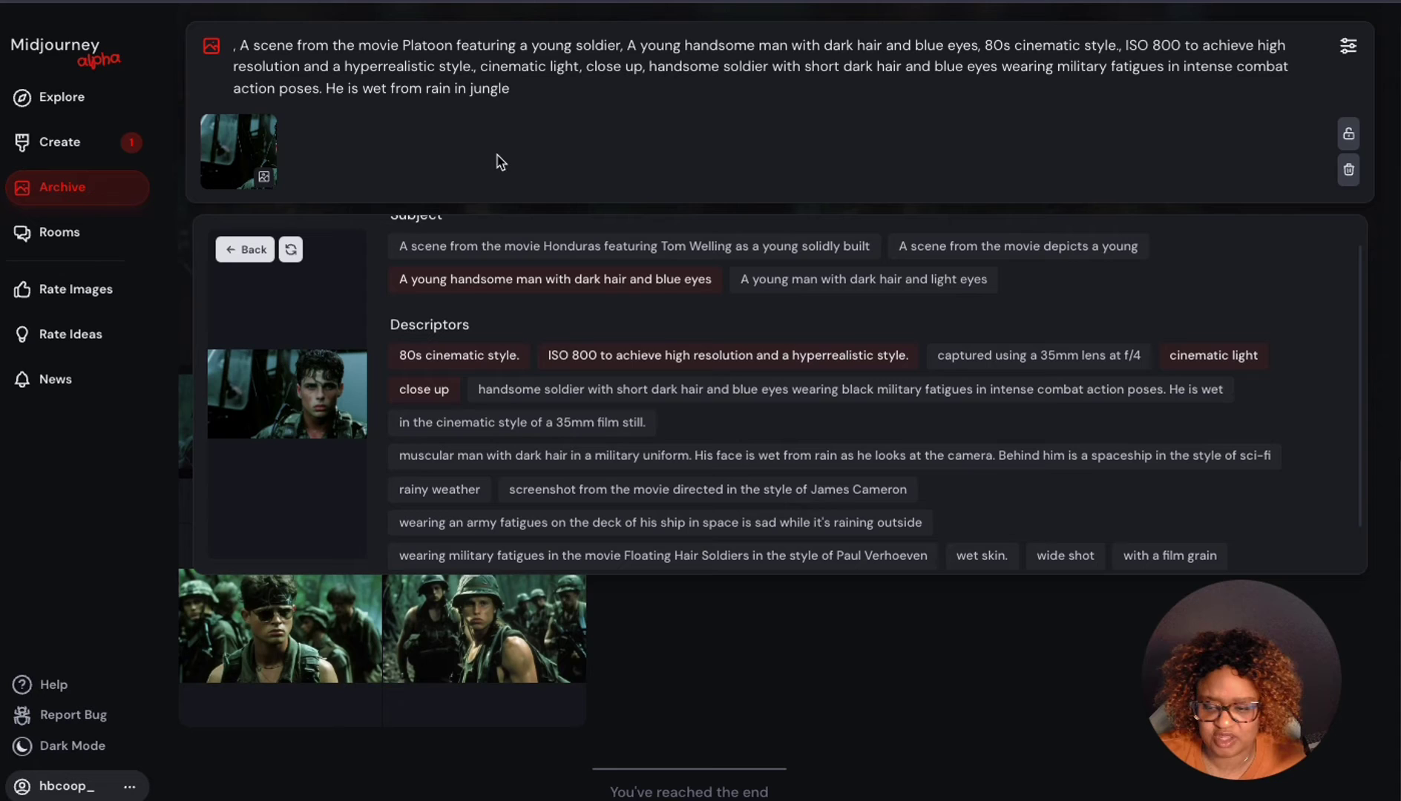
- Append the 'wide shot' and 'with a film grain' descriptors to the prompt
{"action": "scroll", "coordinate": [586, 443], "scroll_direction": "down", "scroll_amount": 1}
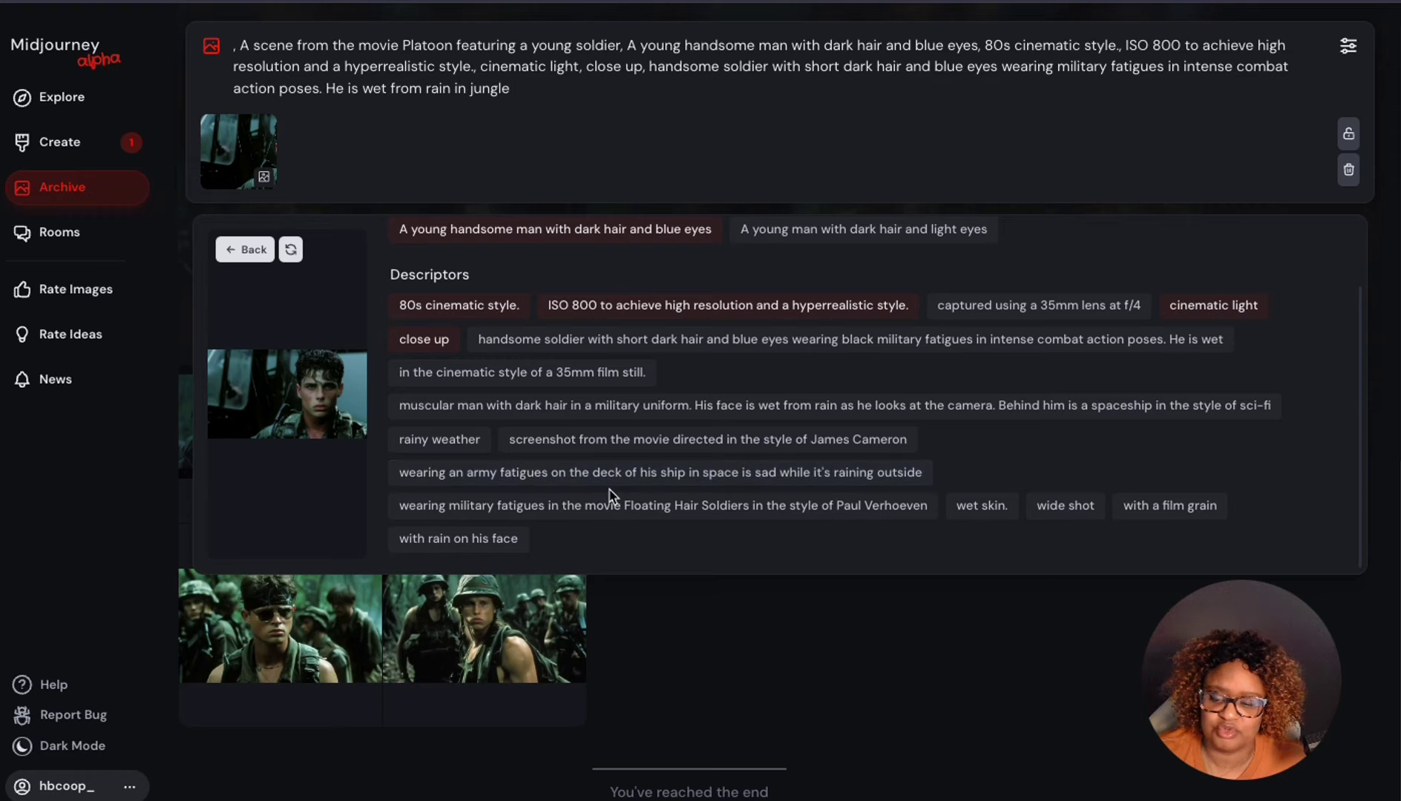
{"action": "left_click", "coordinate": [1072, 511]}
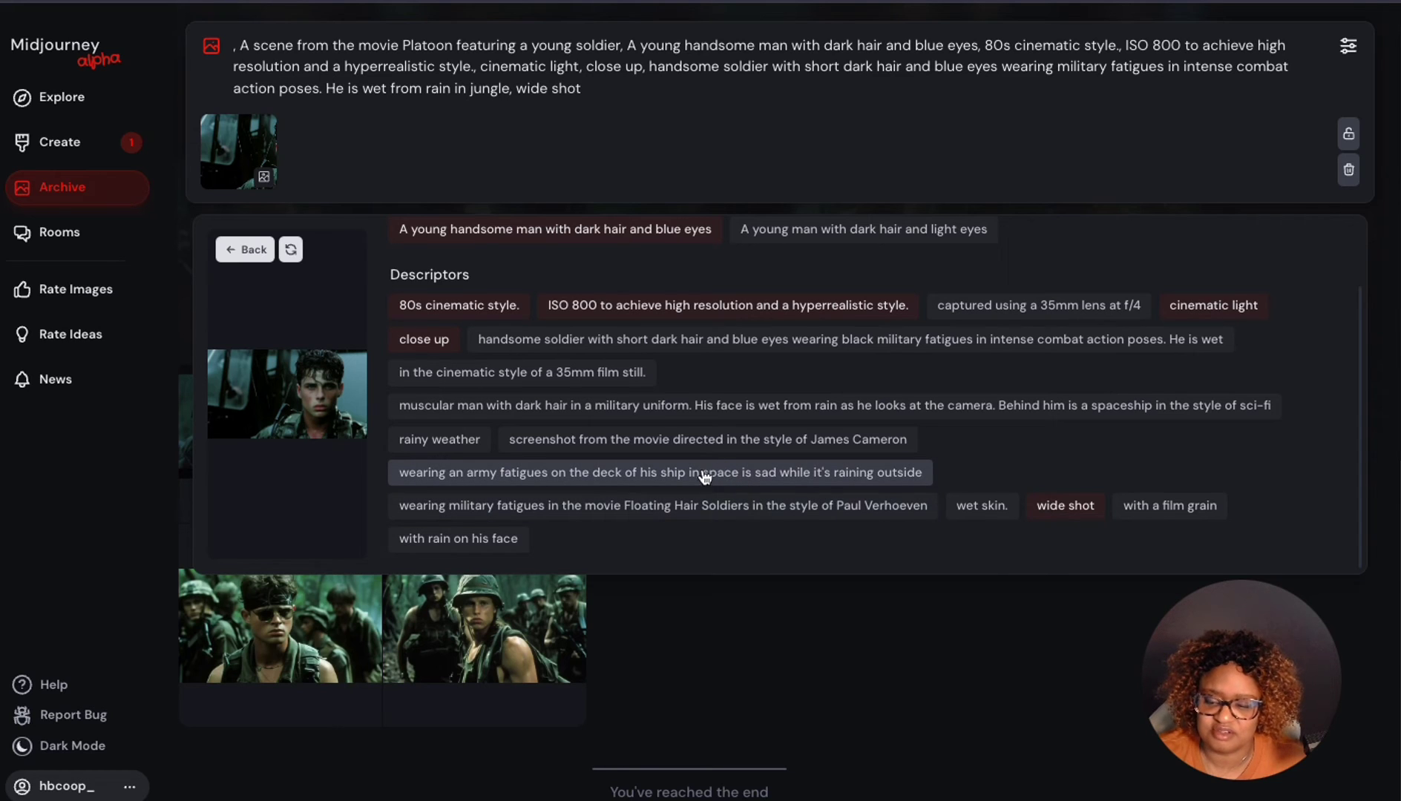
{"action": "left_click", "coordinate": [1167, 510]}
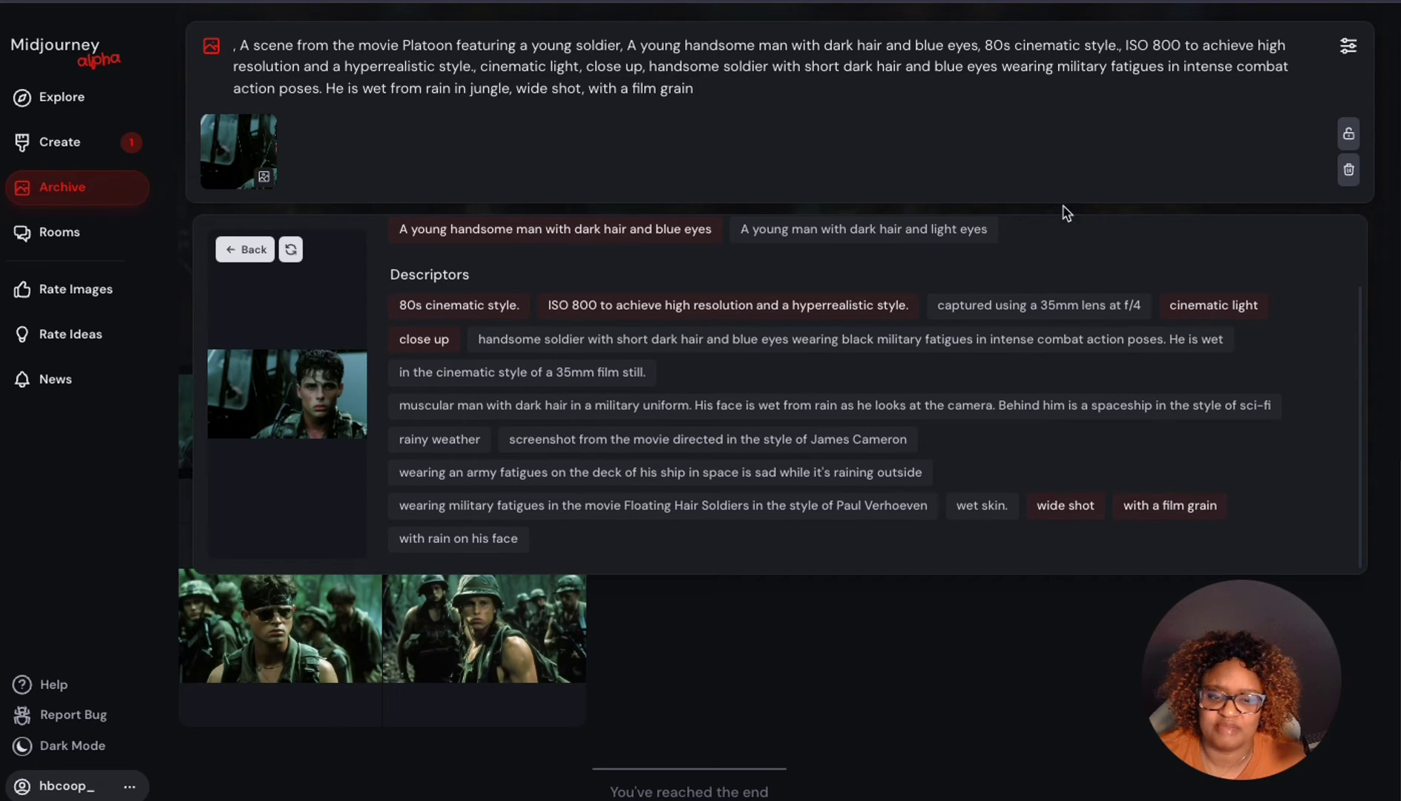
- Set a 16:9 aspect ratio, keep Raw mode and version 6, and submit the soldier prompt
{"action": "left_click", "coordinate": [1348, 46]}
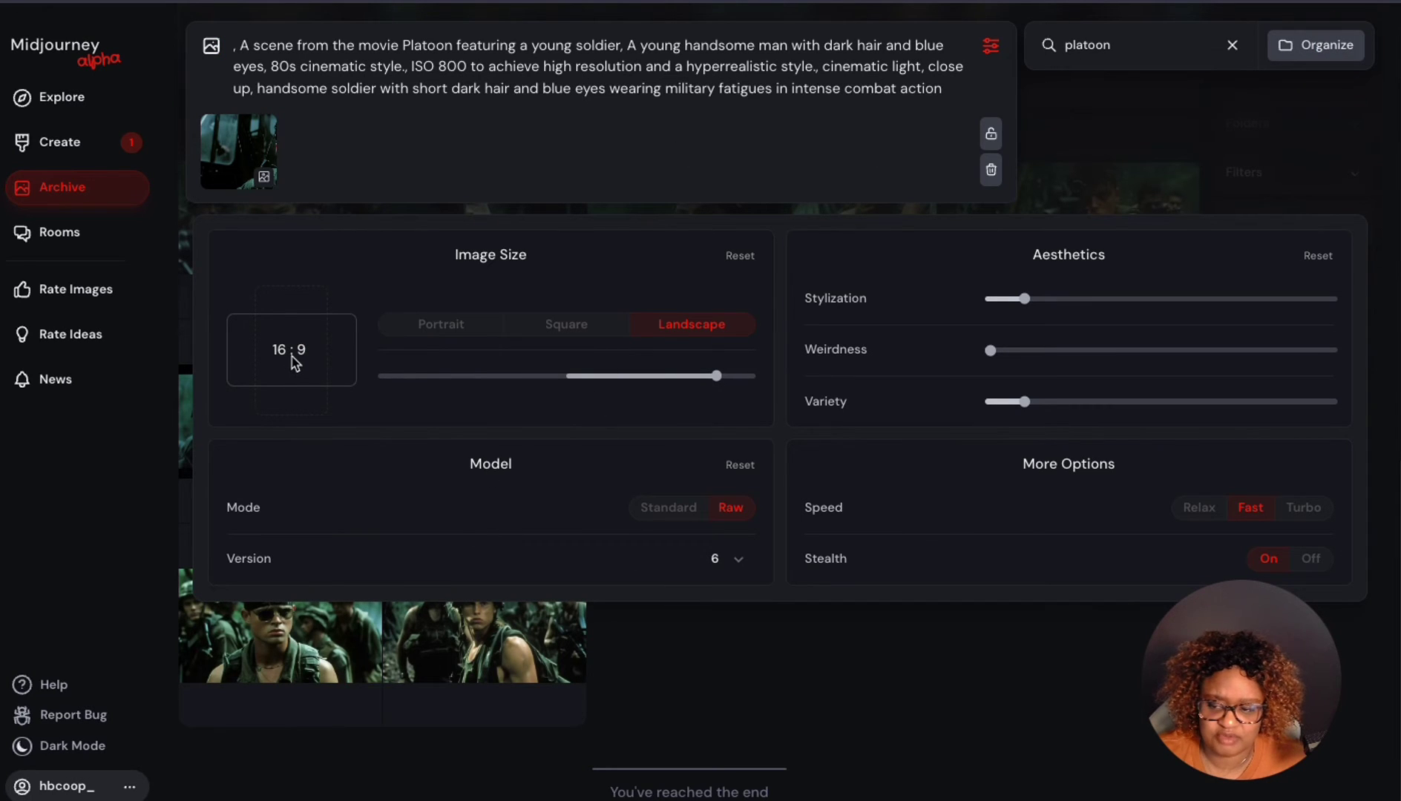
{"action": "mouse_move", "coordinate": [716, 377]}
{"action": "left_mouse_down"}
{"action": "mouse_move", "coordinate": [500, 382]}
{"action": "mouse_move", "coordinate": [719, 388]}
{"action": "left_mouse_up"}
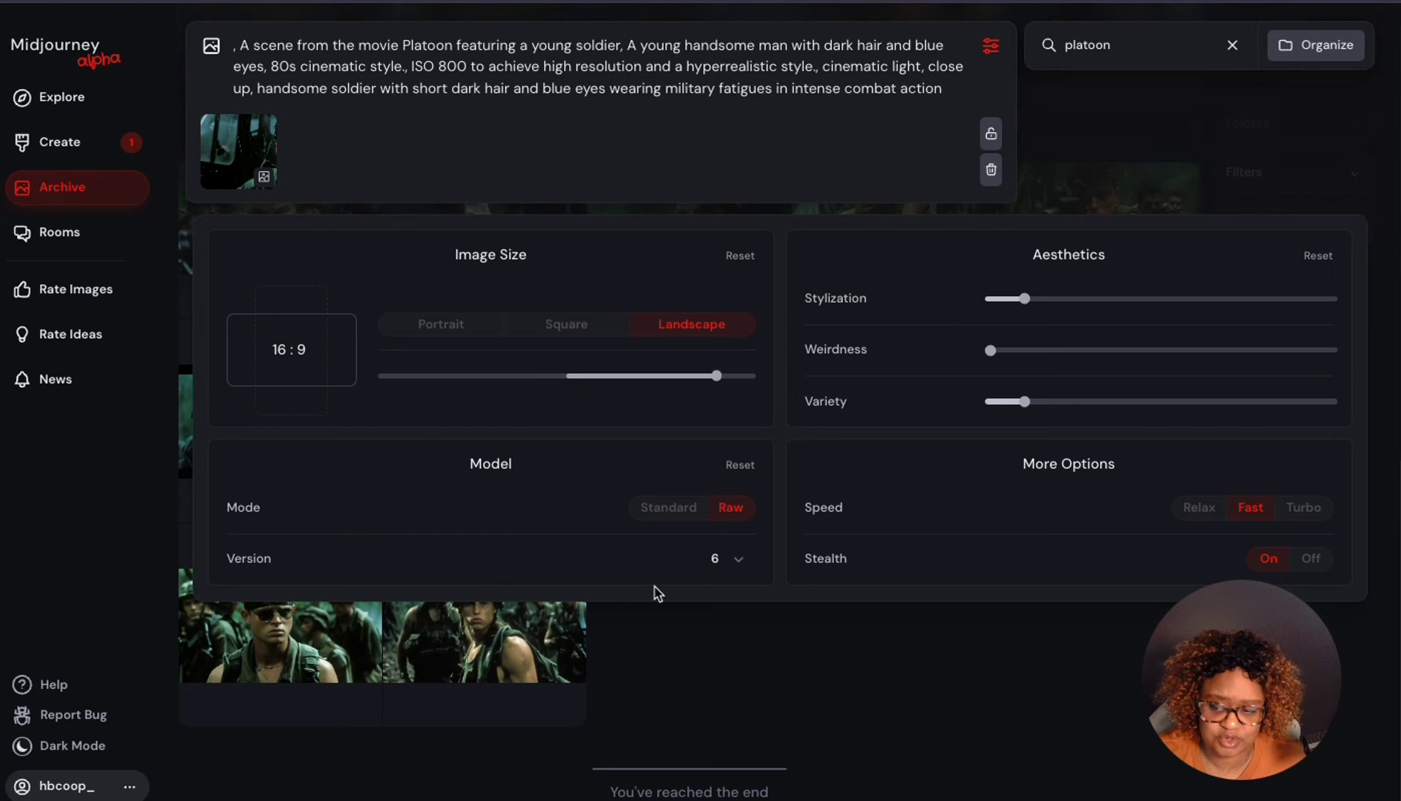
{"action": "left_click", "coordinate": [737, 567]}
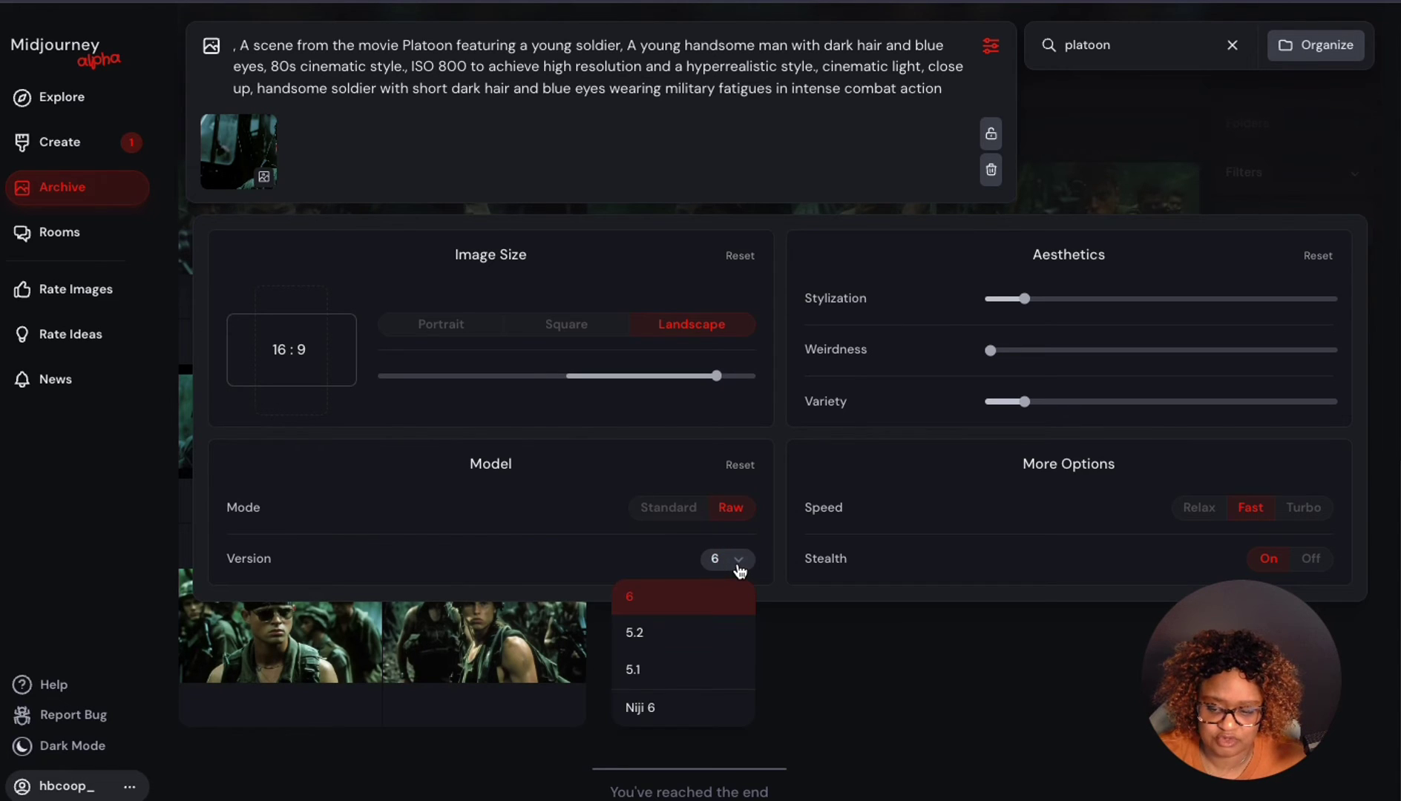
{"action": "left_click", "coordinate": [738, 568]}
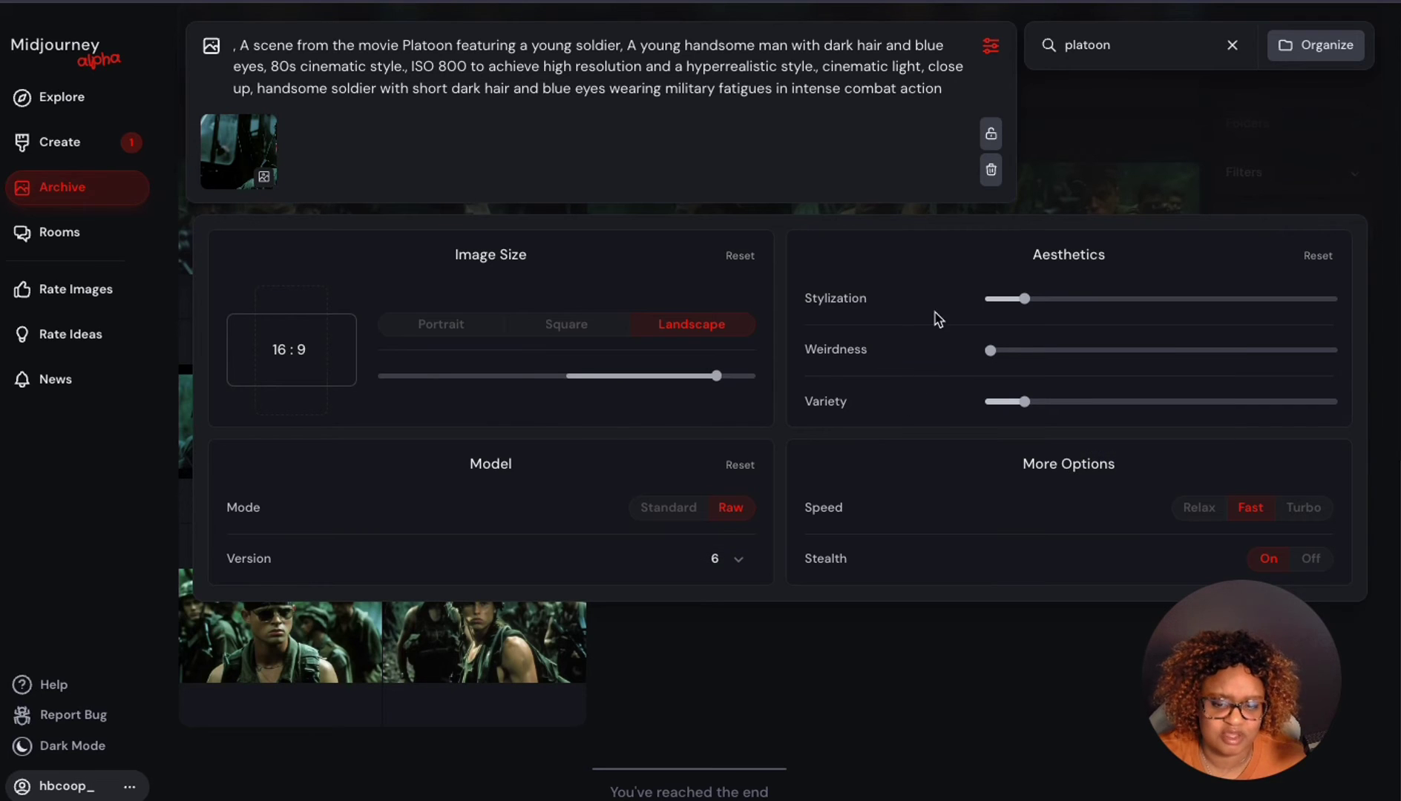
{"action": "mouse_move", "coordinate": [1052, 308]}
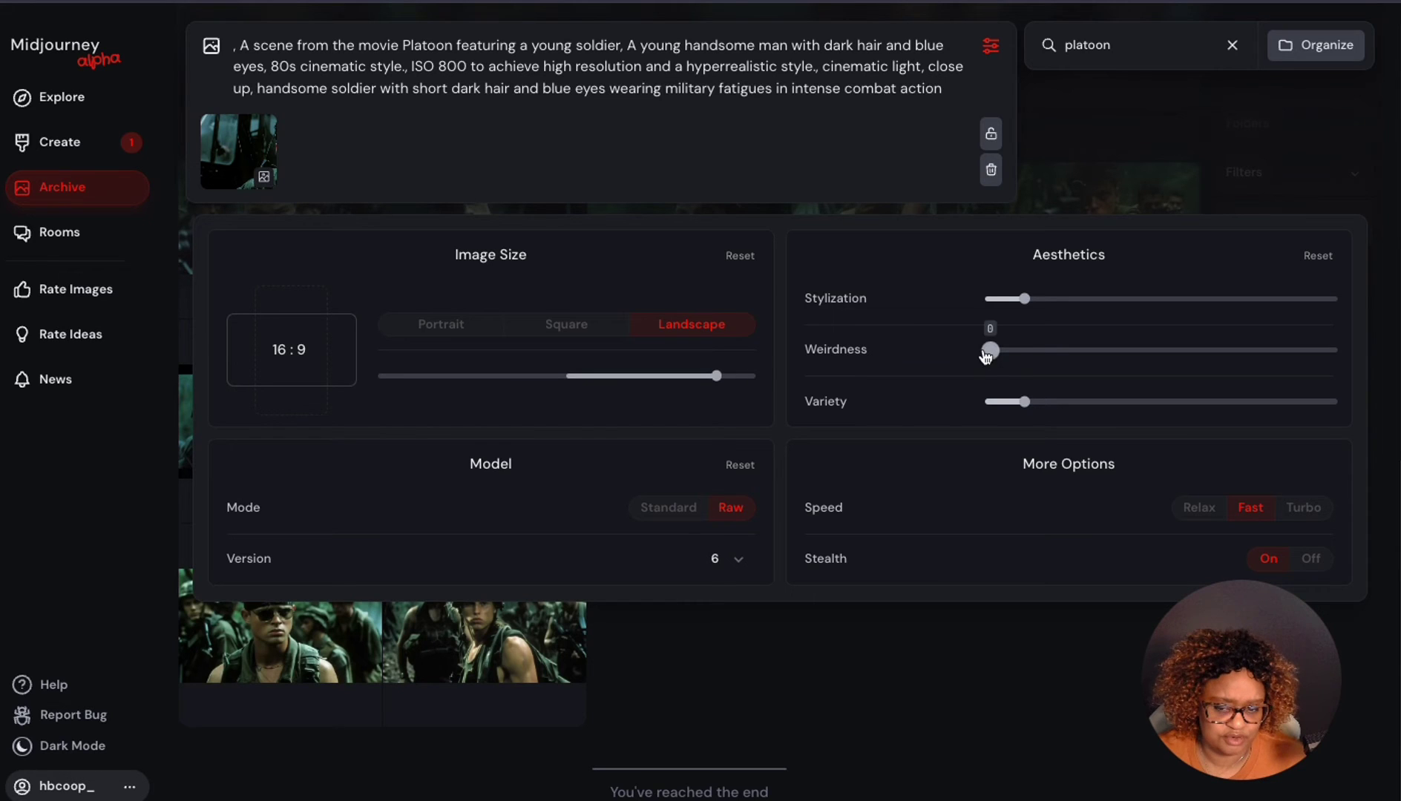
{"action": "mouse_move", "coordinate": [1022, 407]}
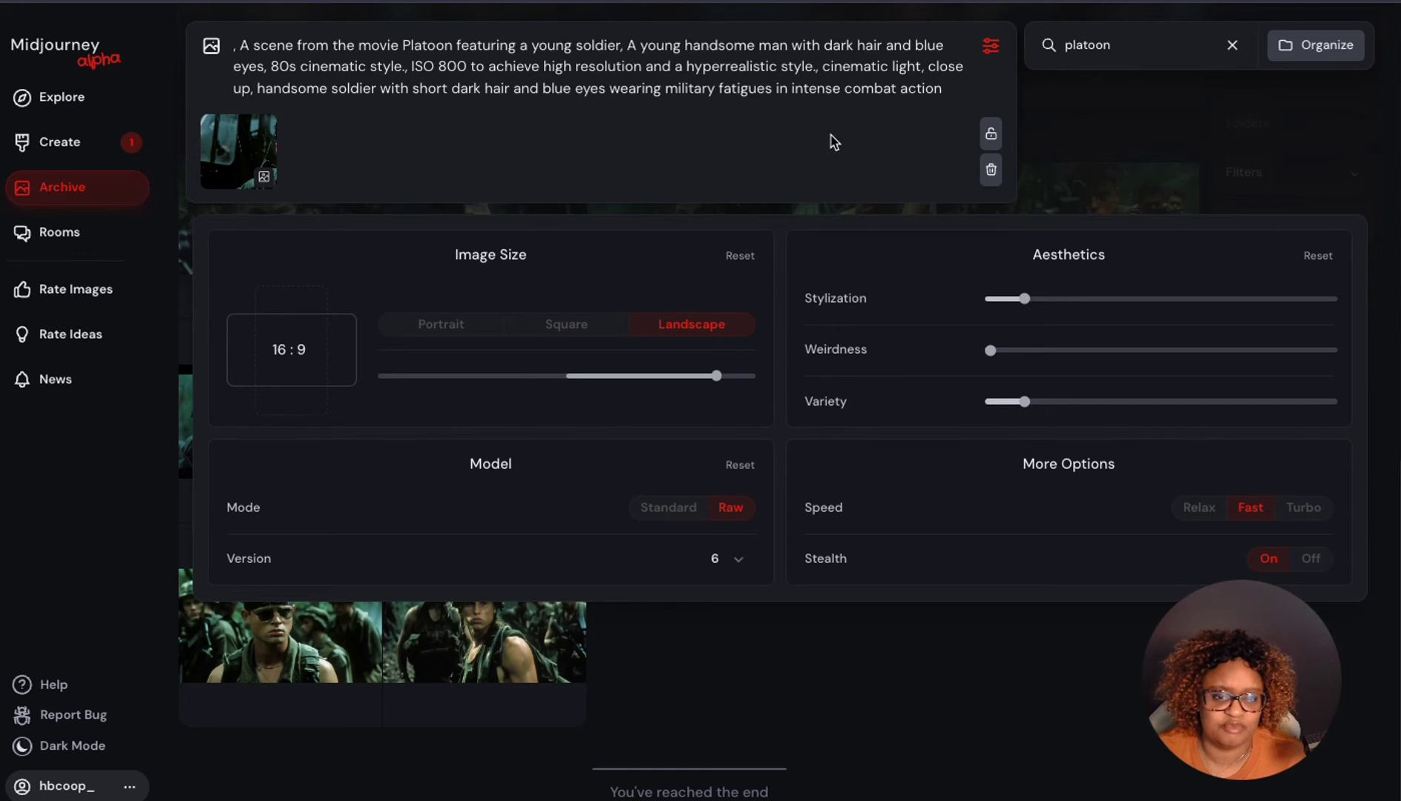
{"action": "left_click", "coordinate": [960, 83]}
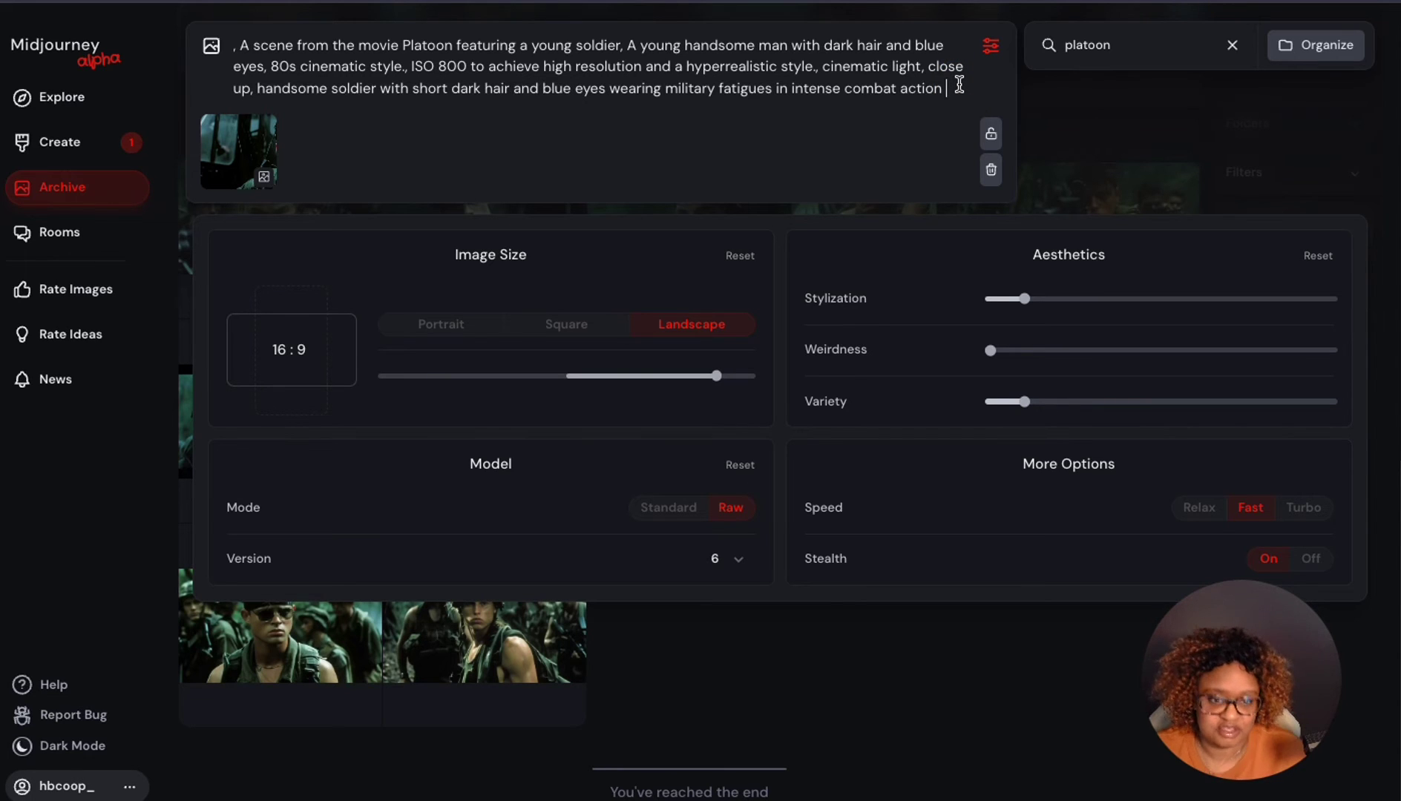
{"action": "key", "text": "Return"}
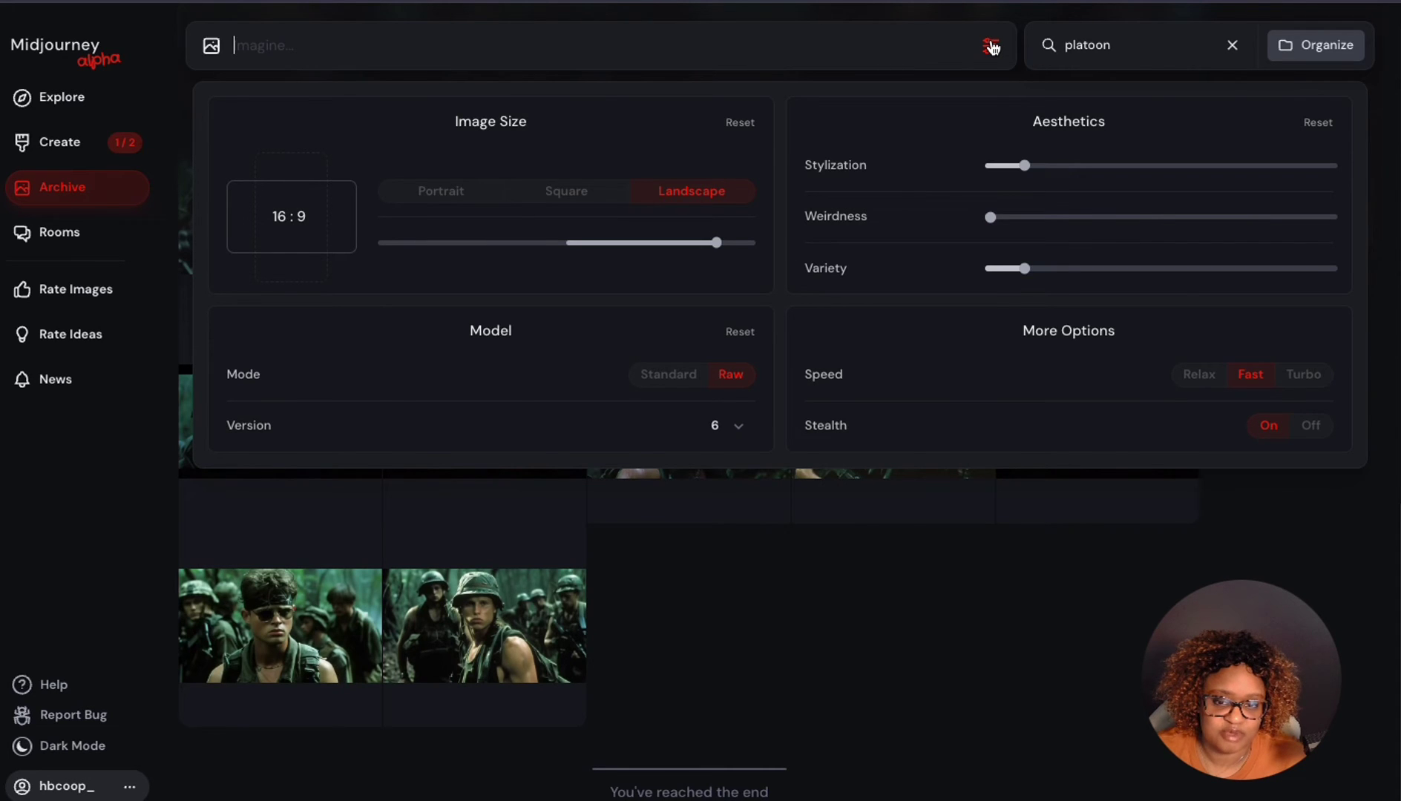
- Close the settings panel and view the four new soldier close-ups on the Create page
{"action": "left_click", "coordinate": [991, 46]}
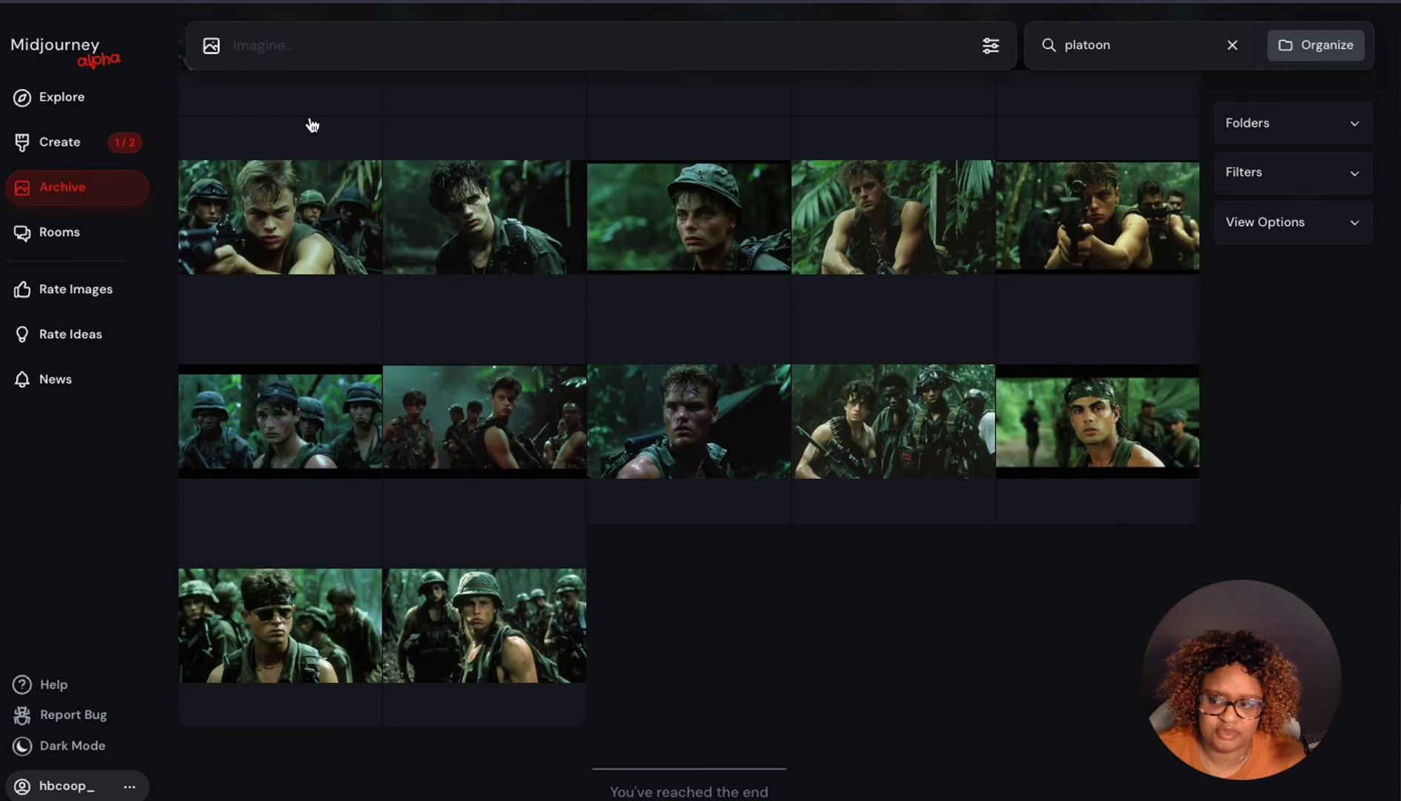
{"action": "left_click", "coordinate": [61, 143]}
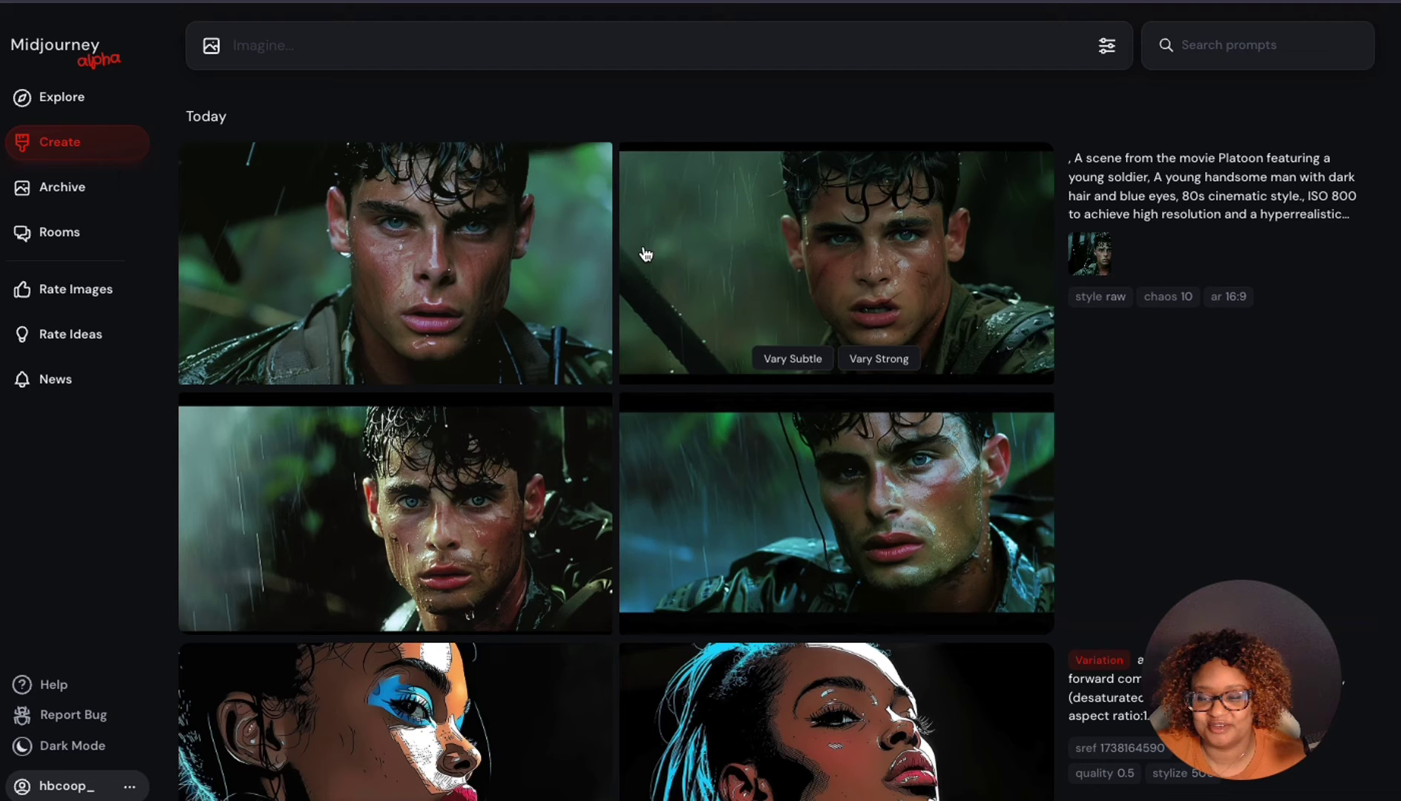
- Open the first soldier close-up and flip through its four variations, also in full screen
{"action": "left_click", "coordinate": [558, 210]}
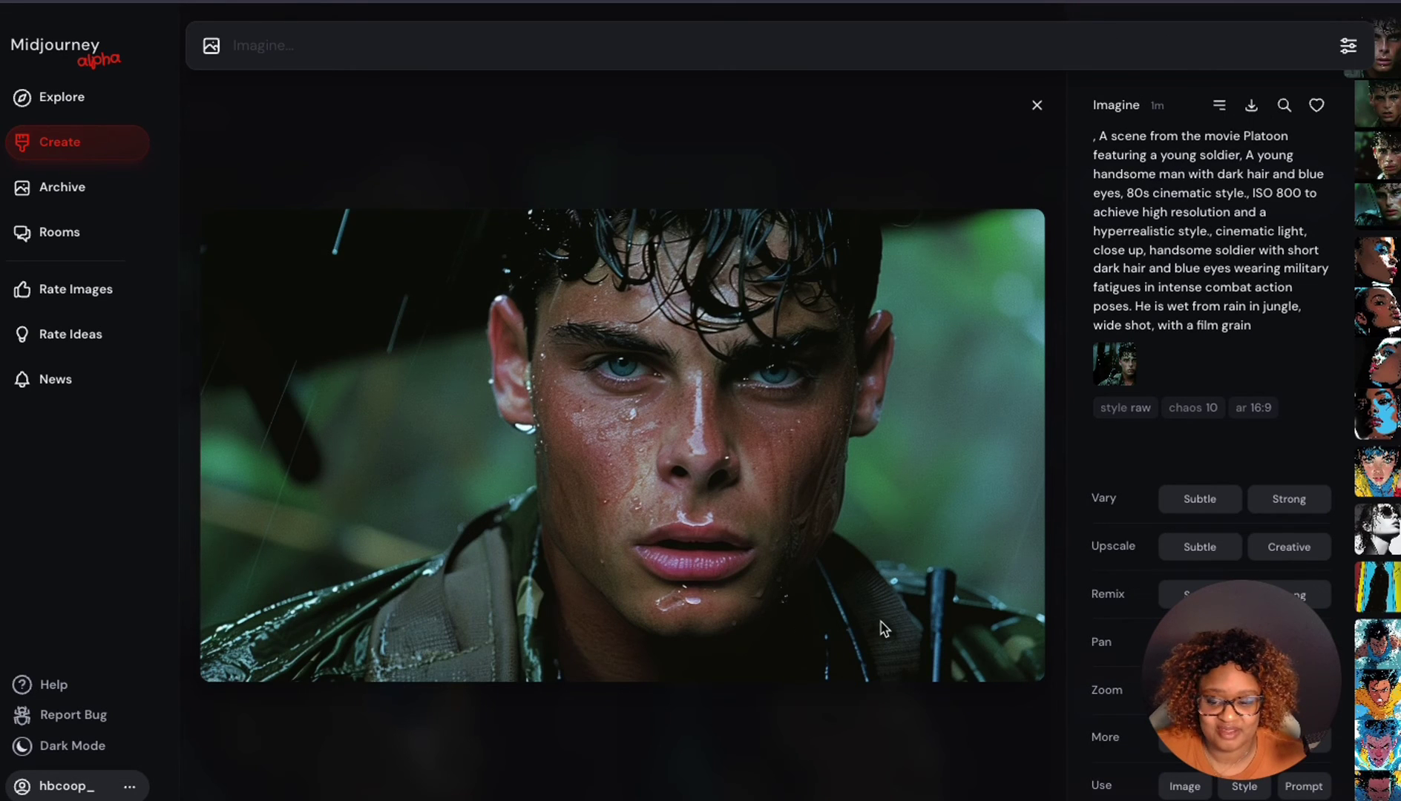
{"action": "key", "text": "Right"}
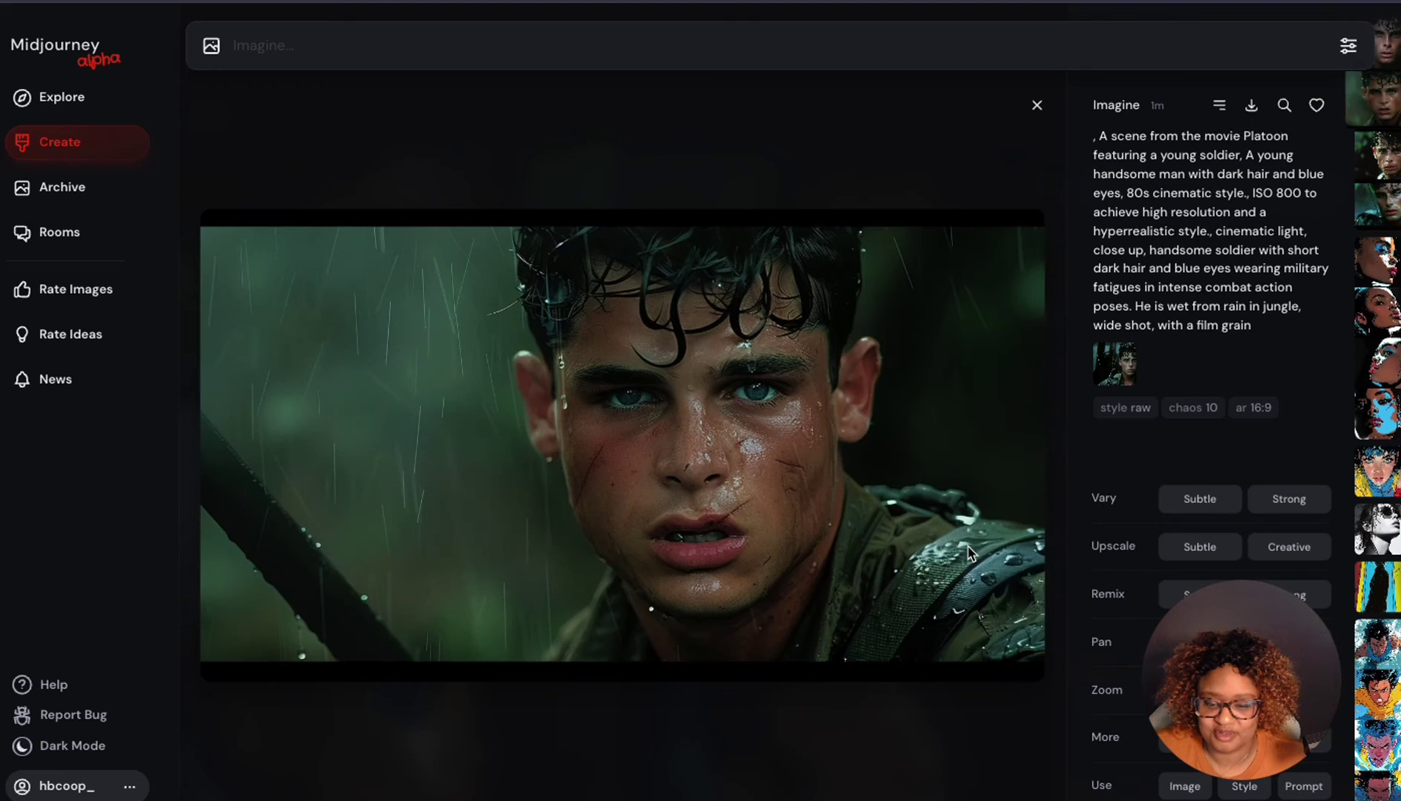
{"action": "key", "text": "Left"}
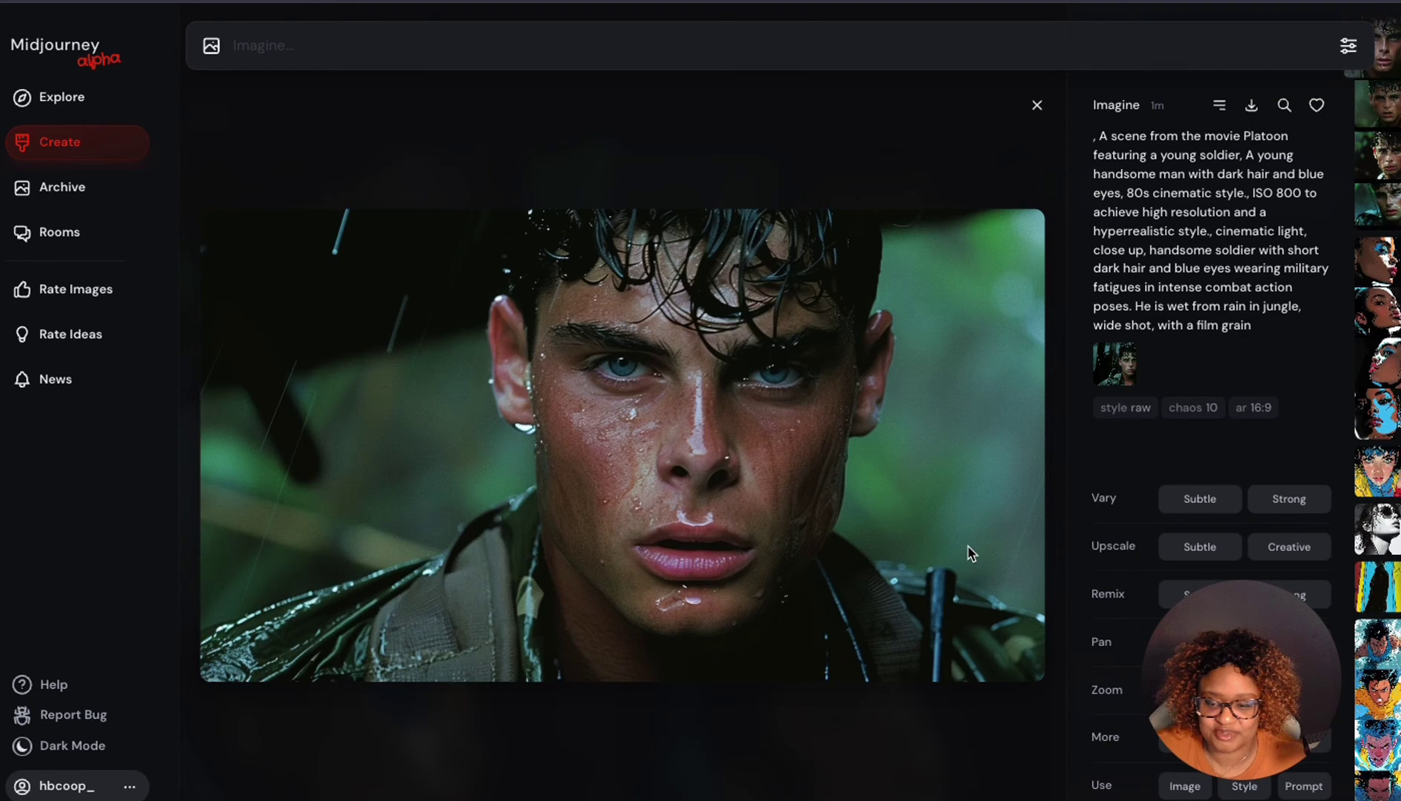
{"action": "key", "text": "Right"}
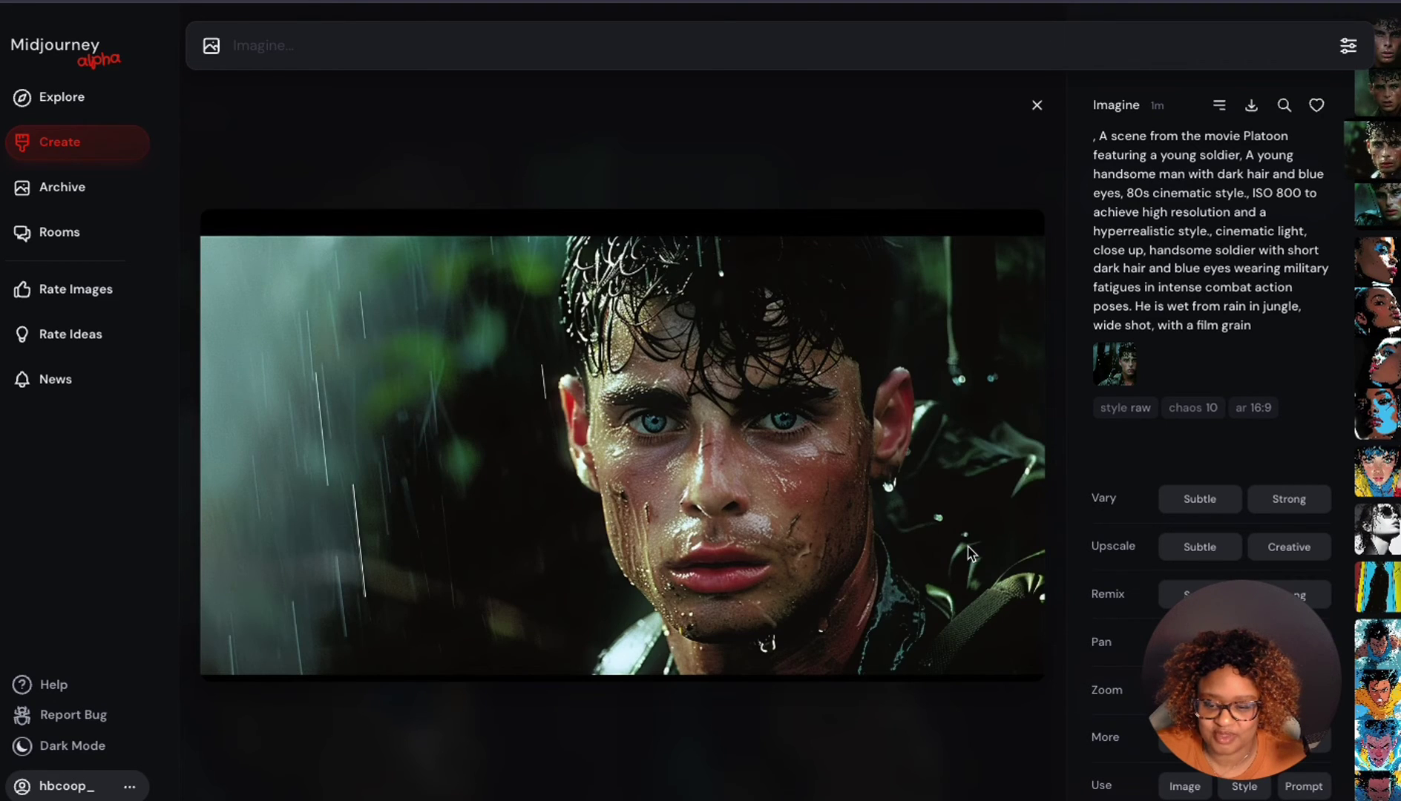
{"action": "key", "text": "Right"}
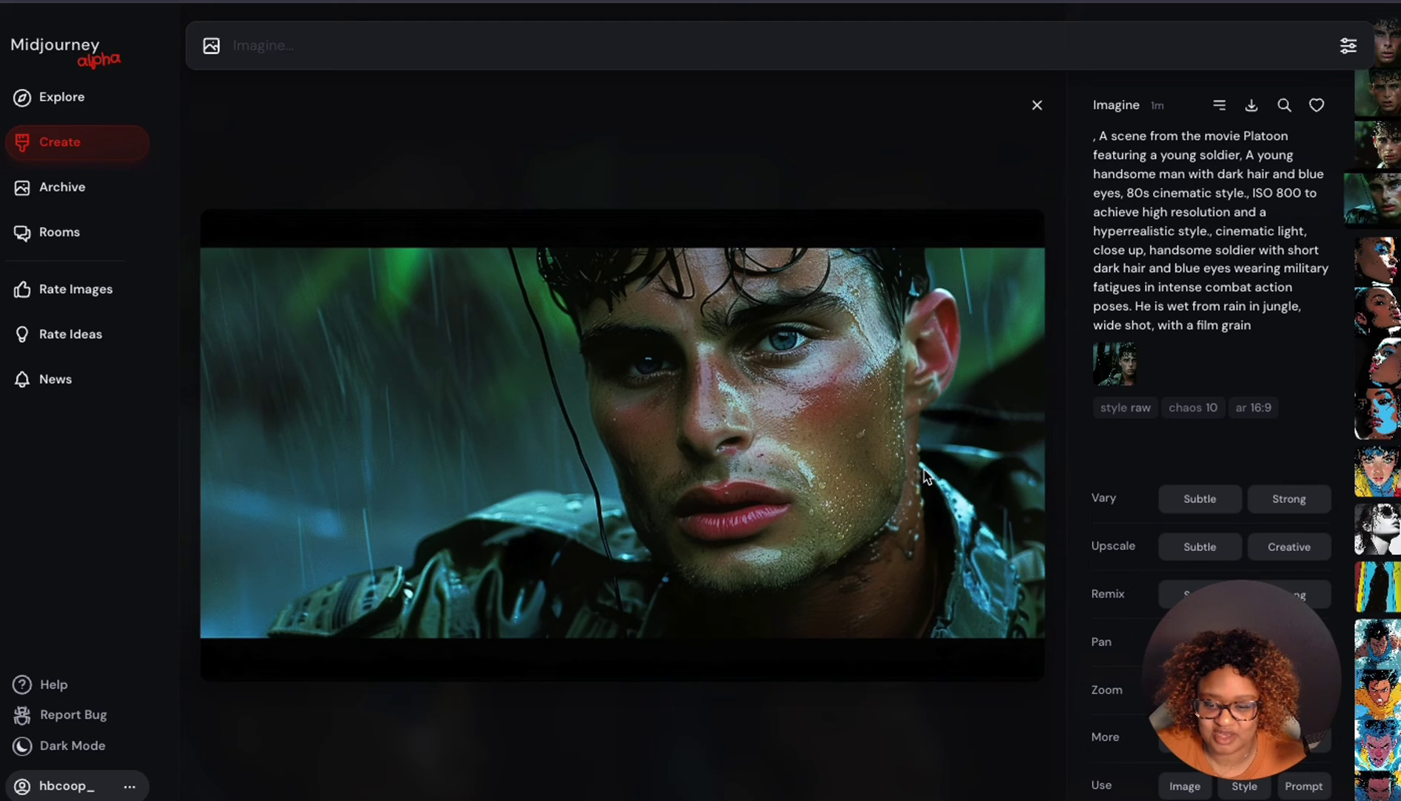
{"action": "key", "text": "Left"}
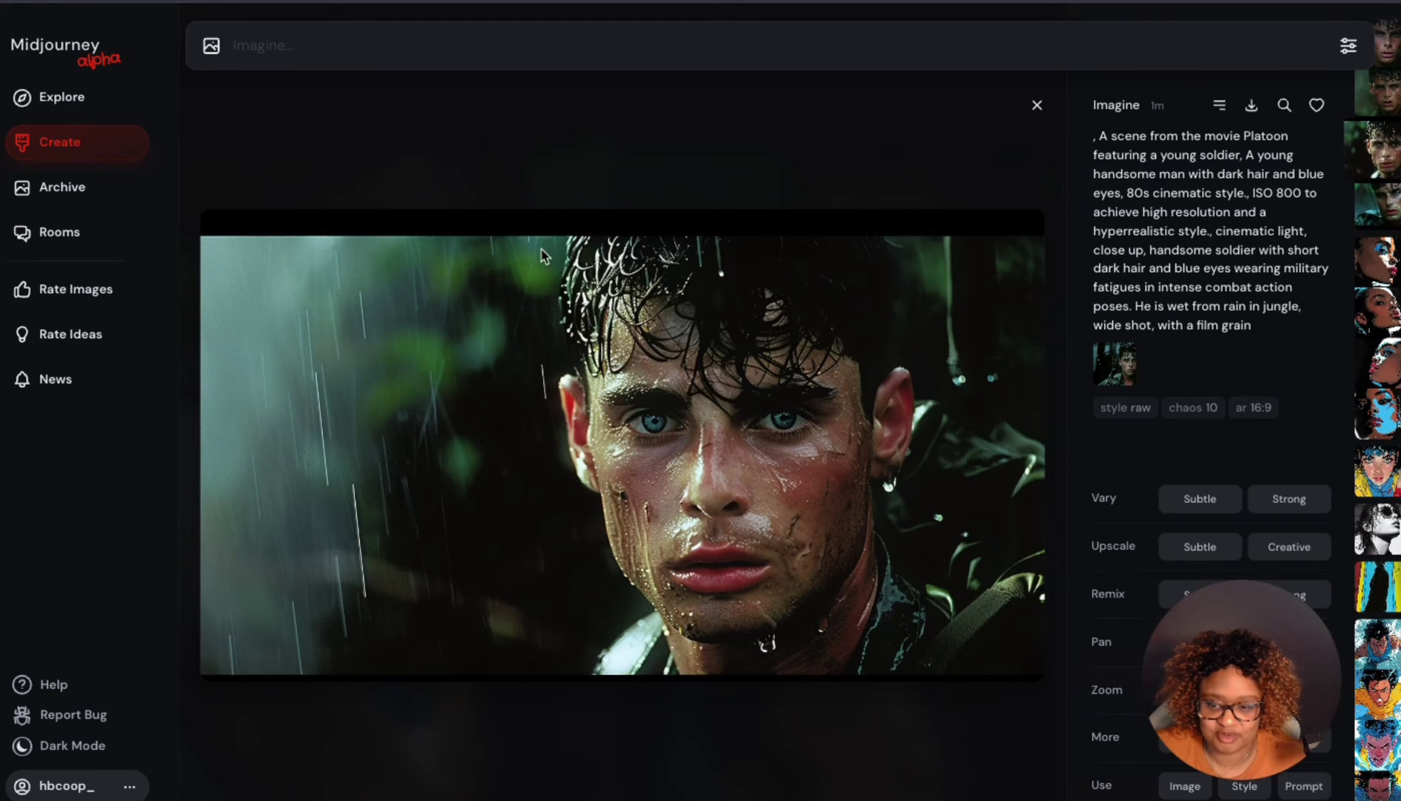
{"action": "left_click", "coordinate": [824, 330]}
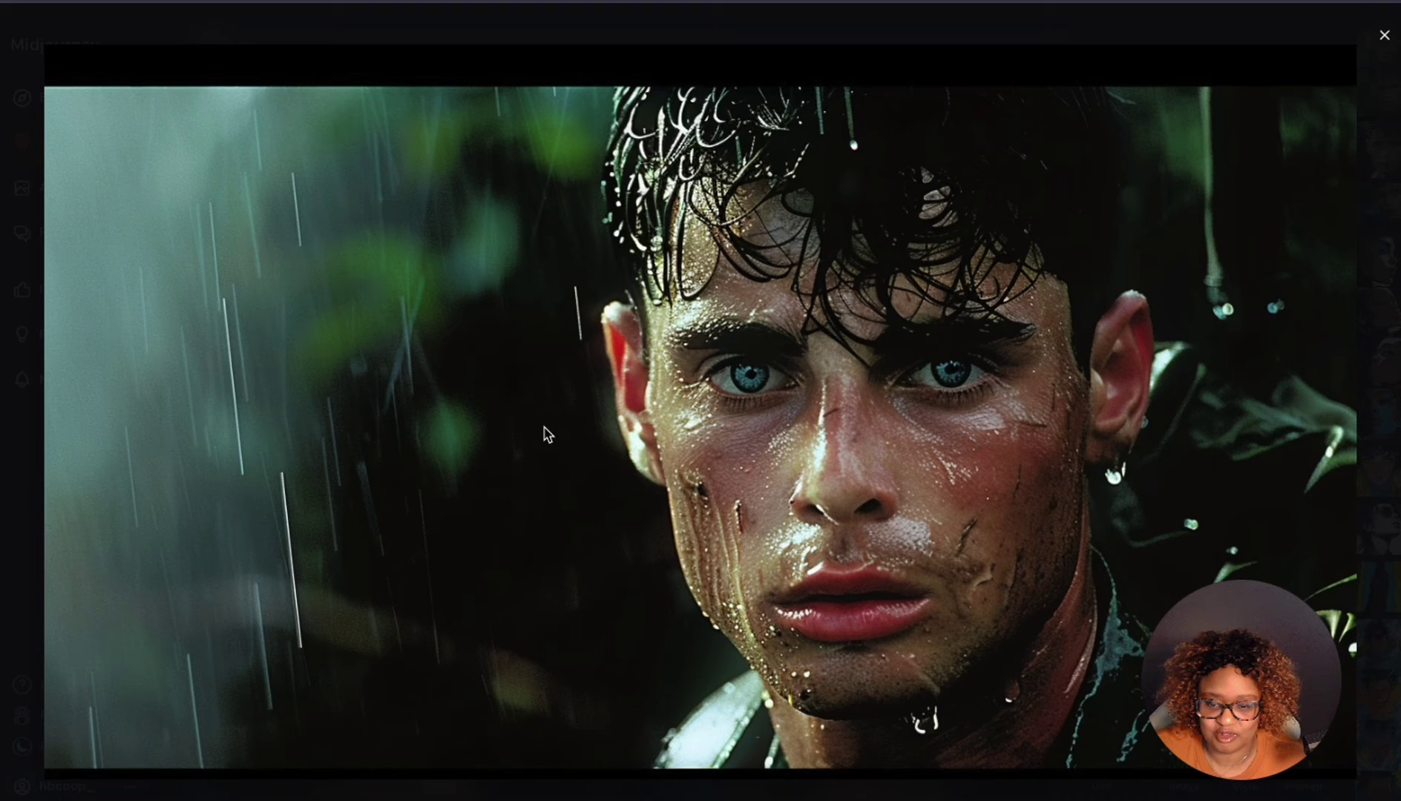
{"action": "key", "text": "Right"}
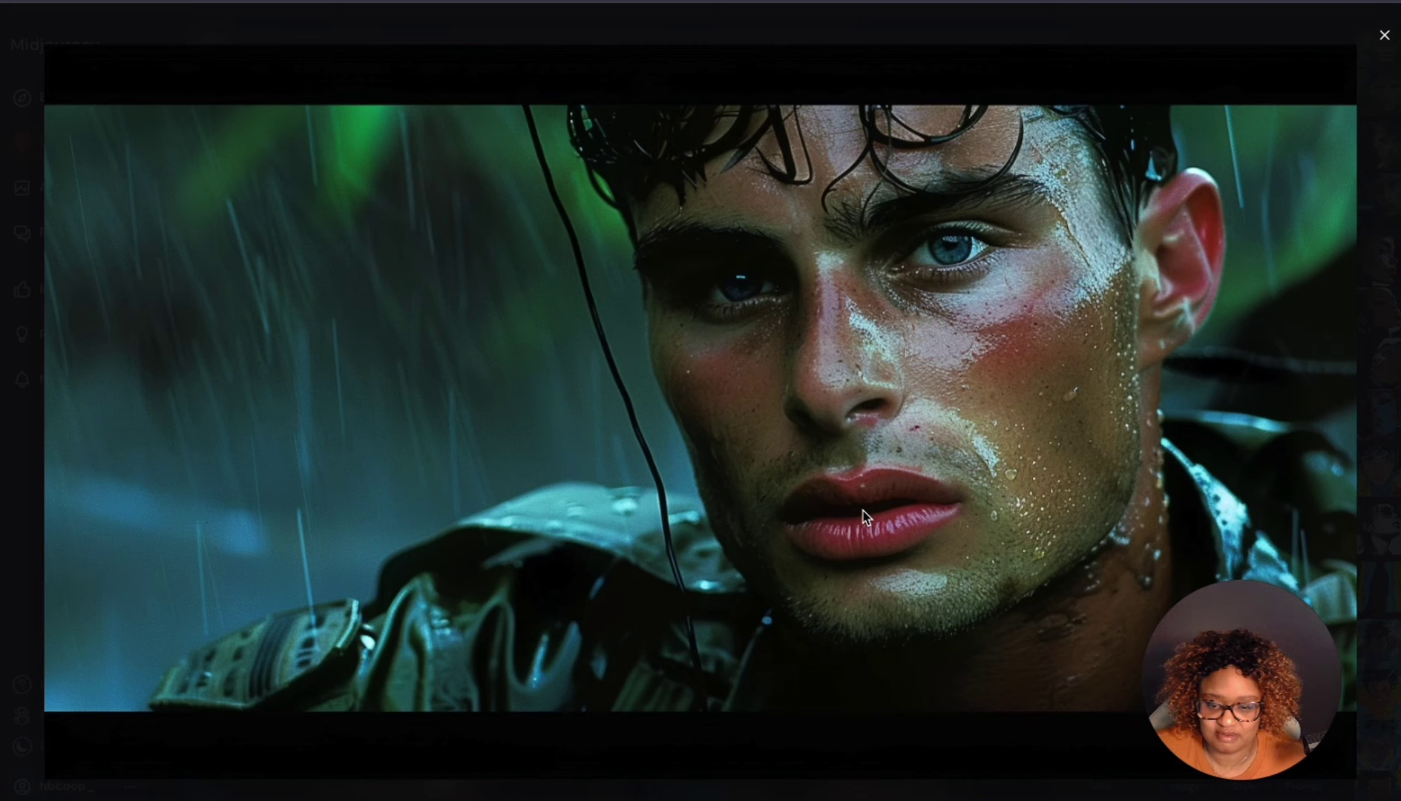
{"action": "key", "text": "Right"}
{"action": "key", "text": "Right"}
{"action": "key", "text": "Right"}
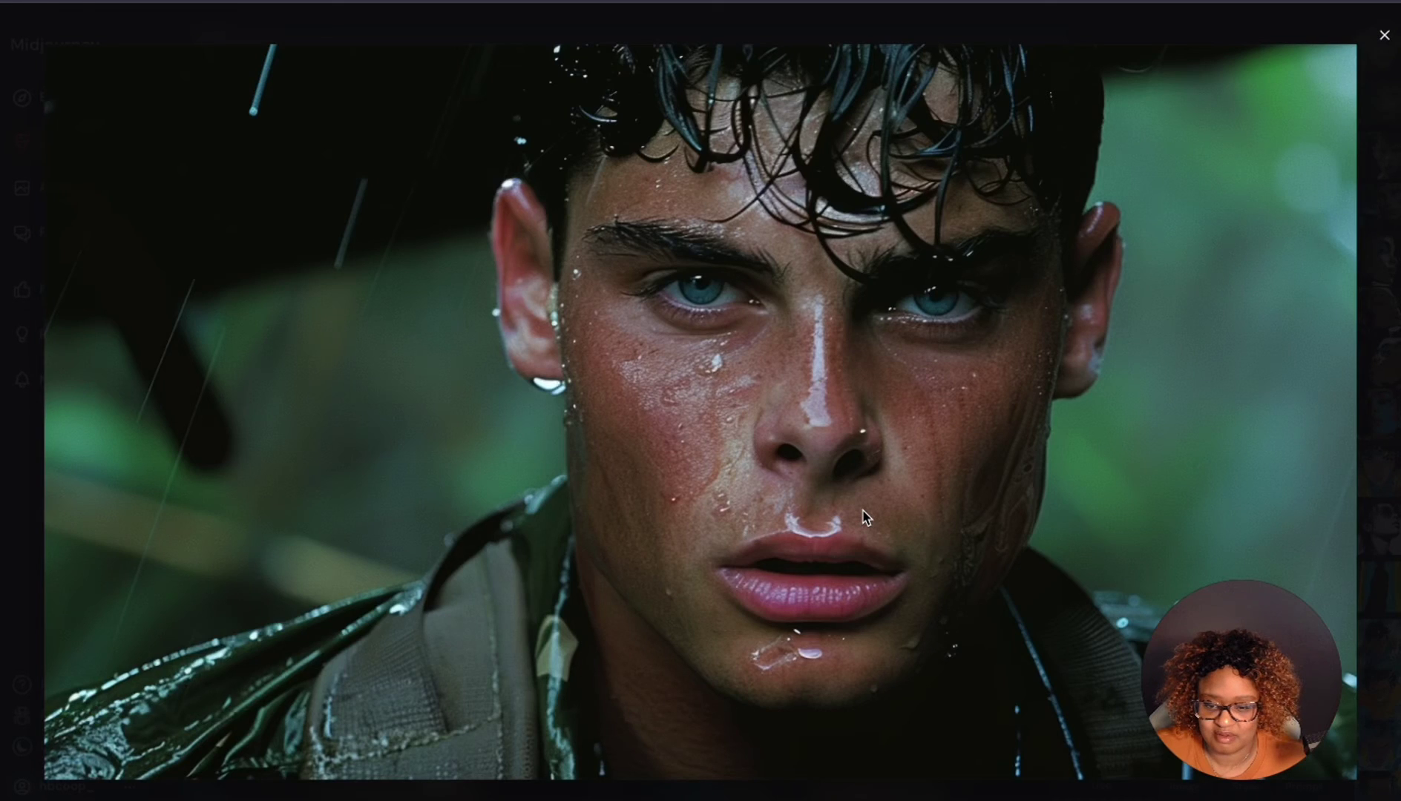
{"action": "left_click", "coordinate": [853, 473]}
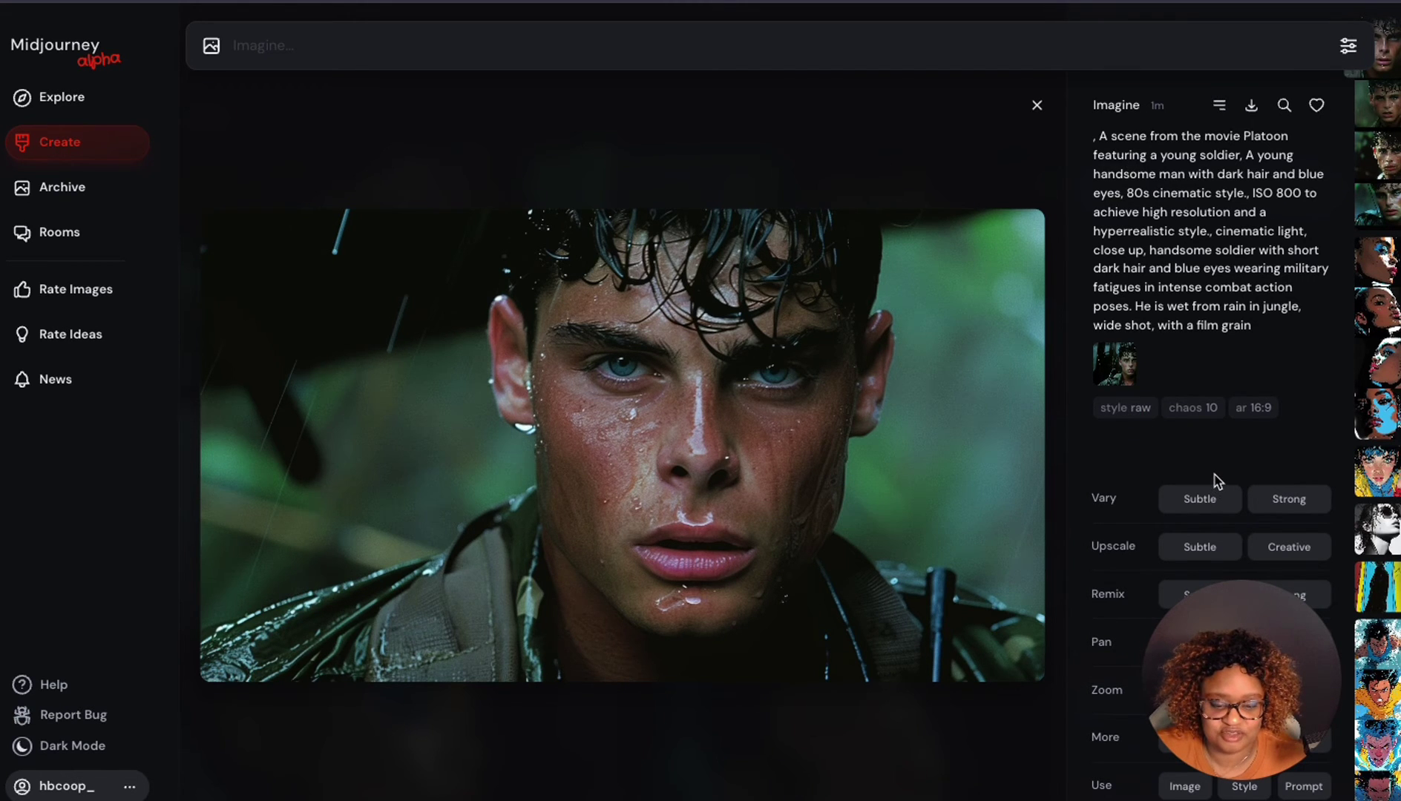
{"action": "key", "text": "Right"}
{"action": "key", "text": "Left"}
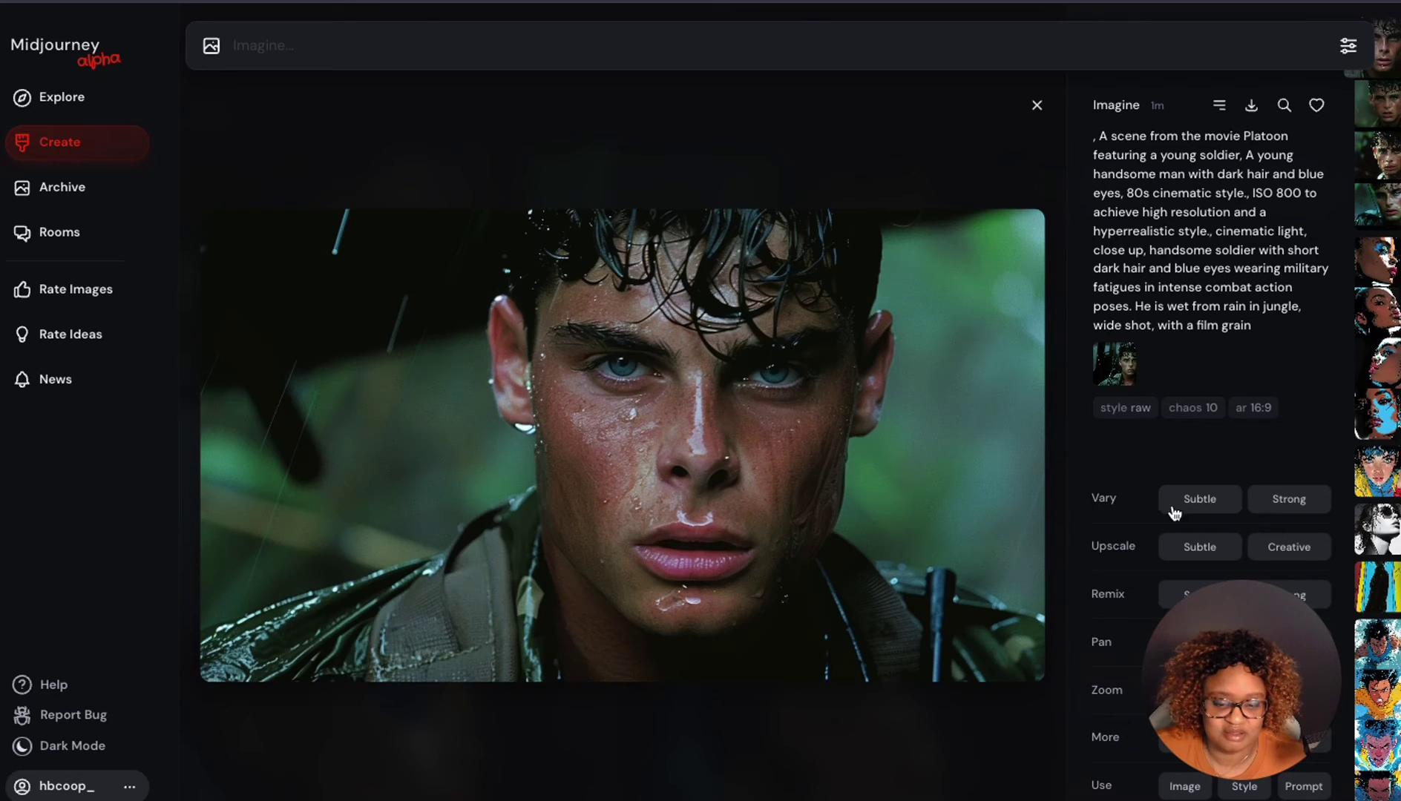
- Request strong variations of this soldier close-up and rerun its same prompt
{"action": "left_click", "coordinate": [1277, 502]}
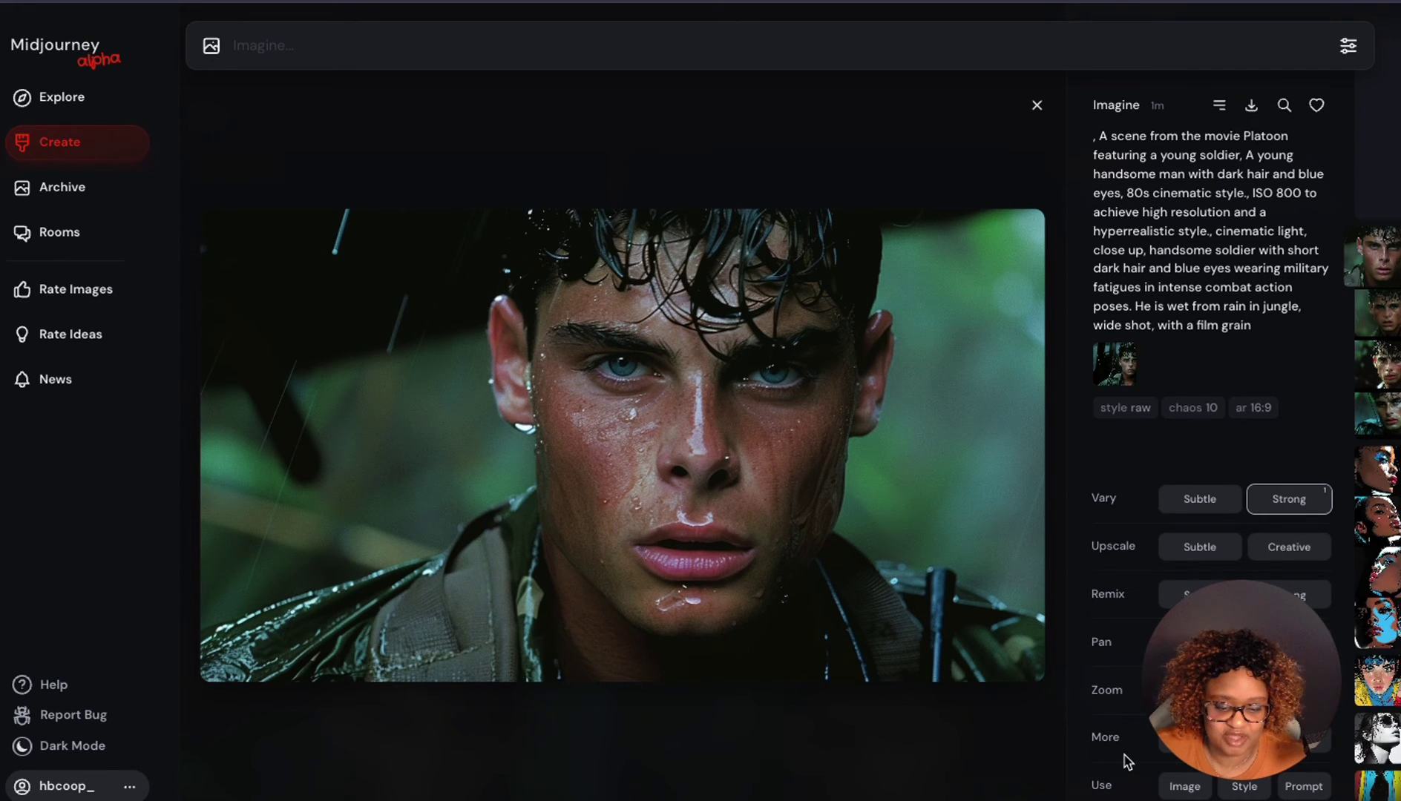
{"action": "mouse_move", "coordinate": [1213, 683]}
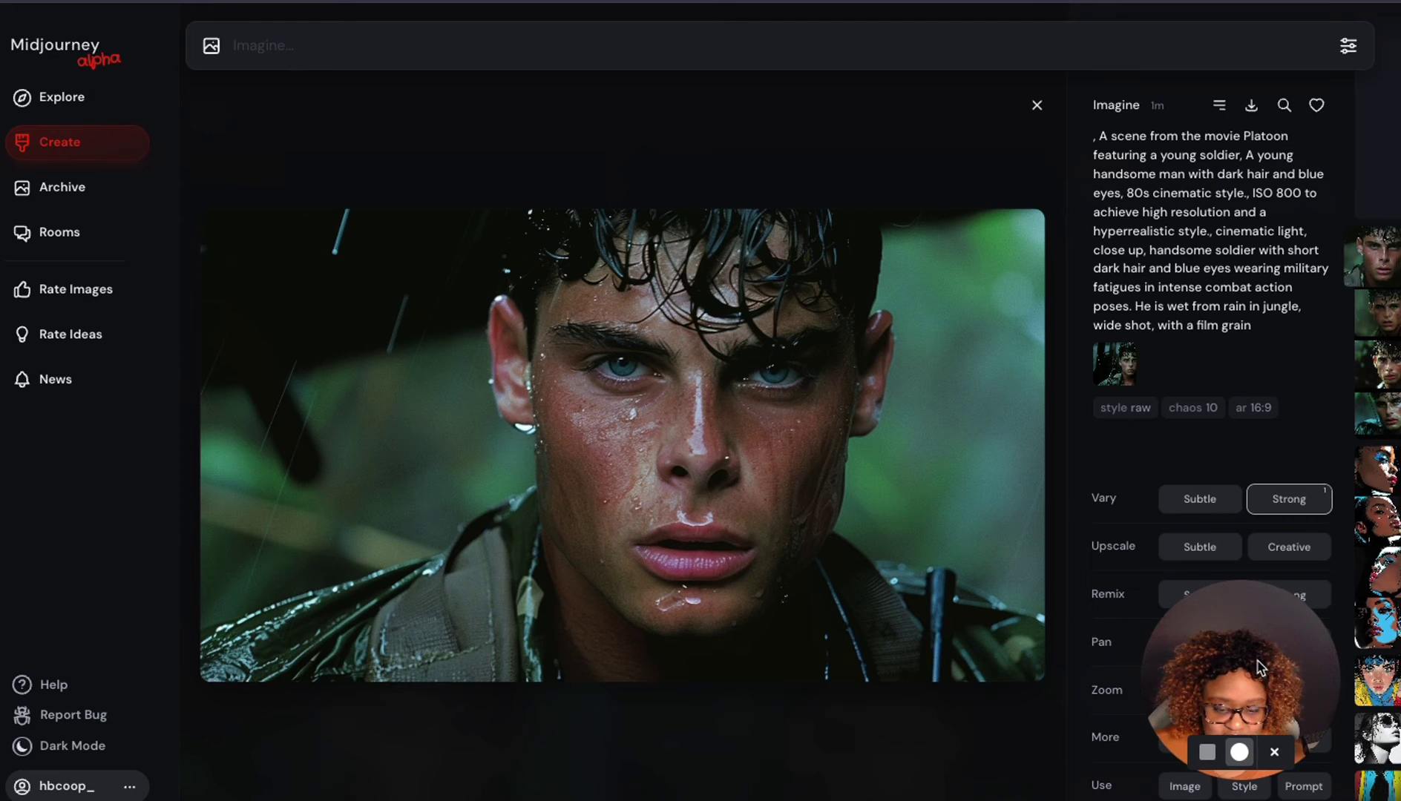
{"action": "left_click_drag", "start_coordinate": [1259, 666], "coordinate": [999, 694]}
{"action": "left_click", "coordinate": [1224, 743]}
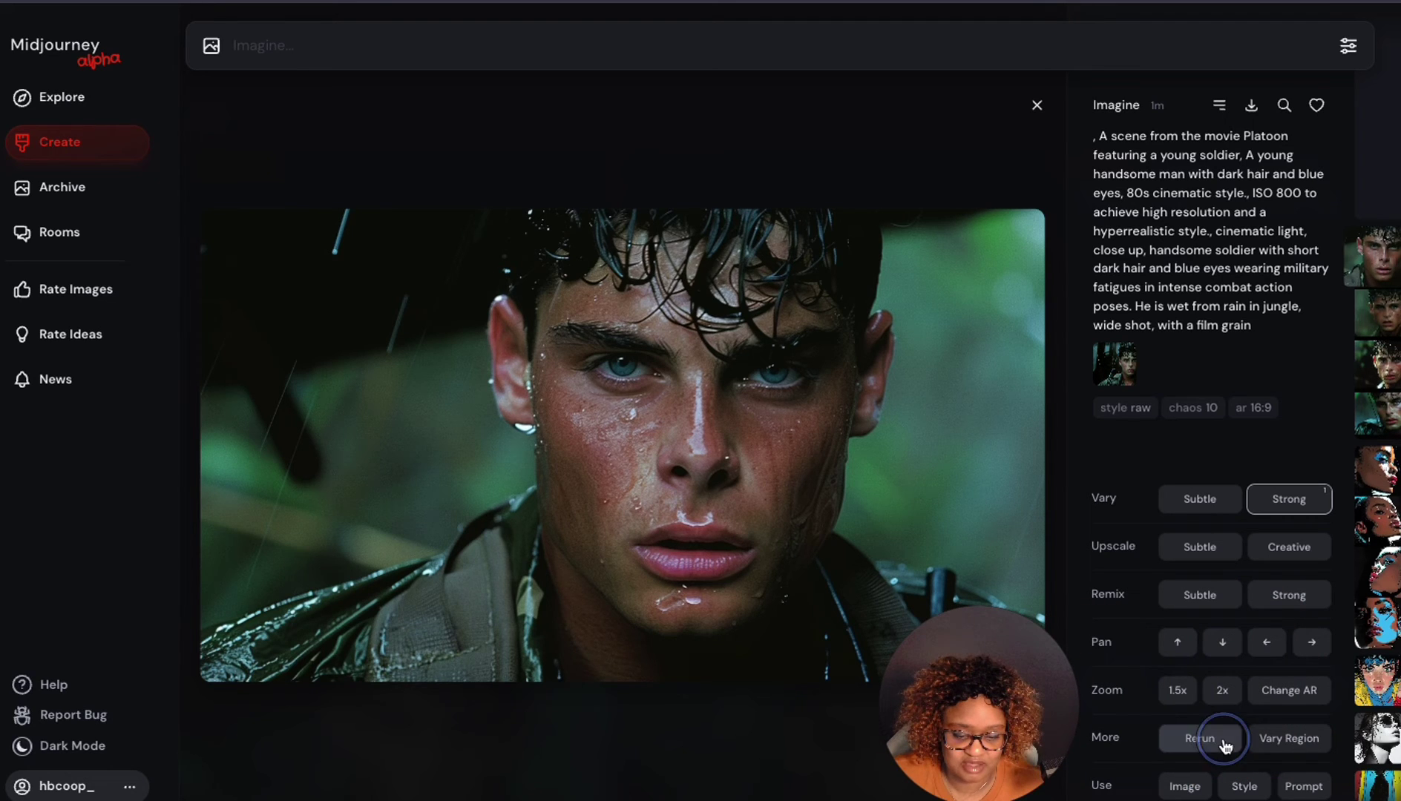
{"action": "left_click", "coordinate": [1187, 737]}
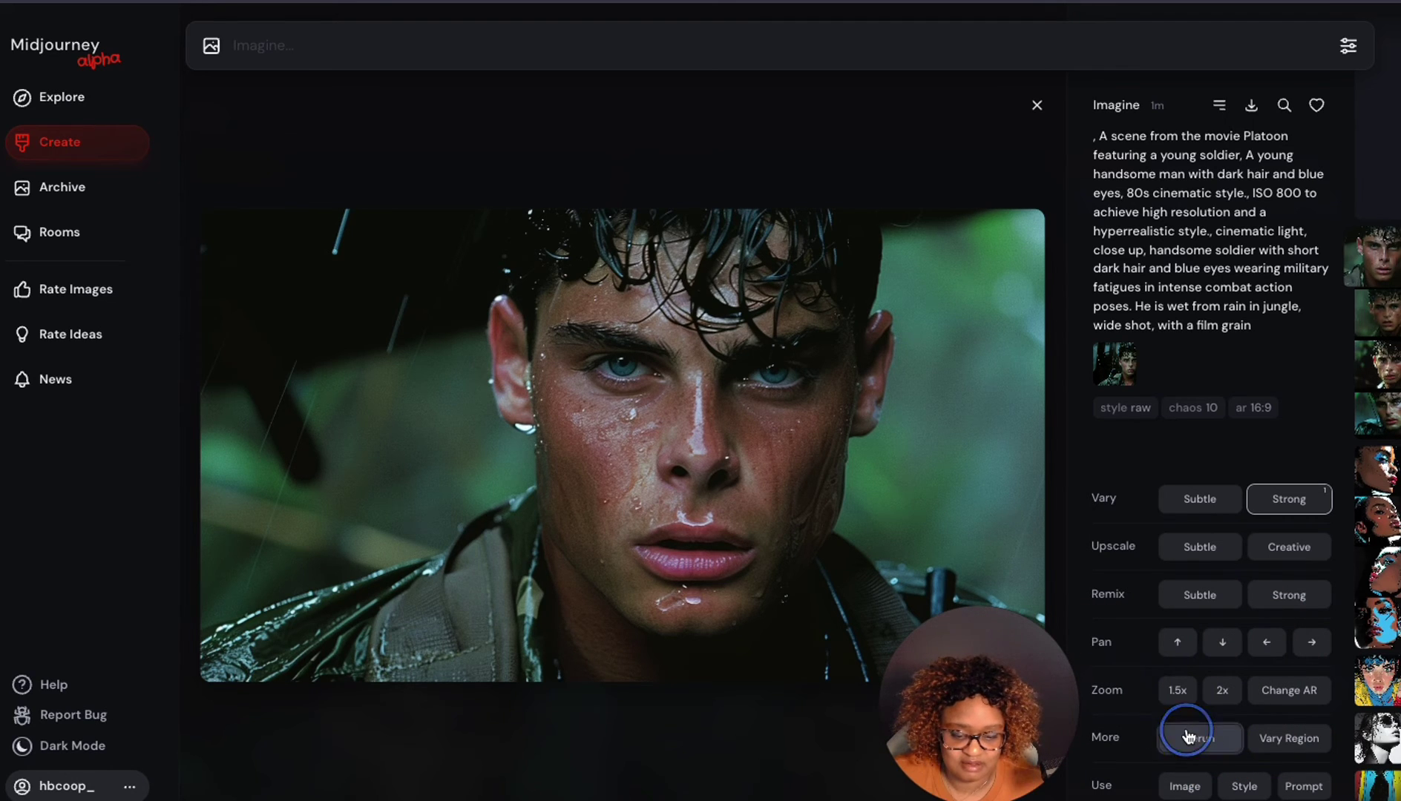
{"action": "left_click_drag", "start_coordinate": [970, 688], "coordinate": [1244, 404]}
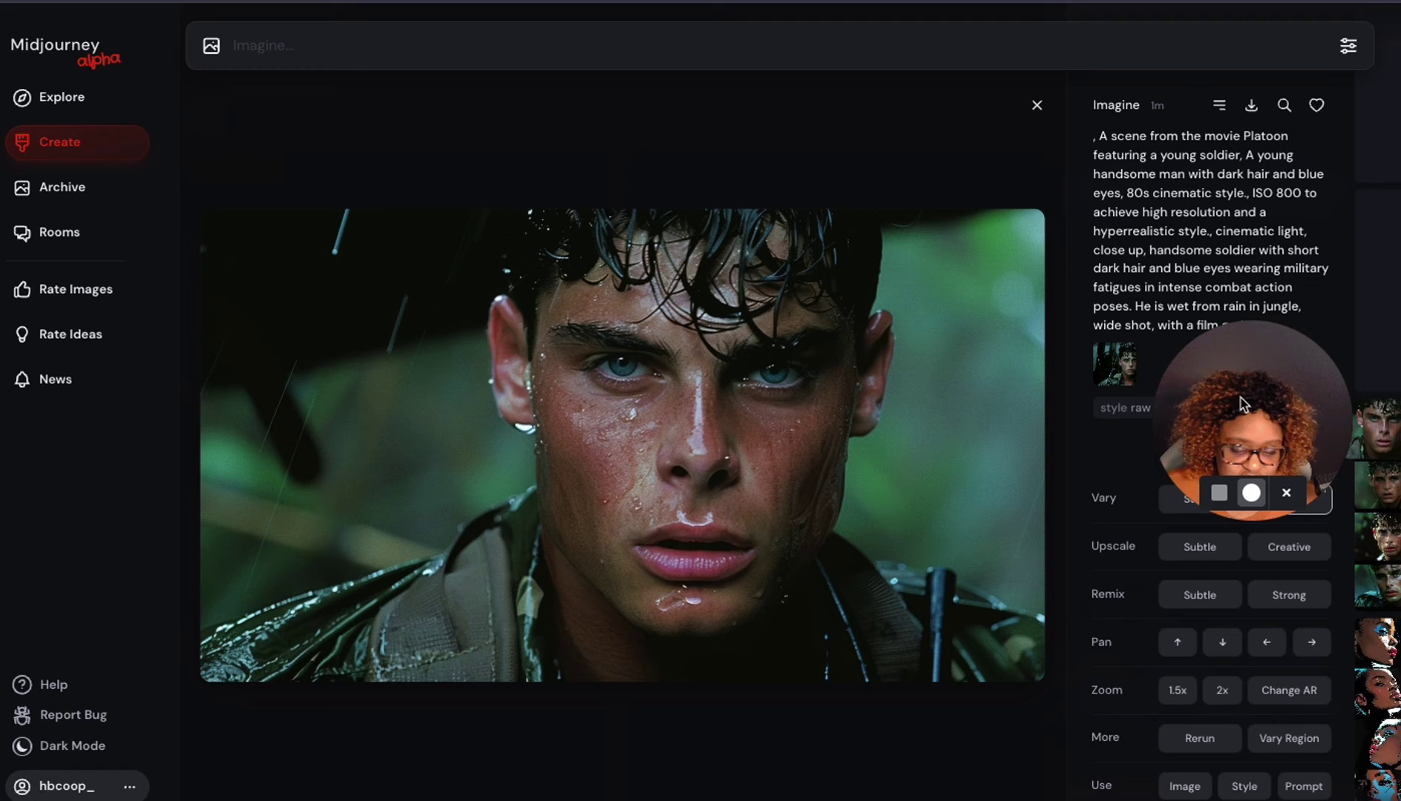
{"action": "left_click_drag", "start_coordinate": [1239, 402], "coordinate": [1197, 636]}
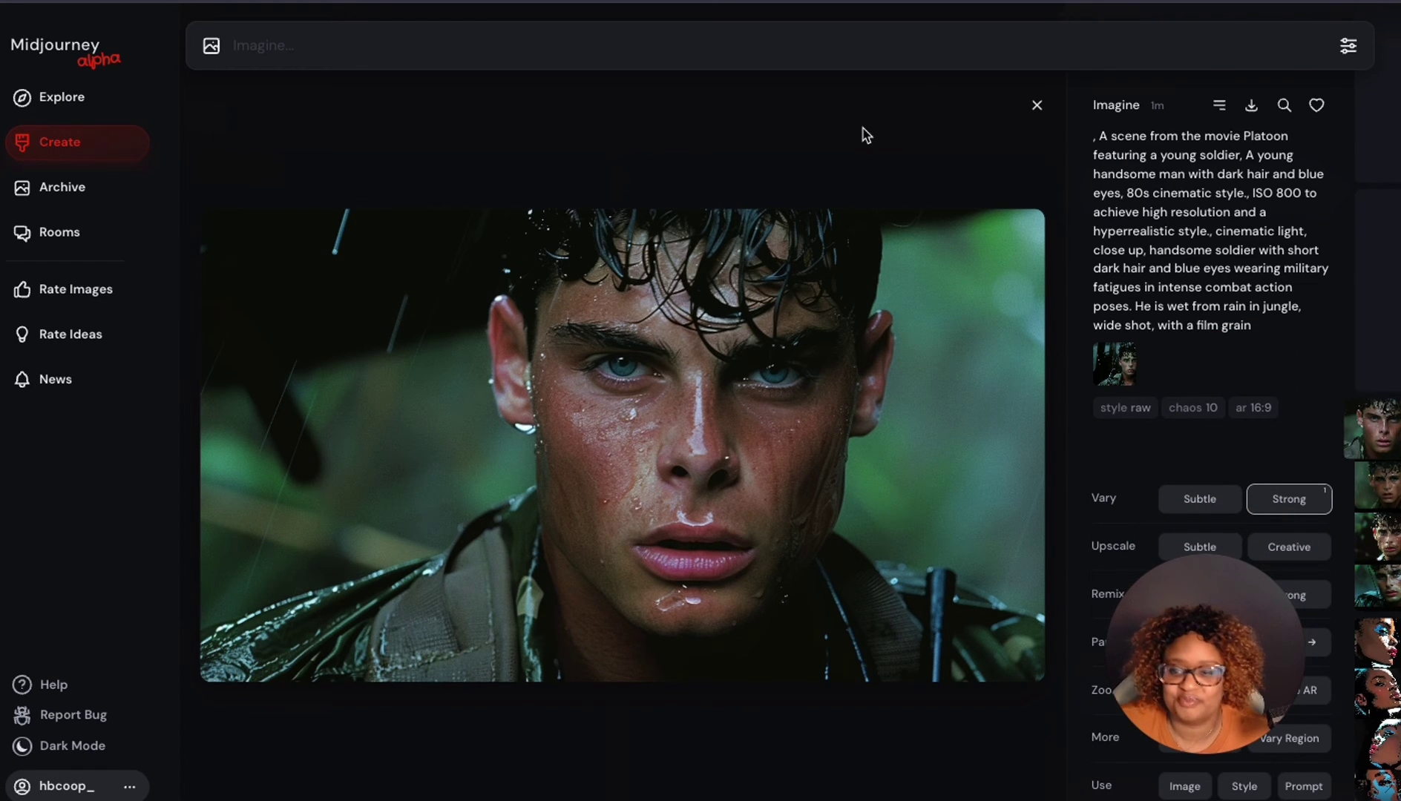
{"action": "left_click", "coordinate": [1034, 106]}
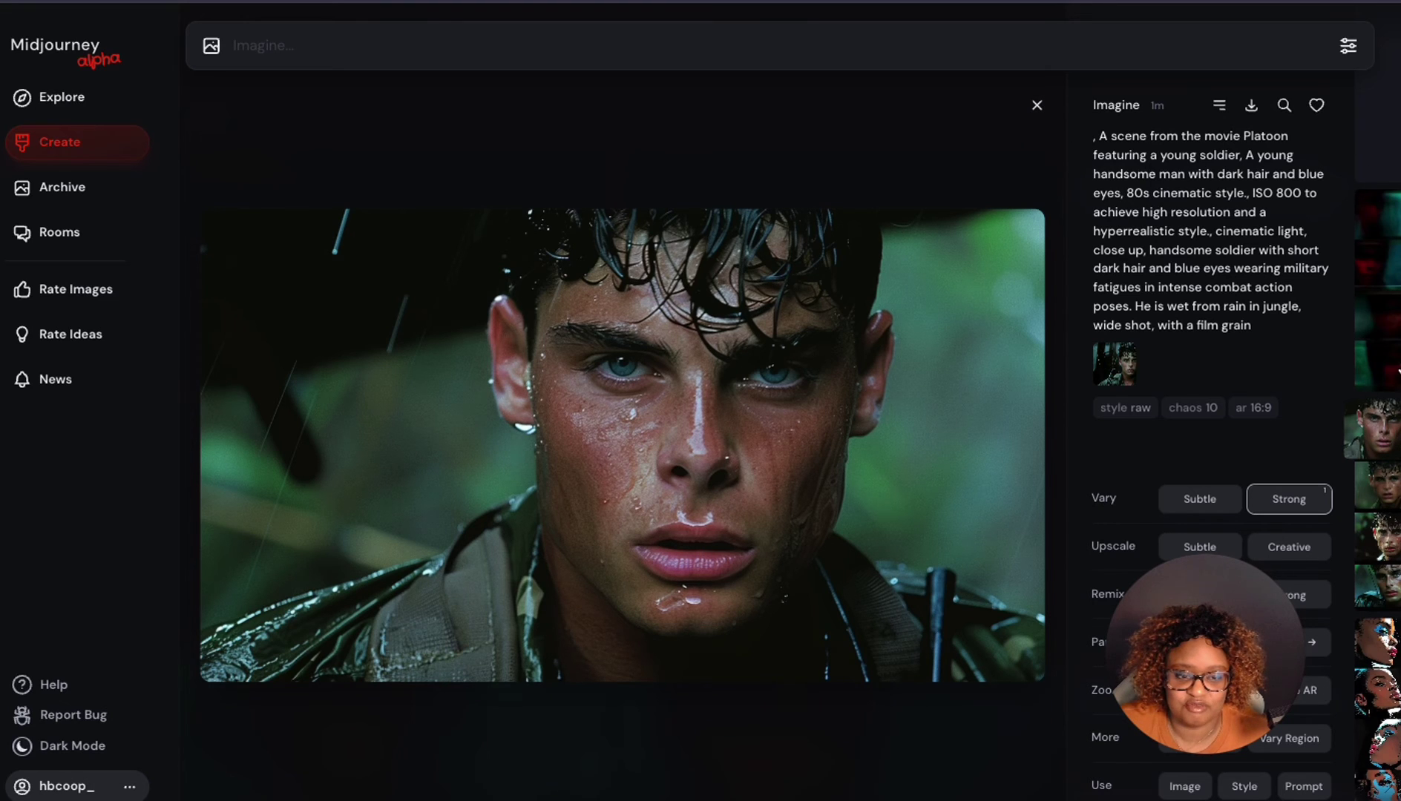
- Close the full-size view and scroll the feed to review the new rerun and variation grids
{"action": "left_click", "coordinate": [1037, 108]}
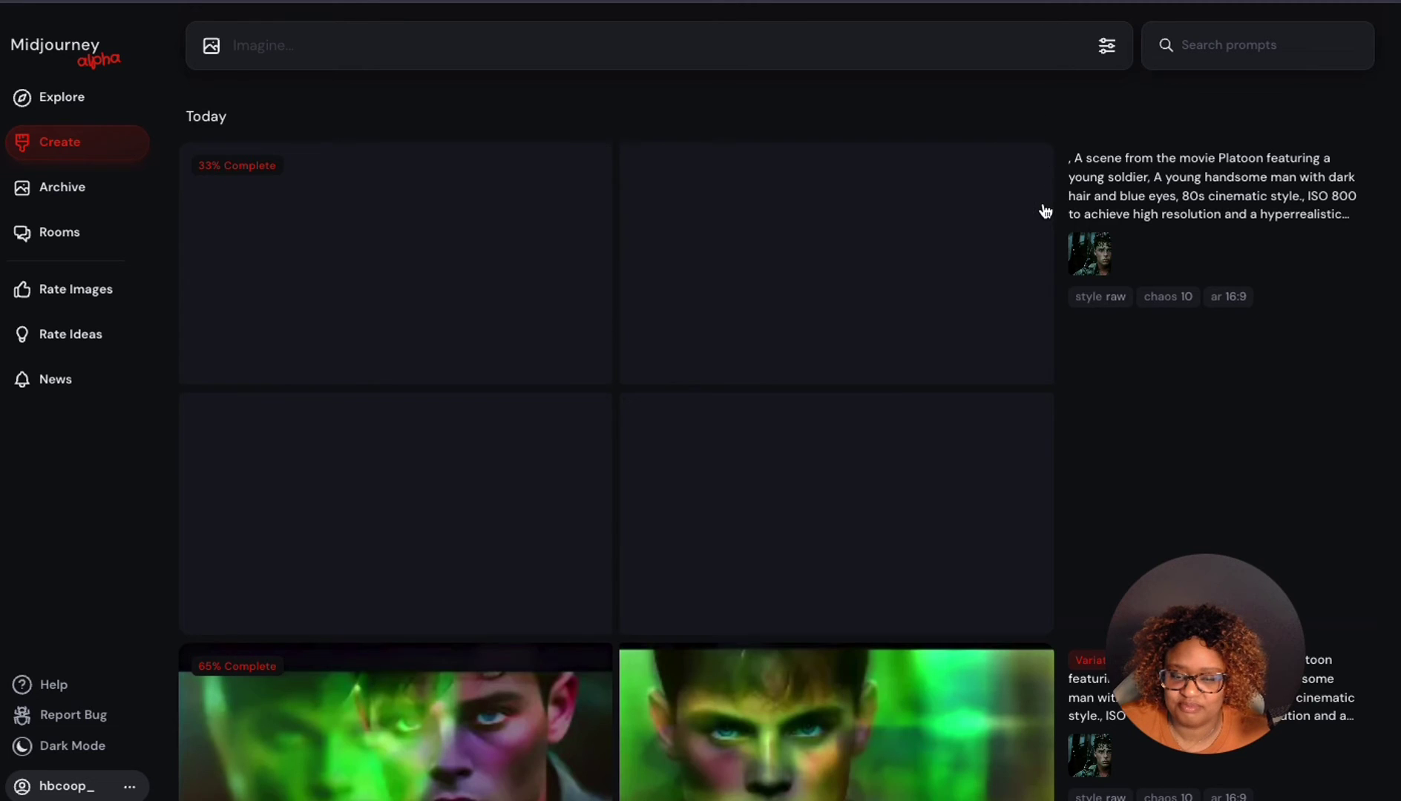
{"action": "scroll", "coordinate": [1043, 212], "scroll_direction": "down", "scroll_amount": 3}
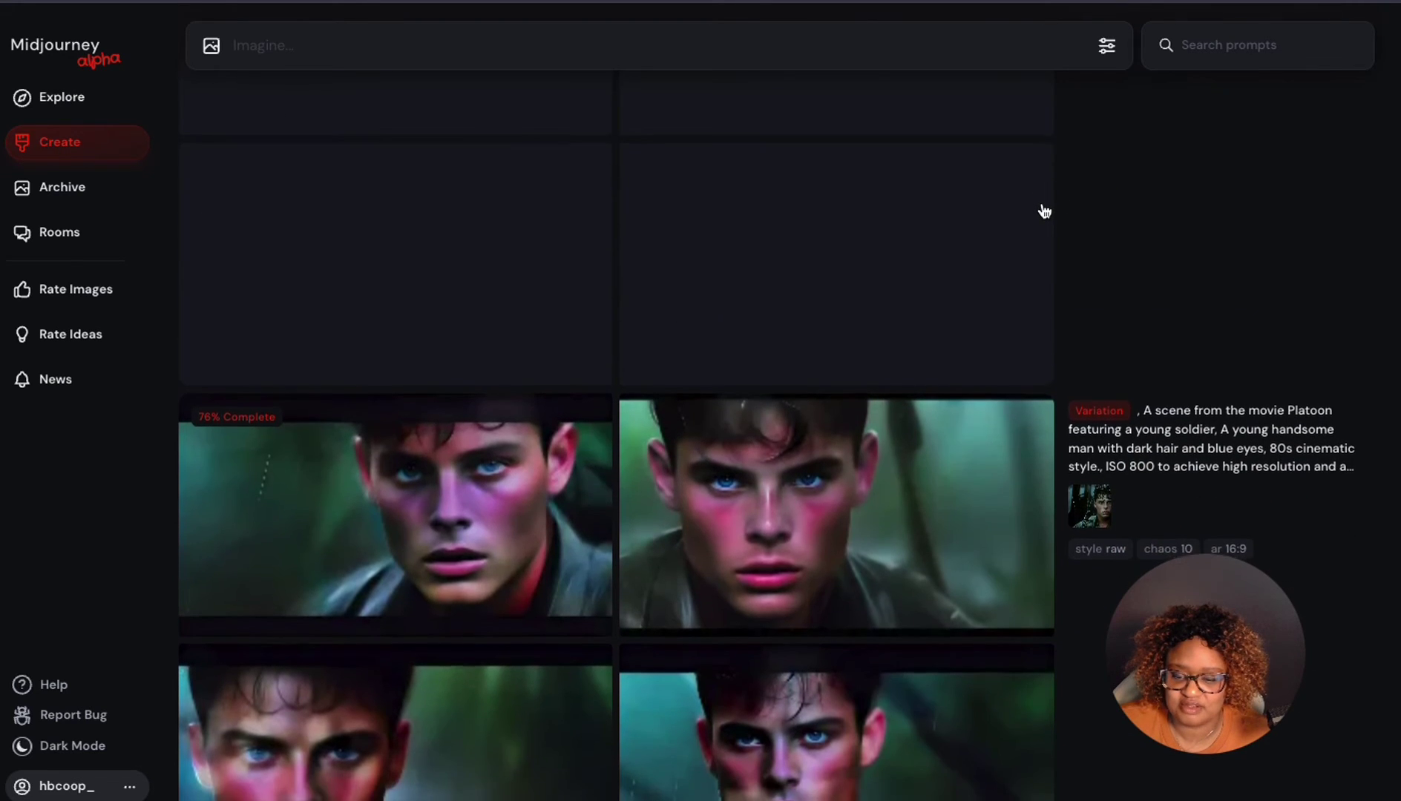
{"action": "scroll", "coordinate": [1044, 212], "scroll_direction": "down", "scroll_amount": 3}
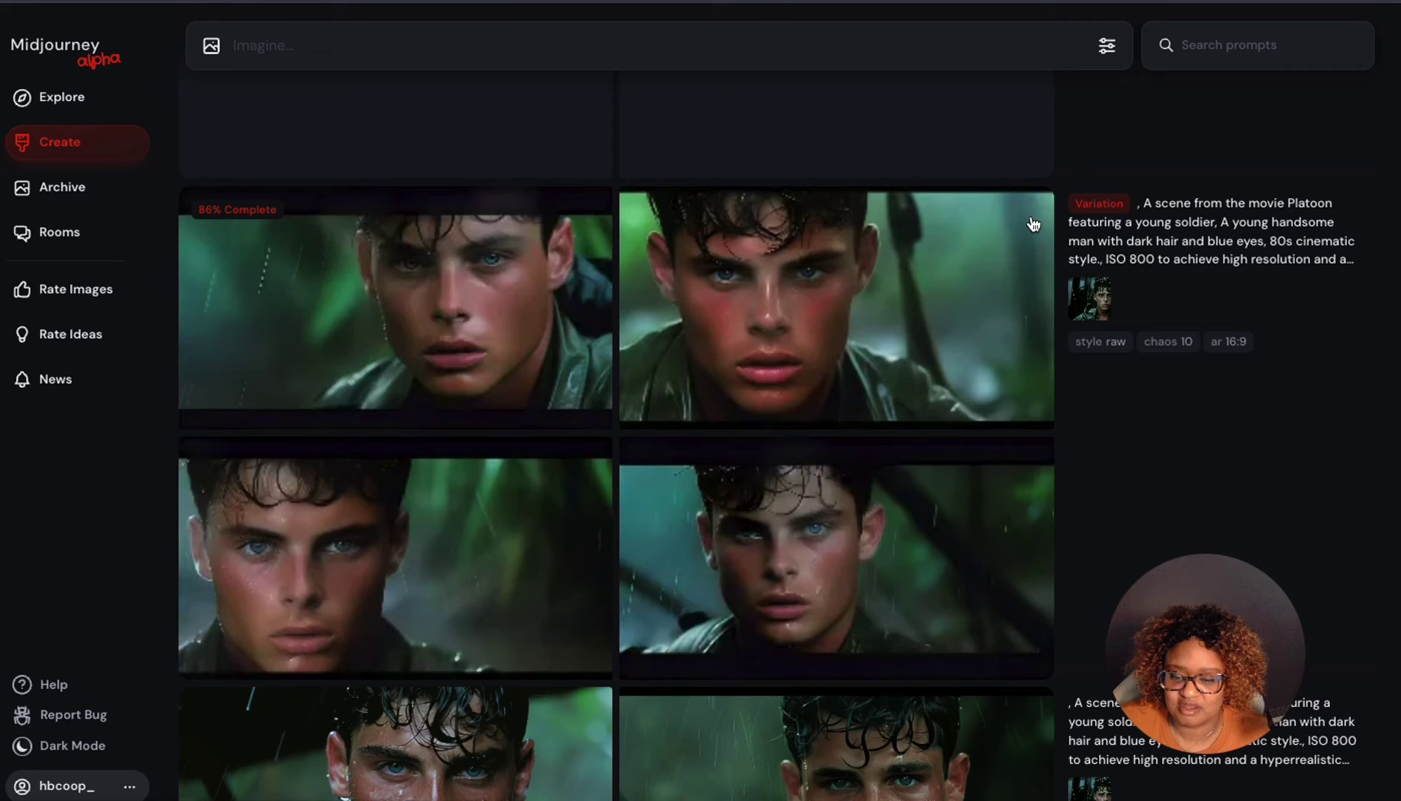
{"action": "scroll", "coordinate": [971, 274], "scroll_direction": "down", "scroll_amount": 3}
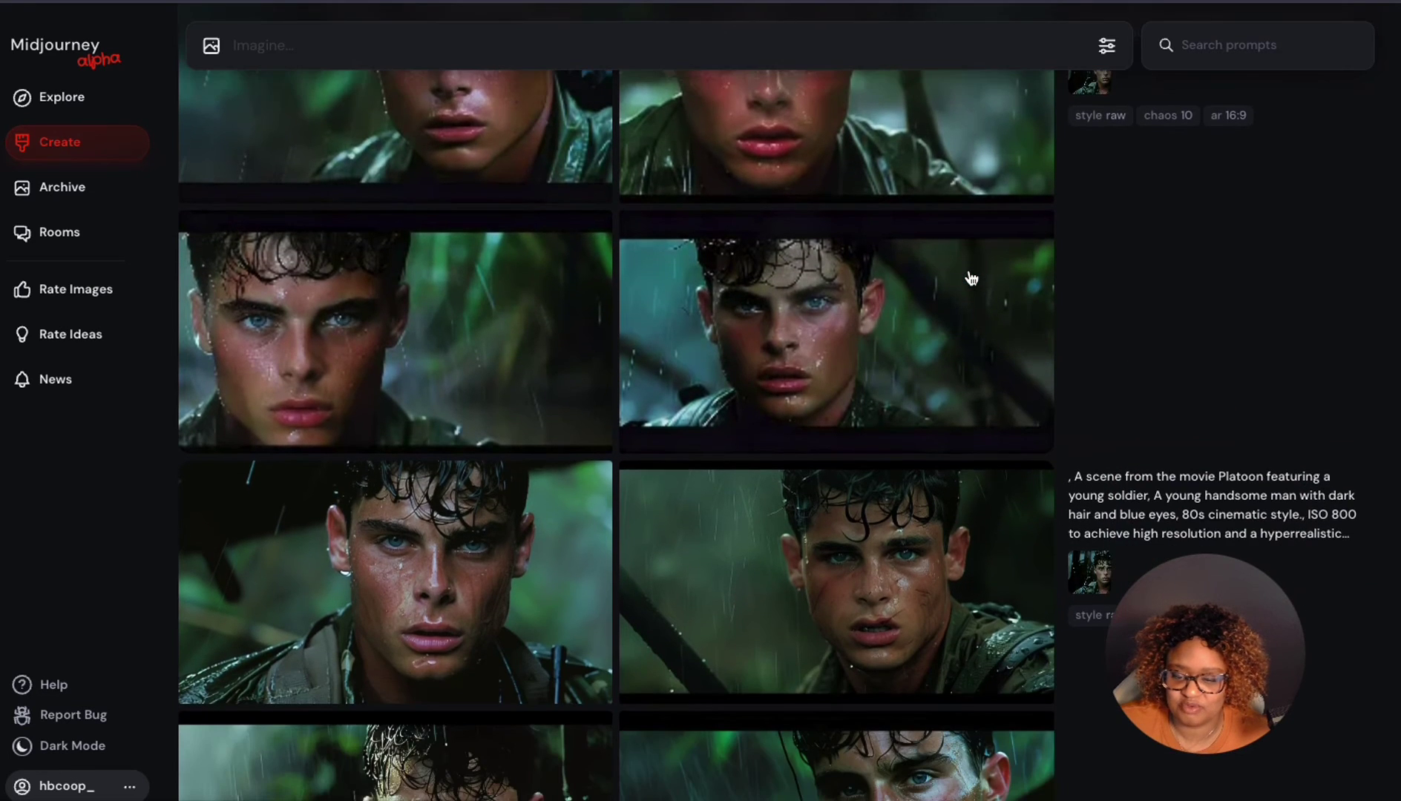
{"action": "scroll", "coordinate": [971, 278], "scroll_direction": "down", "scroll_amount": 3}
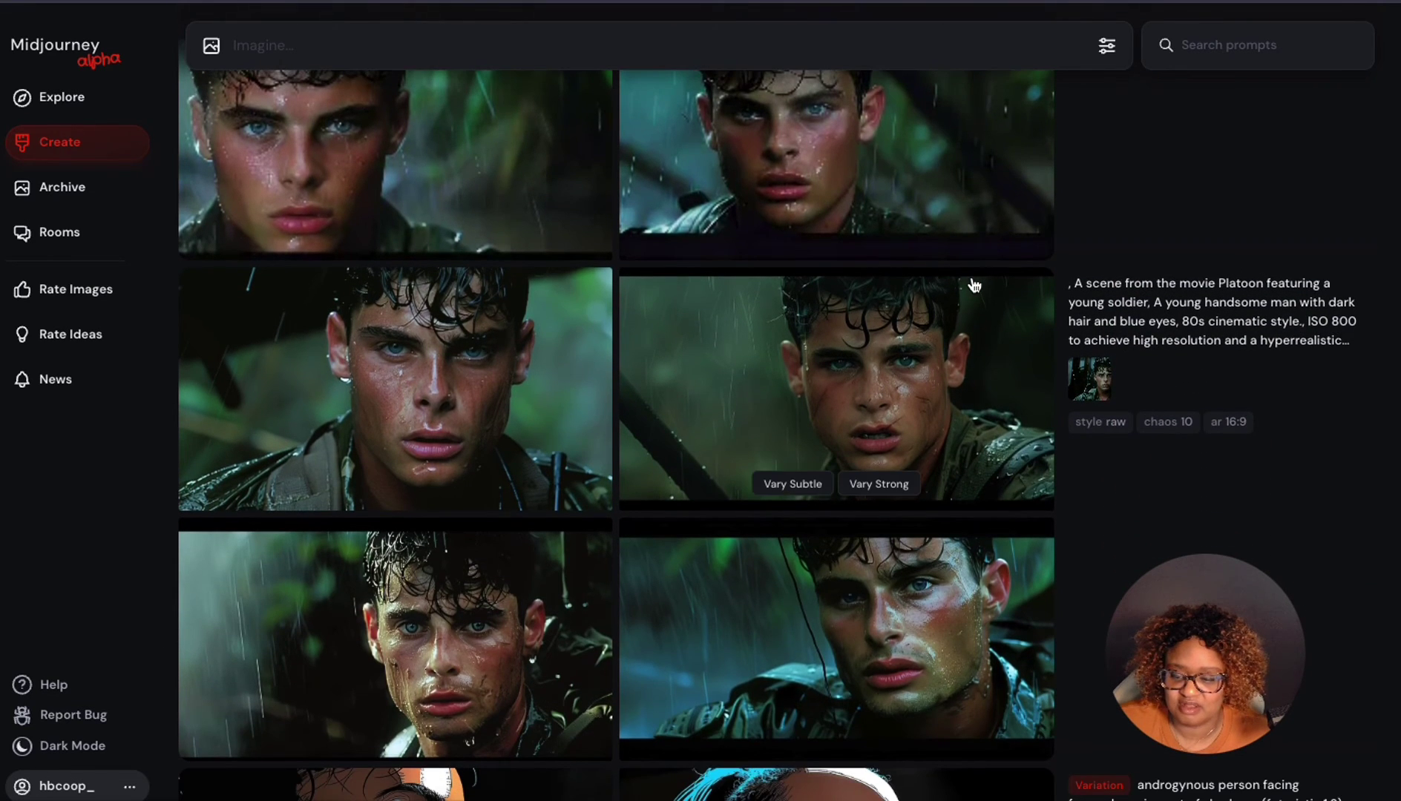
{"action": "scroll", "coordinate": [974, 286], "scroll_direction": "up", "scroll_amount": 5}
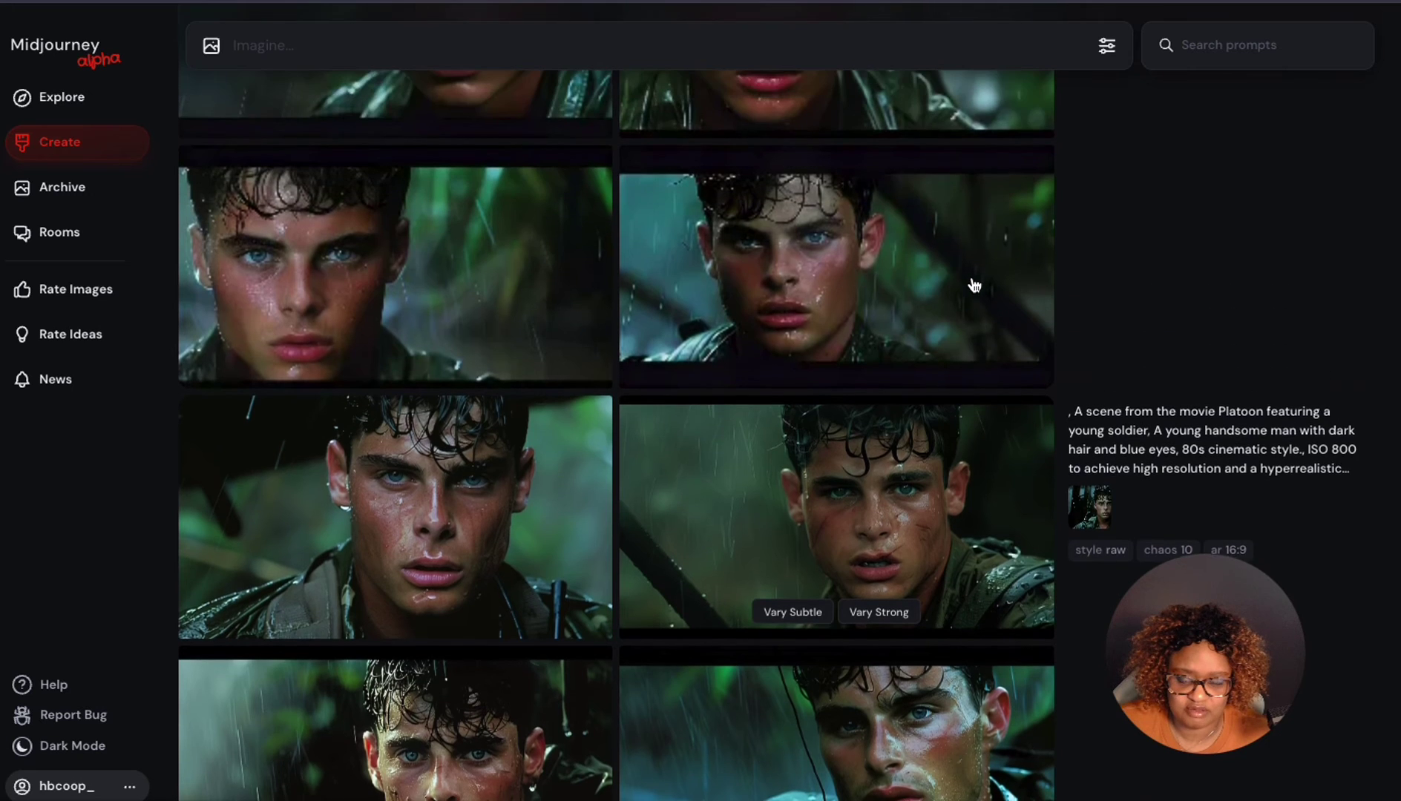
{"action": "scroll", "coordinate": [974, 286], "scroll_direction": "up", "scroll_amount": 5}
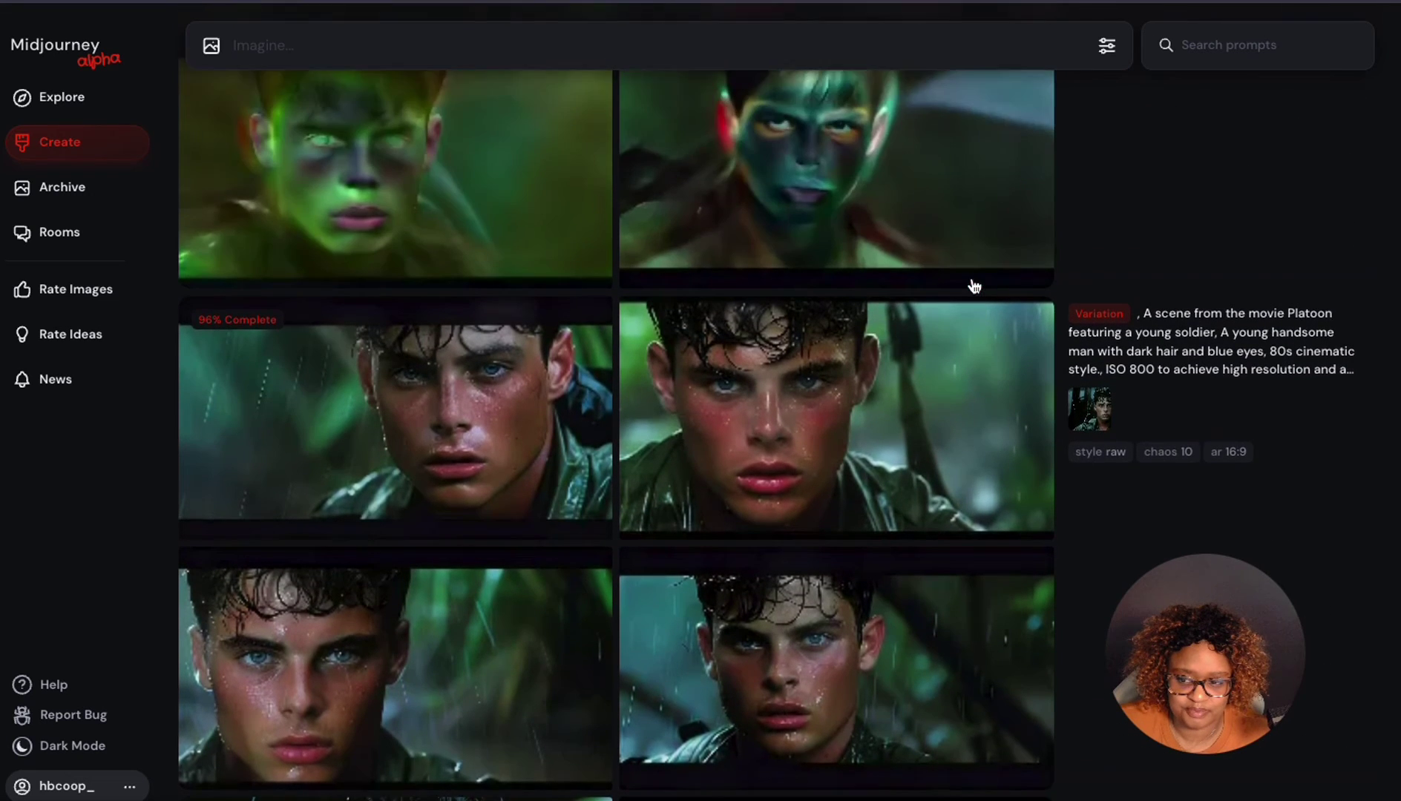
{"action": "scroll", "coordinate": [974, 286], "scroll_direction": "up", "scroll_amount": 3}
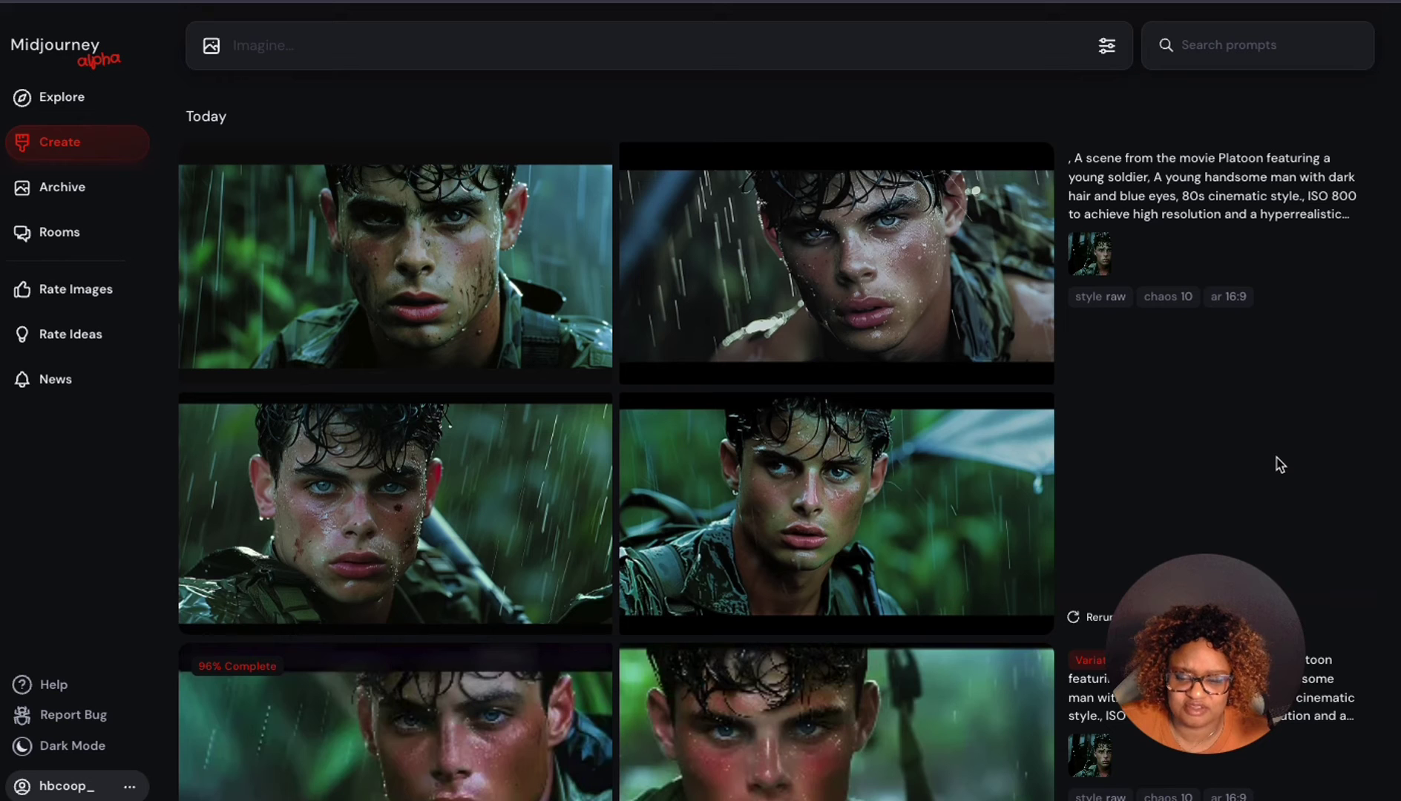
{"action": "scroll", "coordinate": [1276, 461], "scroll_direction": "down", "scroll_amount": 3}
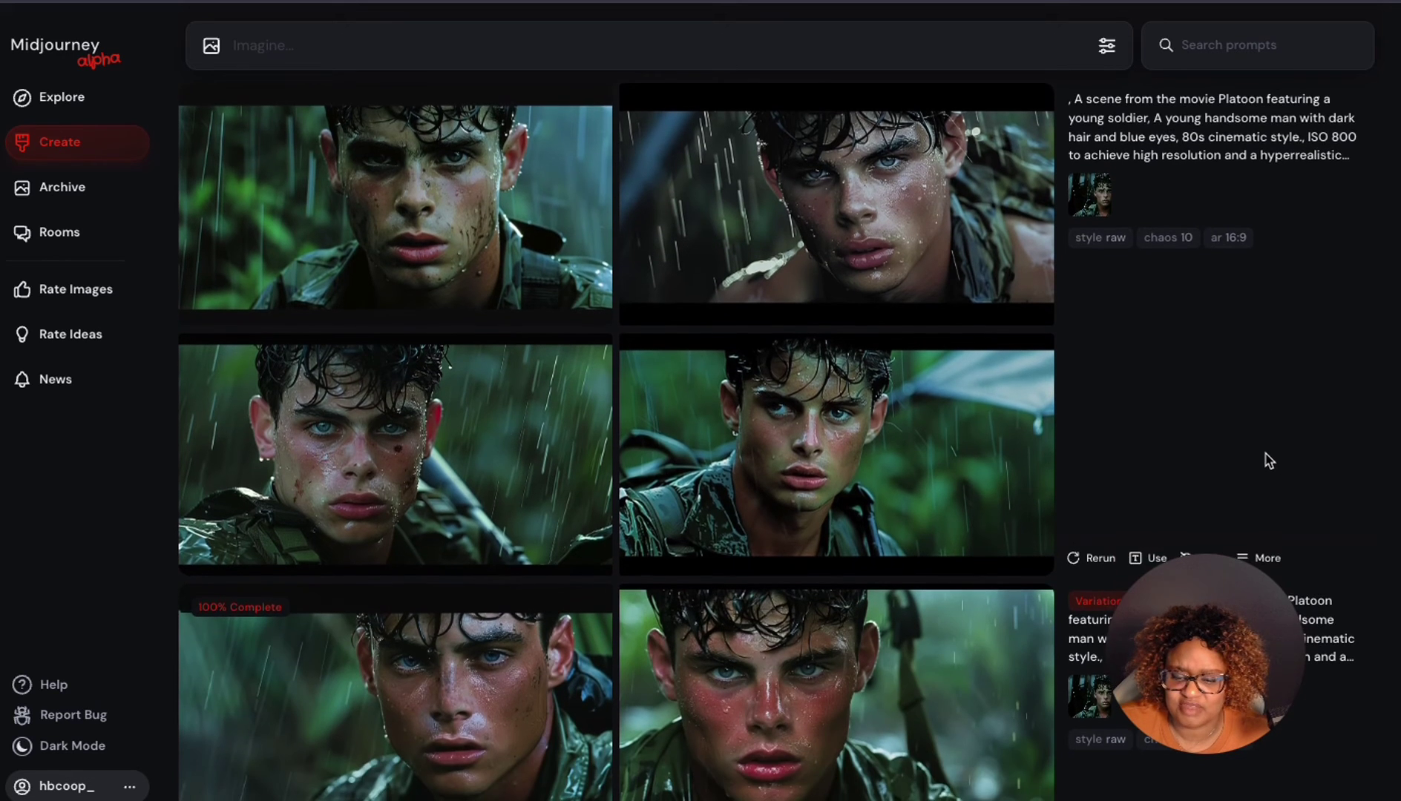
{"action": "scroll", "coordinate": [1268, 457], "scroll_direction": "down", "scroll_amount": 2}
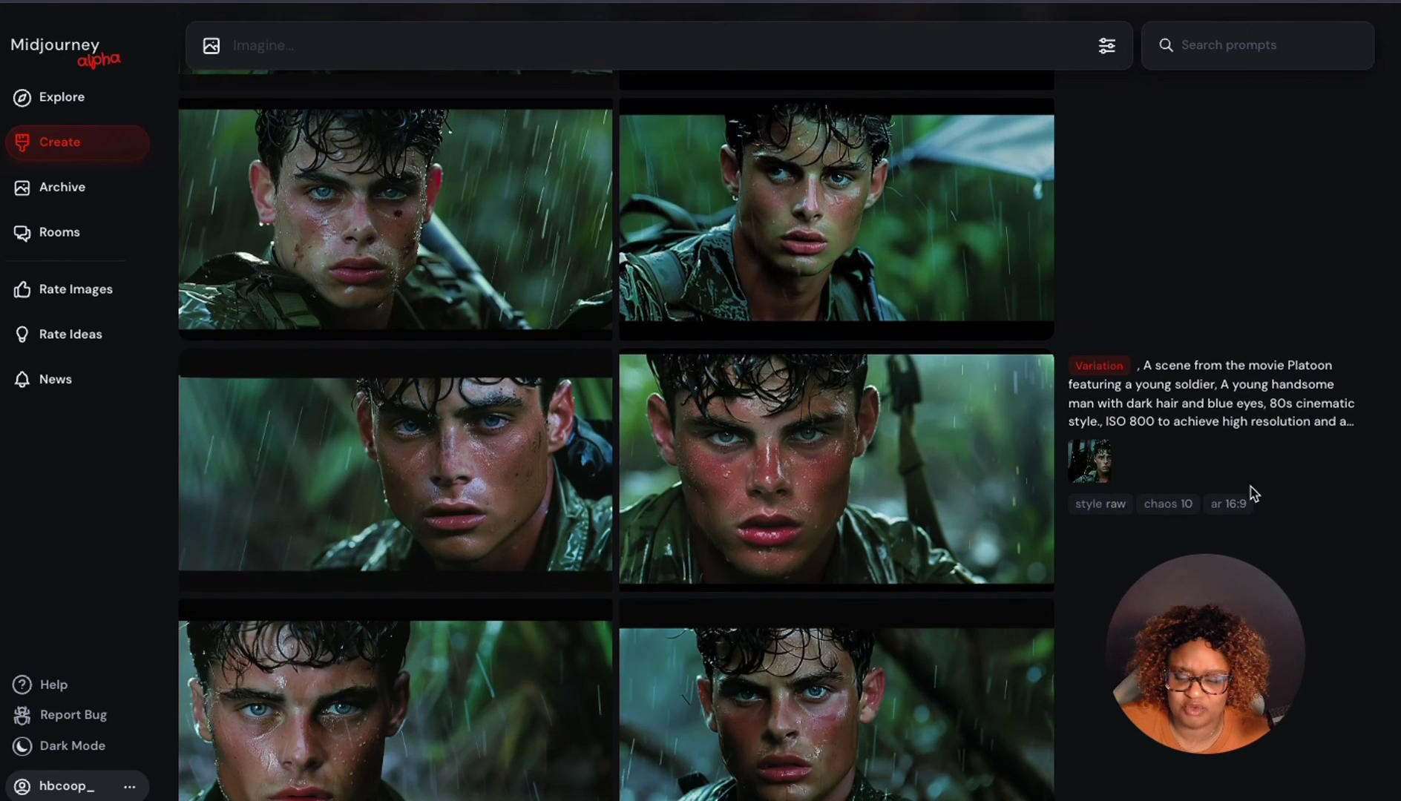
{"action": "scroll", "coordinate": [968, 654], "scroll_direction": "down", "scroll_amount": 1}
{"action": "scroll", "coordinate": [965, 647], "scroll_direction": "down", "scroll_amount": 1}
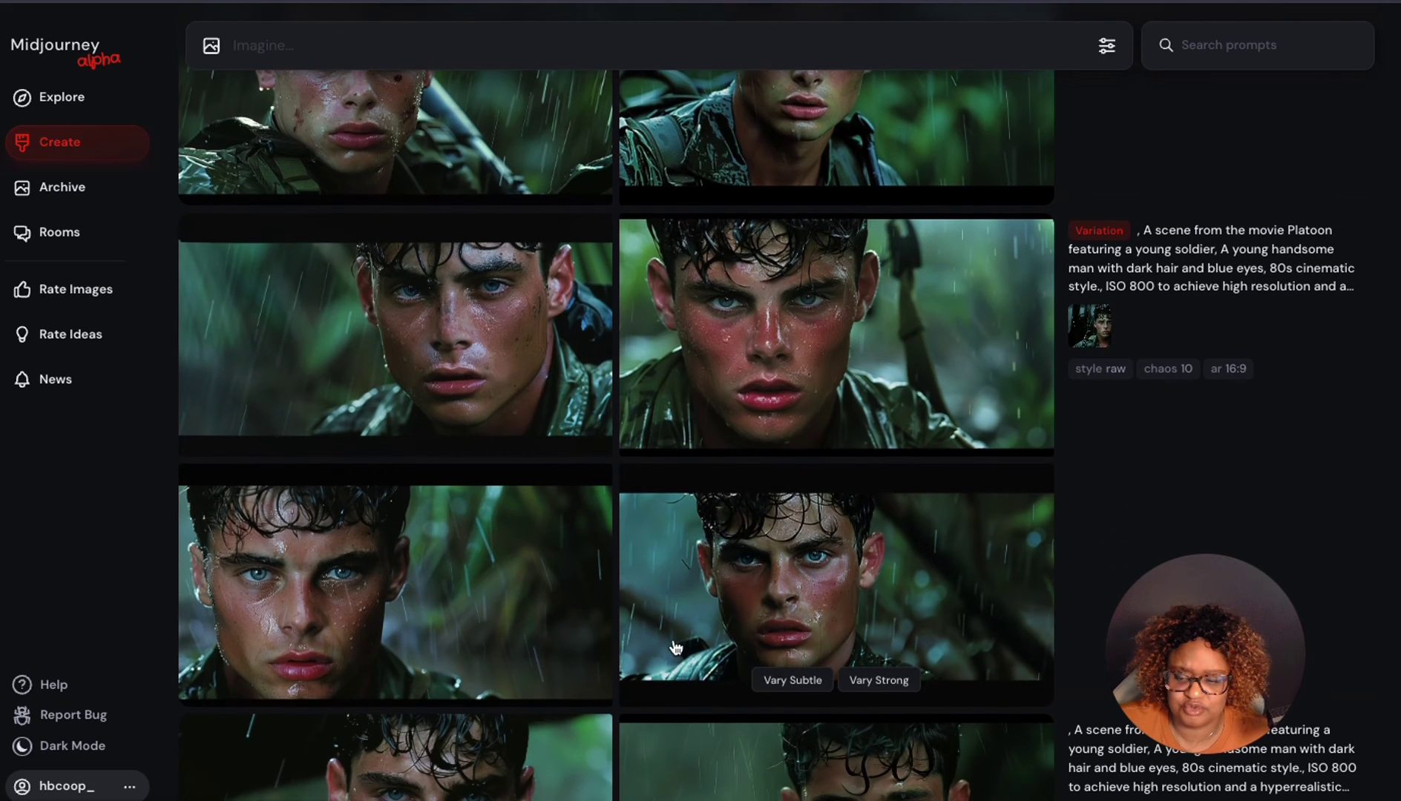
{"action": "left_click", "coordinate": [494, 564]}
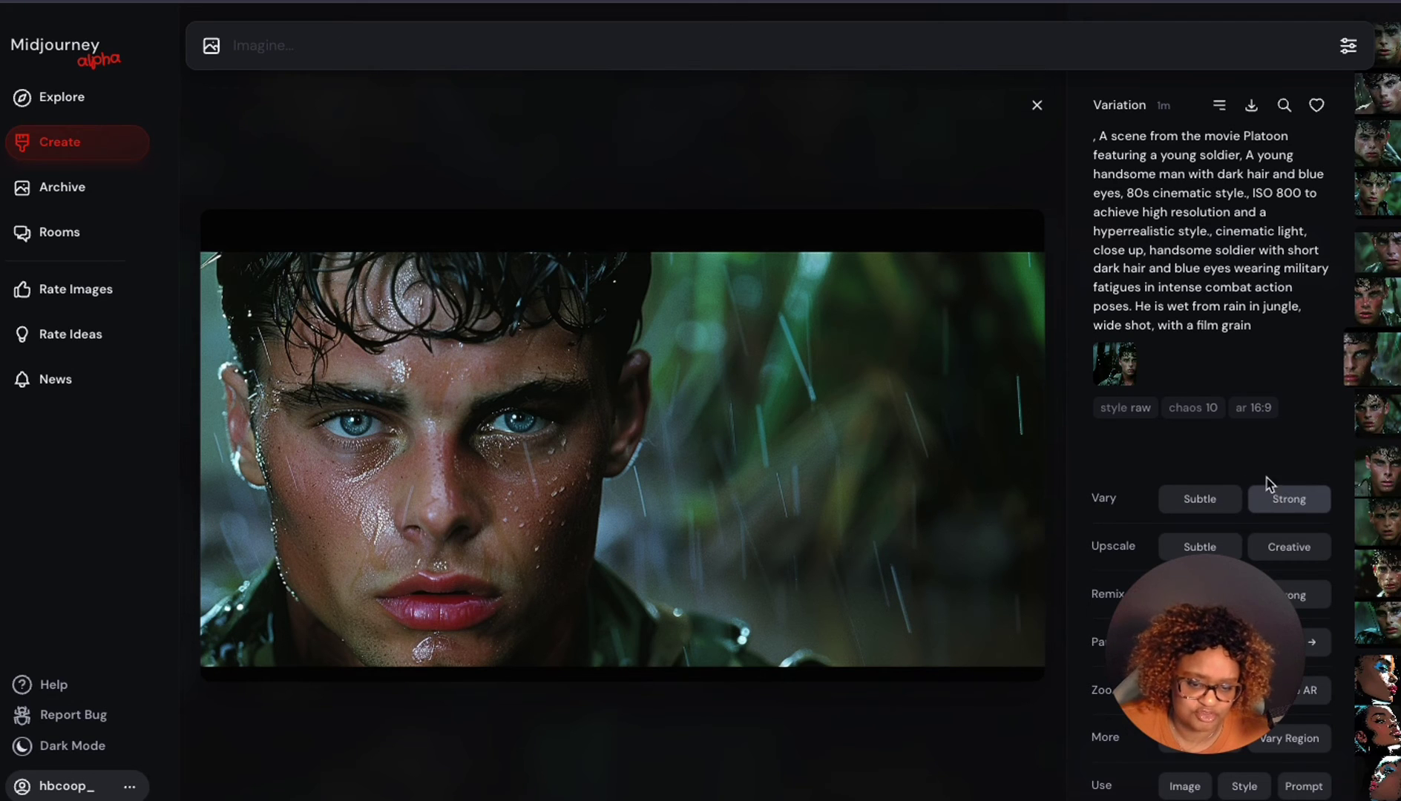
{"action": "key", "text": "Right"}
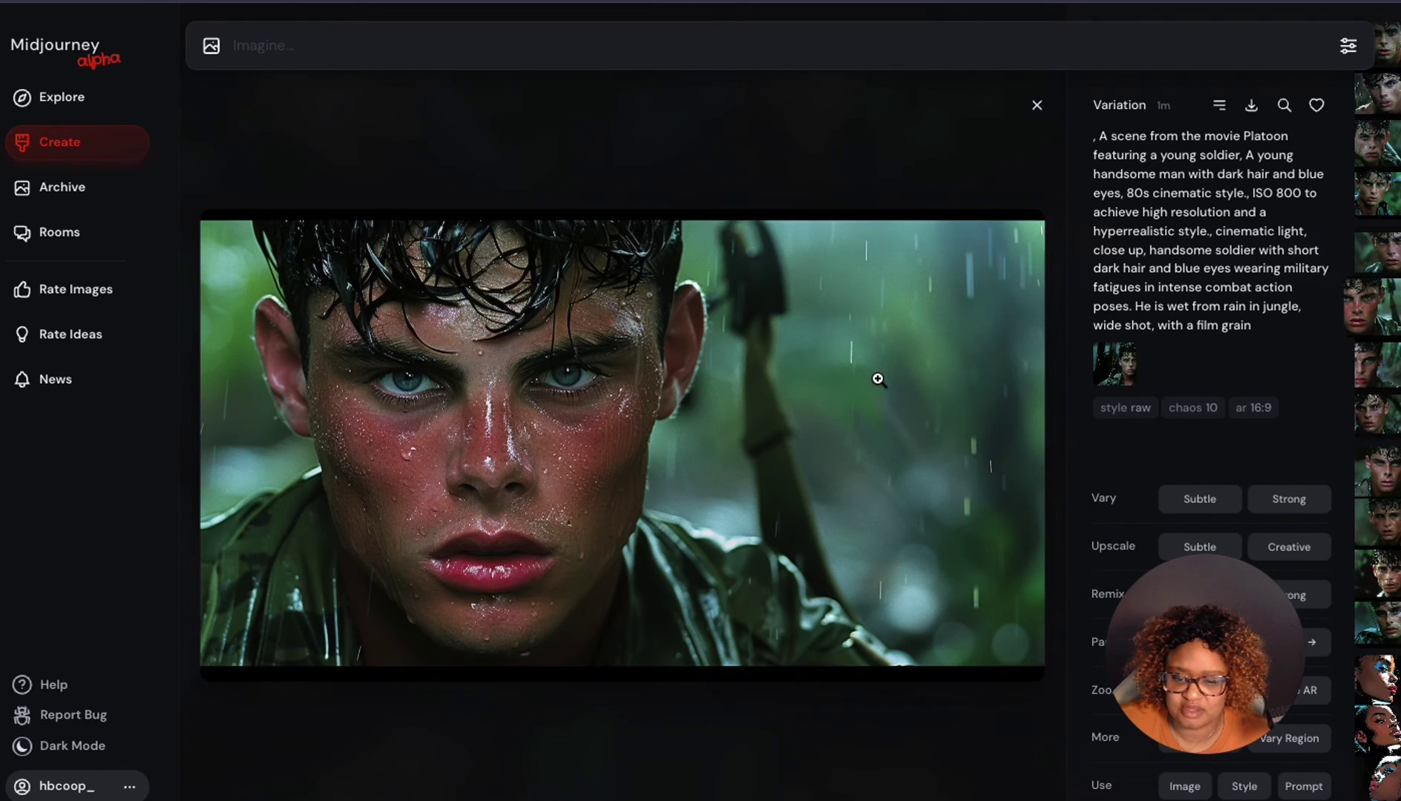
{"action": "key", "text": "Left"}
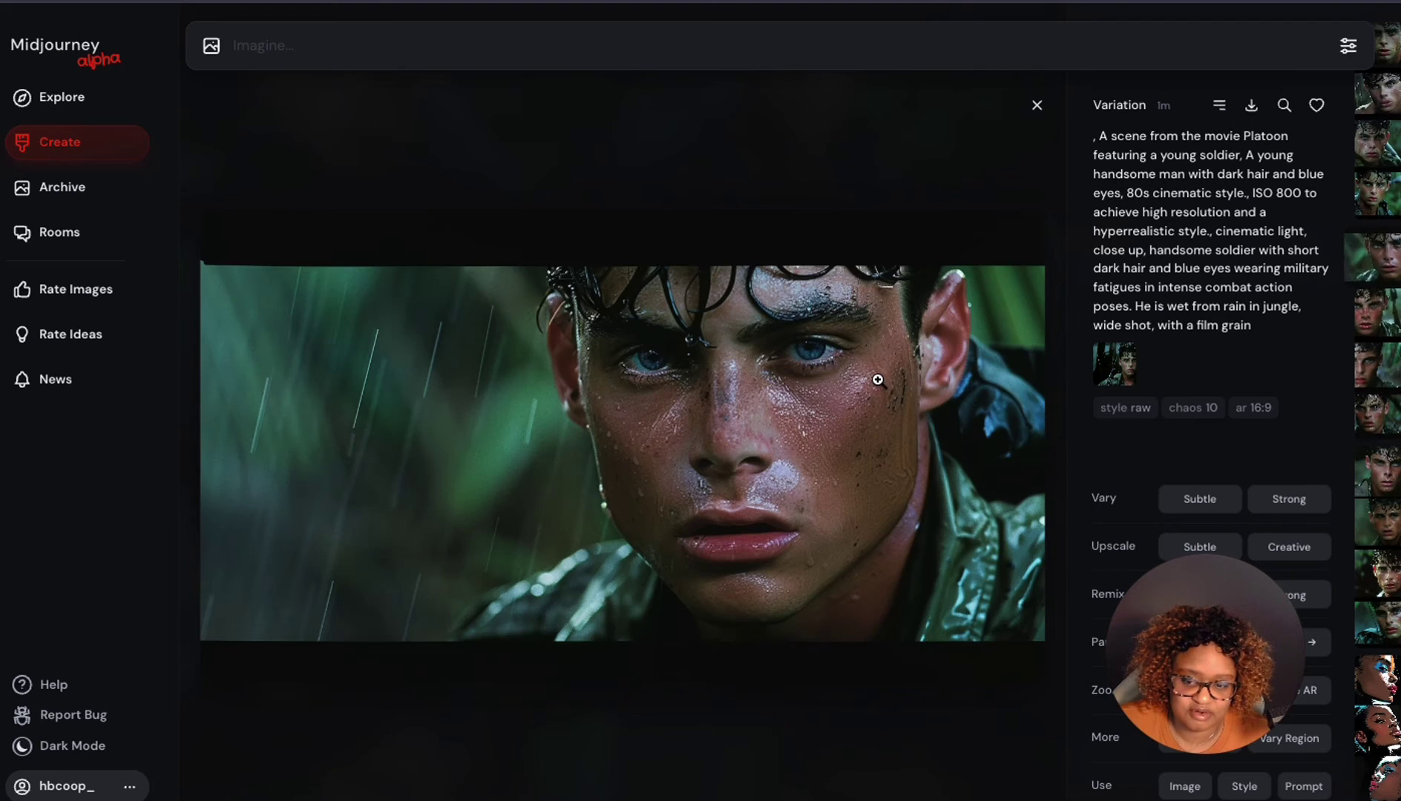
{"action": "key", "text": "Left"}
{"action": "key", "text": "Left"}
{"action": "key", "text": "Left"}
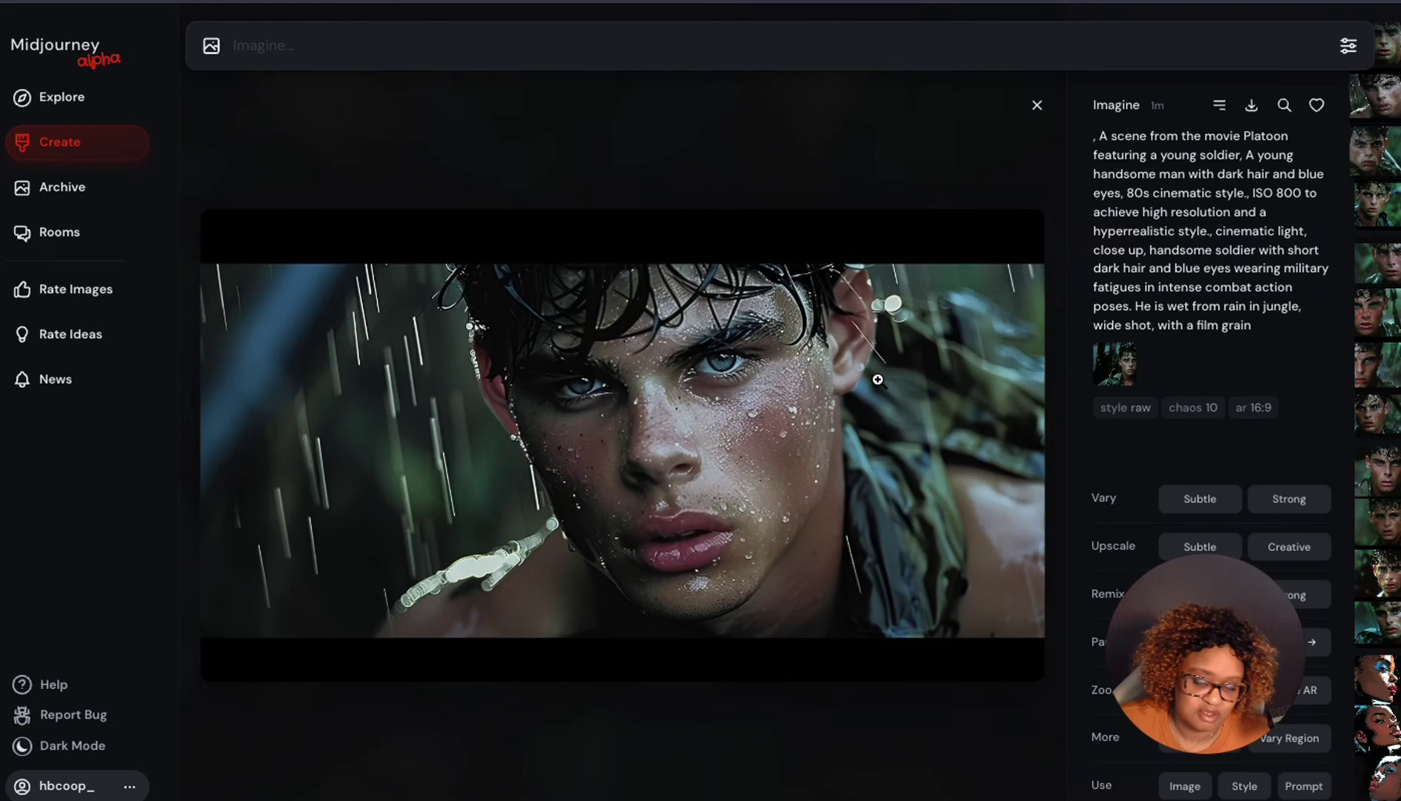
{"action": "key", "text": "Left"}
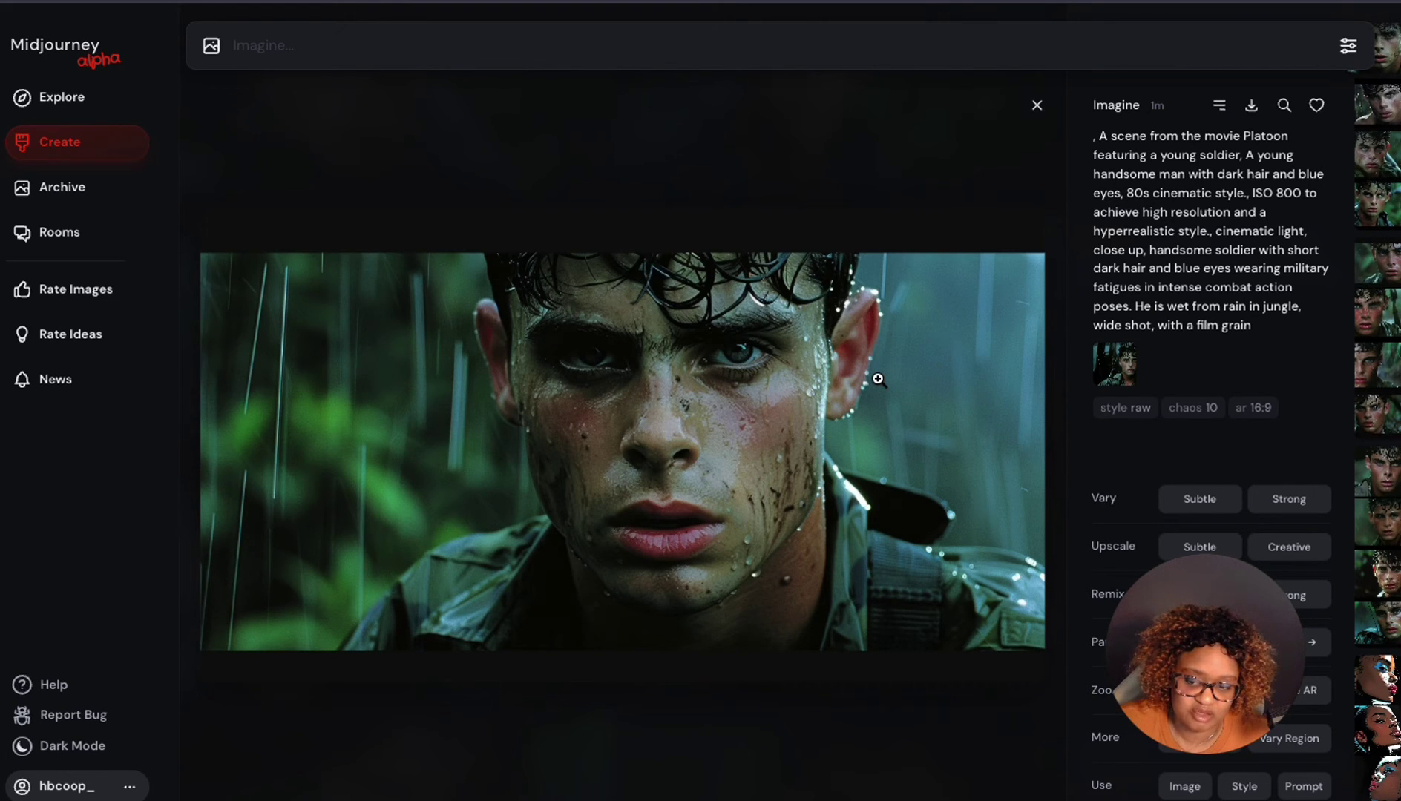
{"action": "left_click", "coordinate": [1039, 108]}
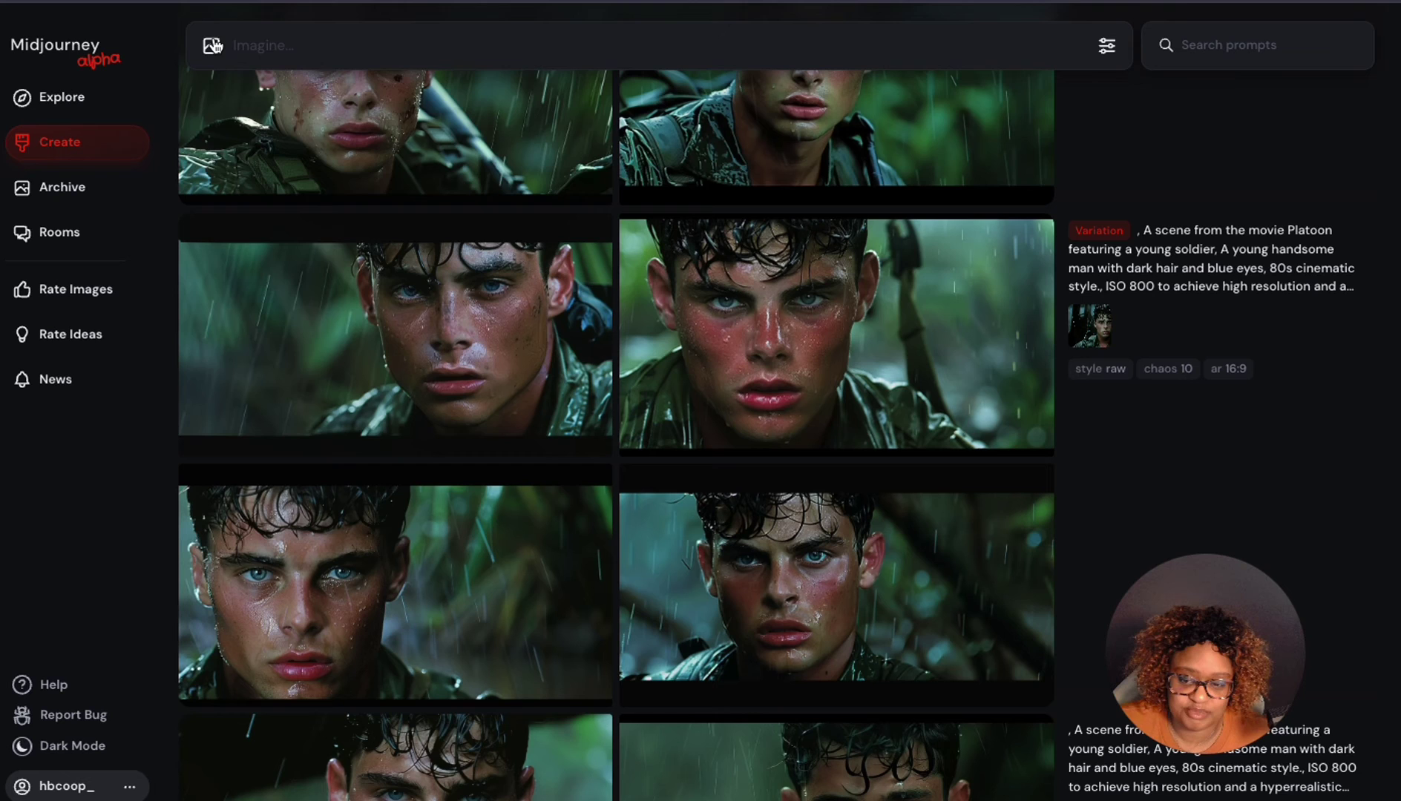
- Open the describe panel for the soldier reference image to list its Subject and Descriptor suggestions
{"action": "scroll", "coordinate": [505, 412], "scroll_direction": "down", "scroll_amount": 8}
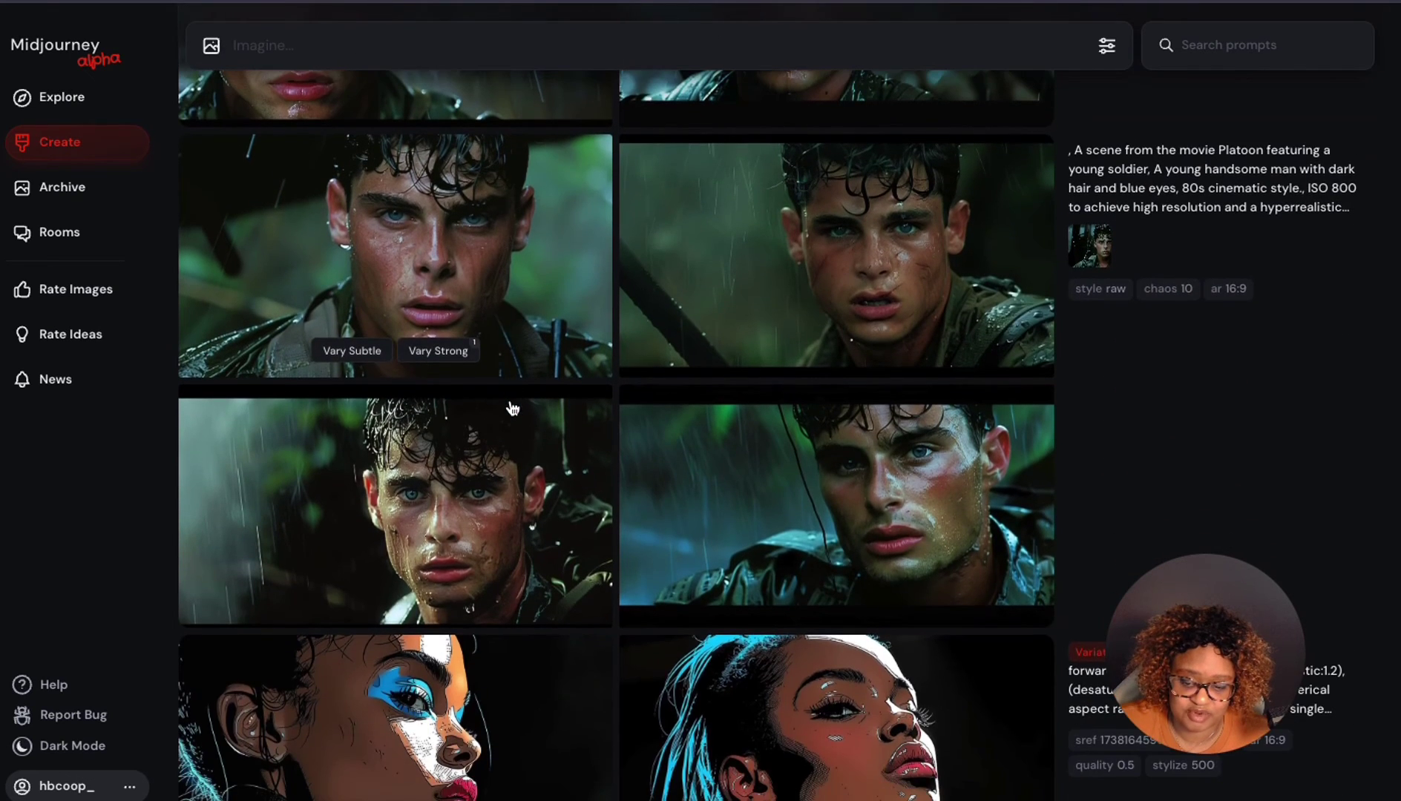
{"action": "scroll", "coordinate": [512, 408], "scroll_direction": "up", "scroll_amount": 4}
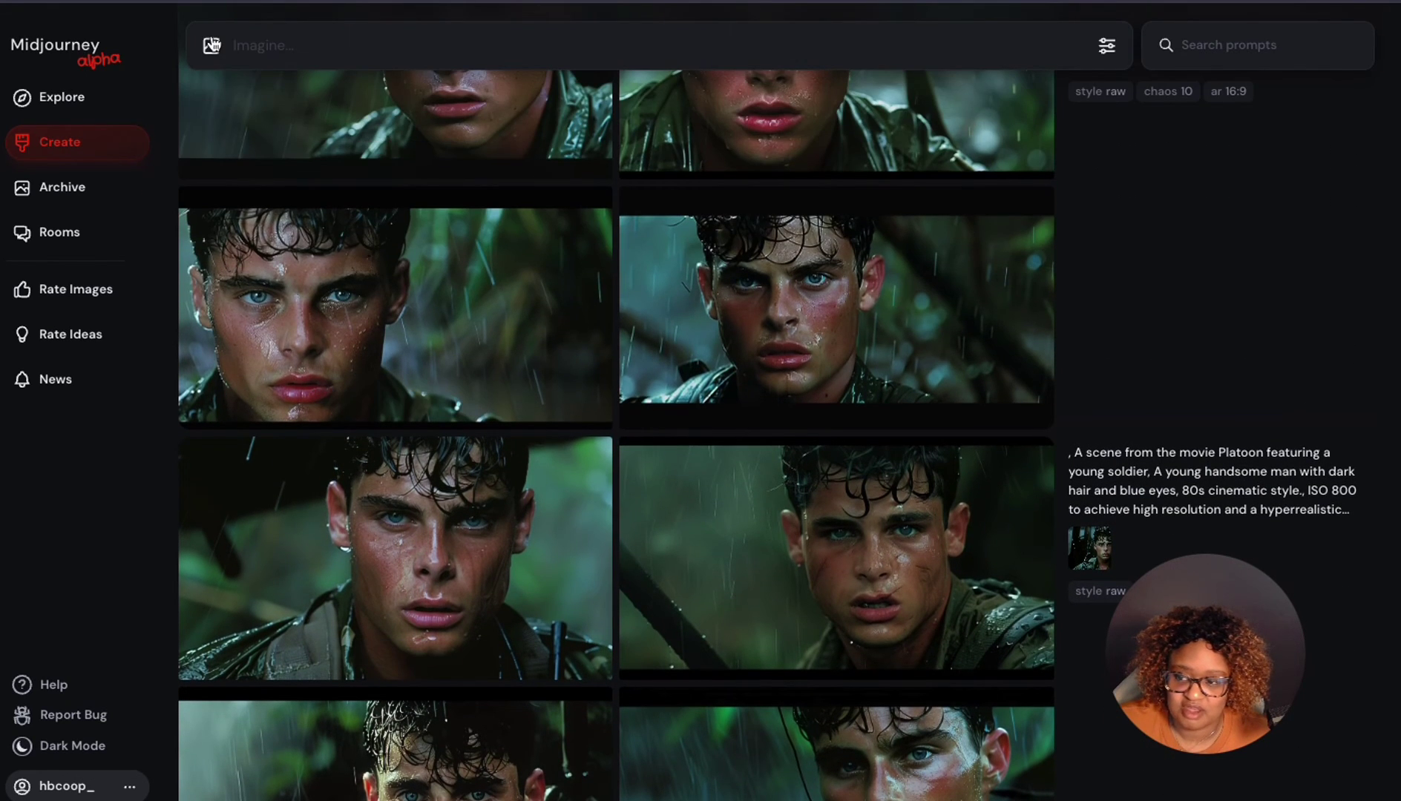
{"action": "left_click", "coordinate": [211, 45]}
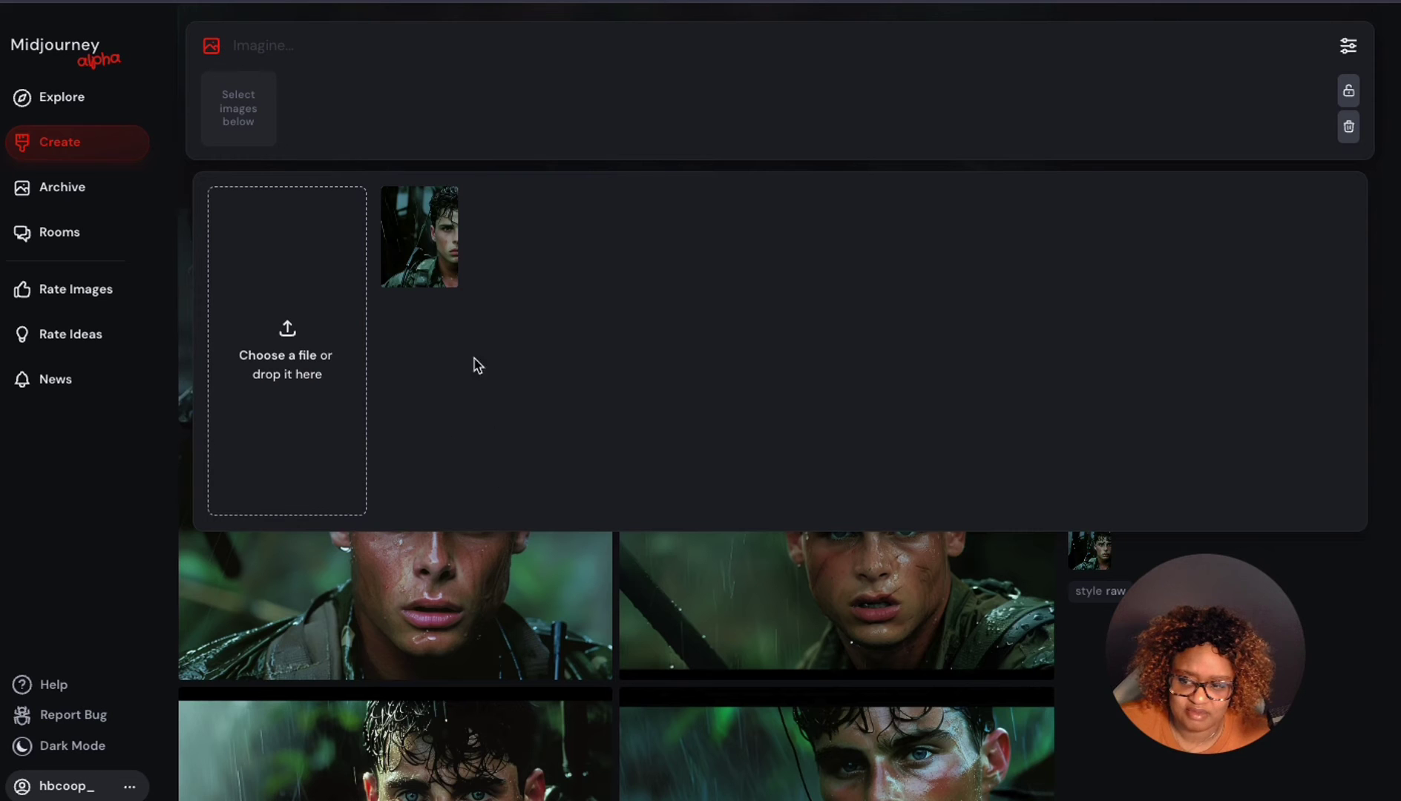
{"action": "mouse_move", "coordinate": [406, 282]}
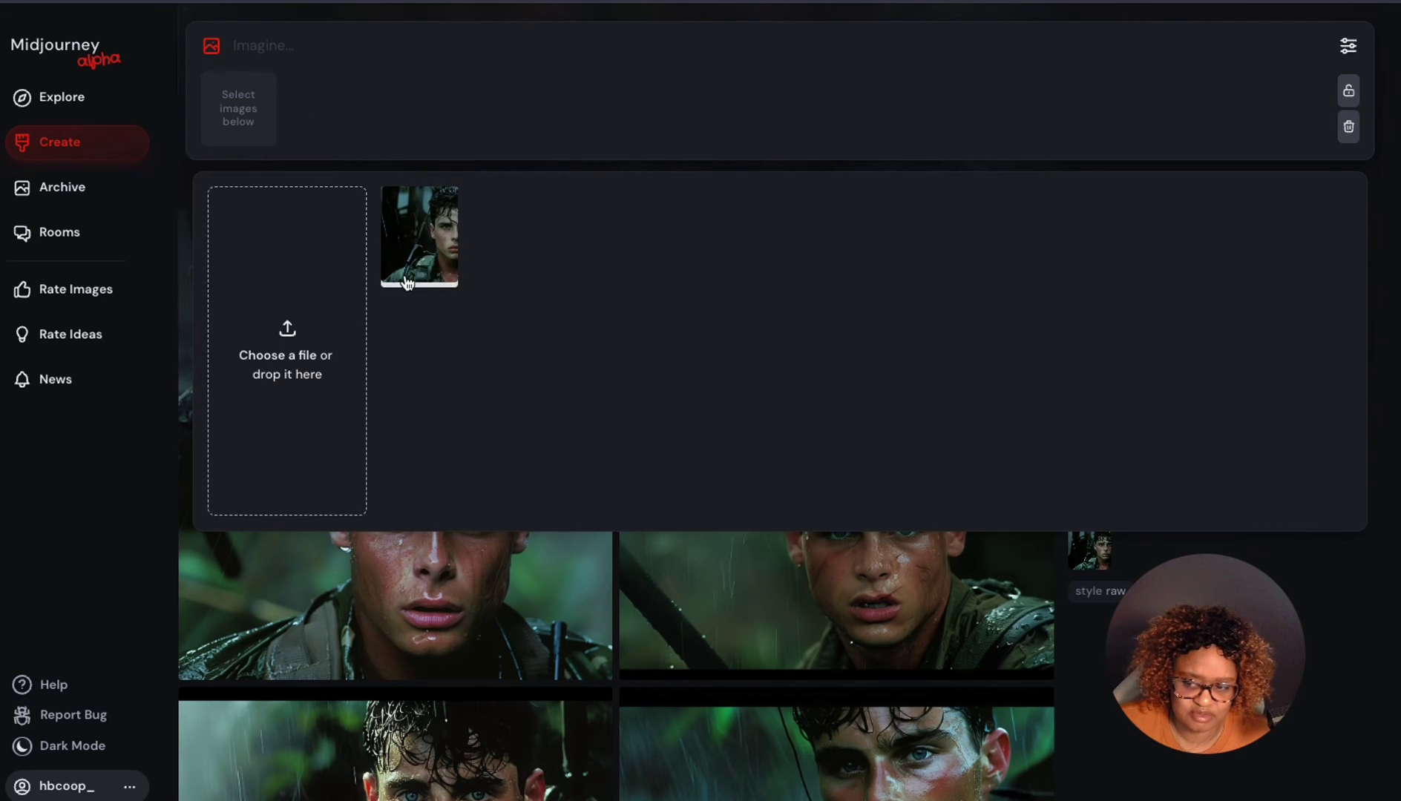
{"action": "left_click", "coordinate": [401, 273]}
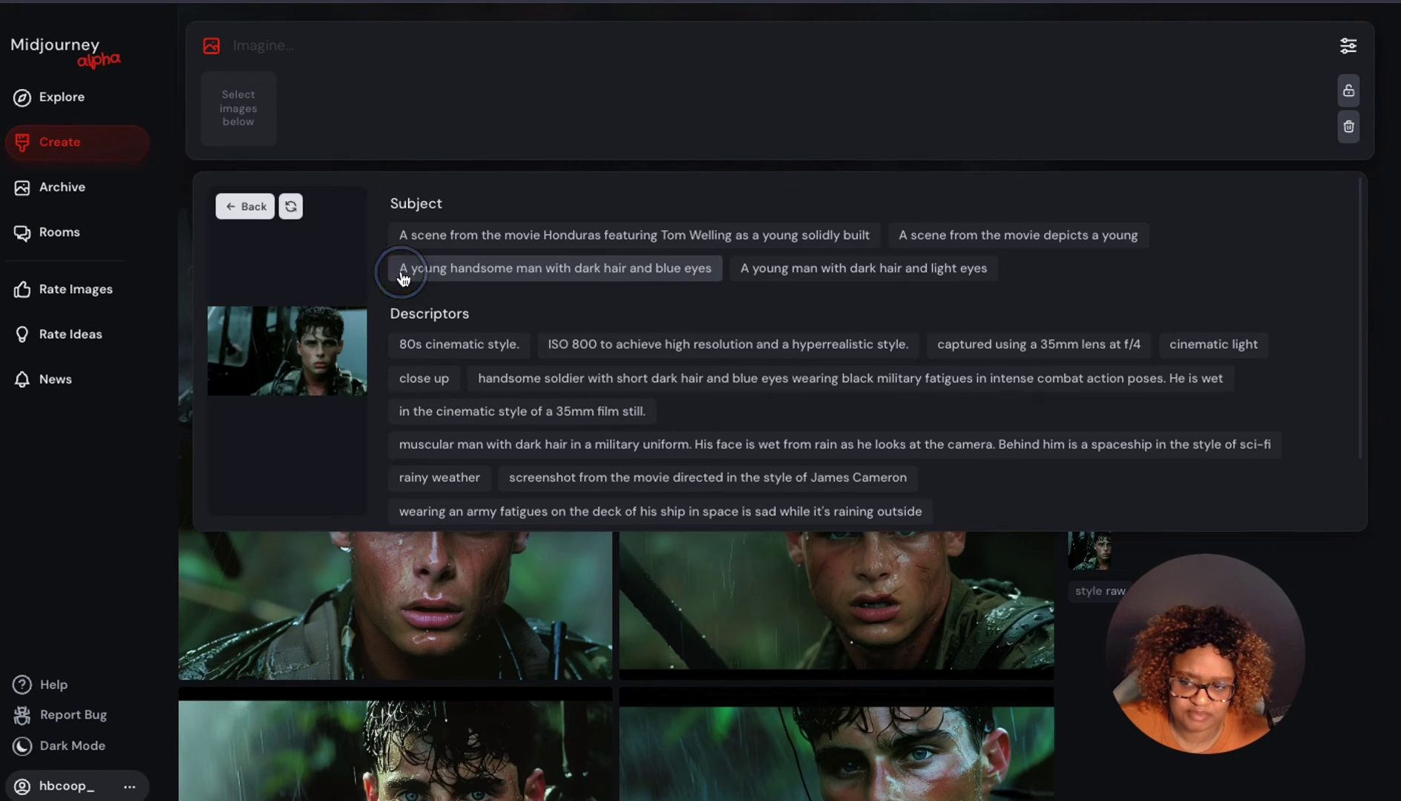
{"action": "scroll", "coordinate": [880, 357], "scroll_direction": "down", "scroll_amount": 1}
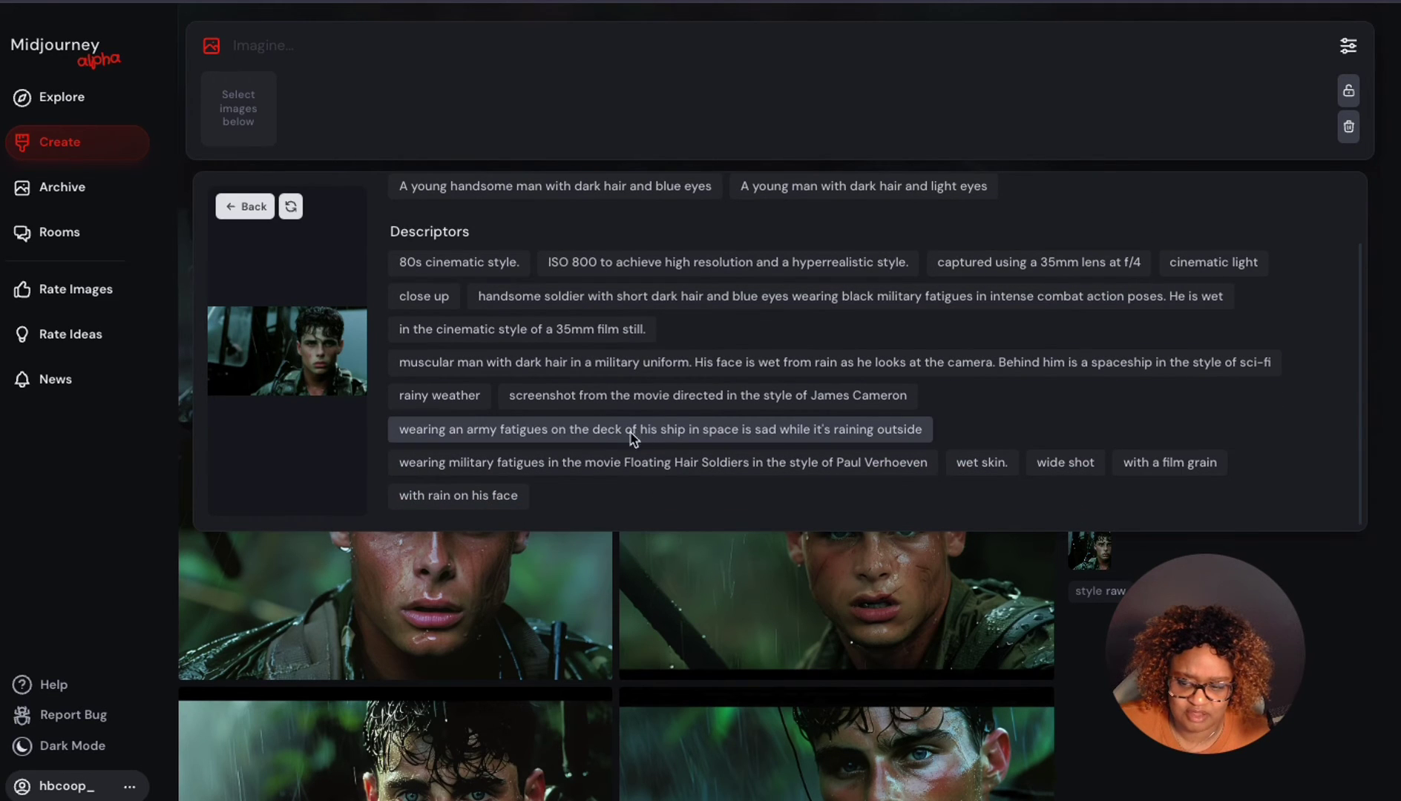
{"action": "scroll", "coordinate": [793, 248], "scroll_direction": "up", "scroll_amount": 1}
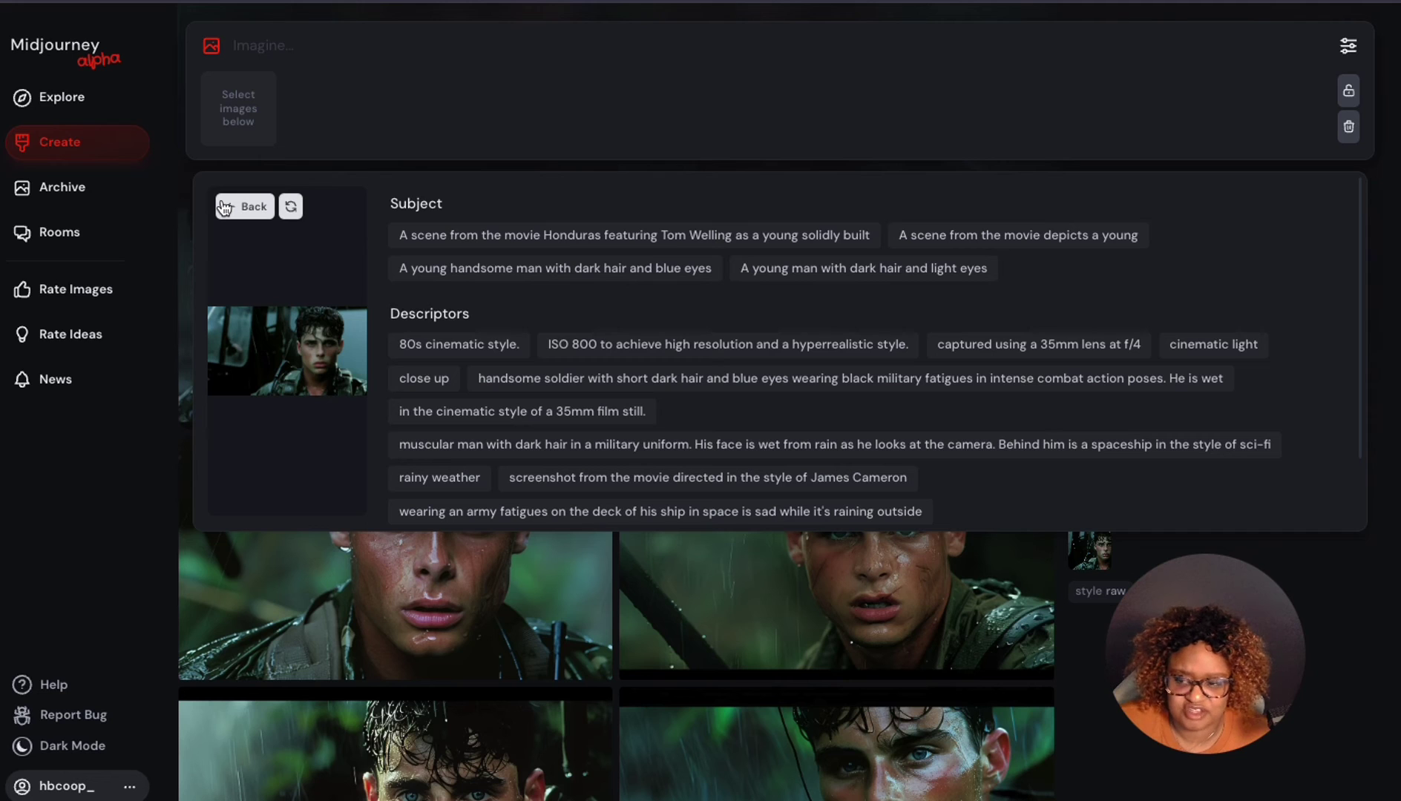
- Add the dark-hair subject plus muscular soldier, close up, 80s cinematic, ISO 800 and James Cameron descriptors
{"action": "left_click", "coordinate": [792, 270]}
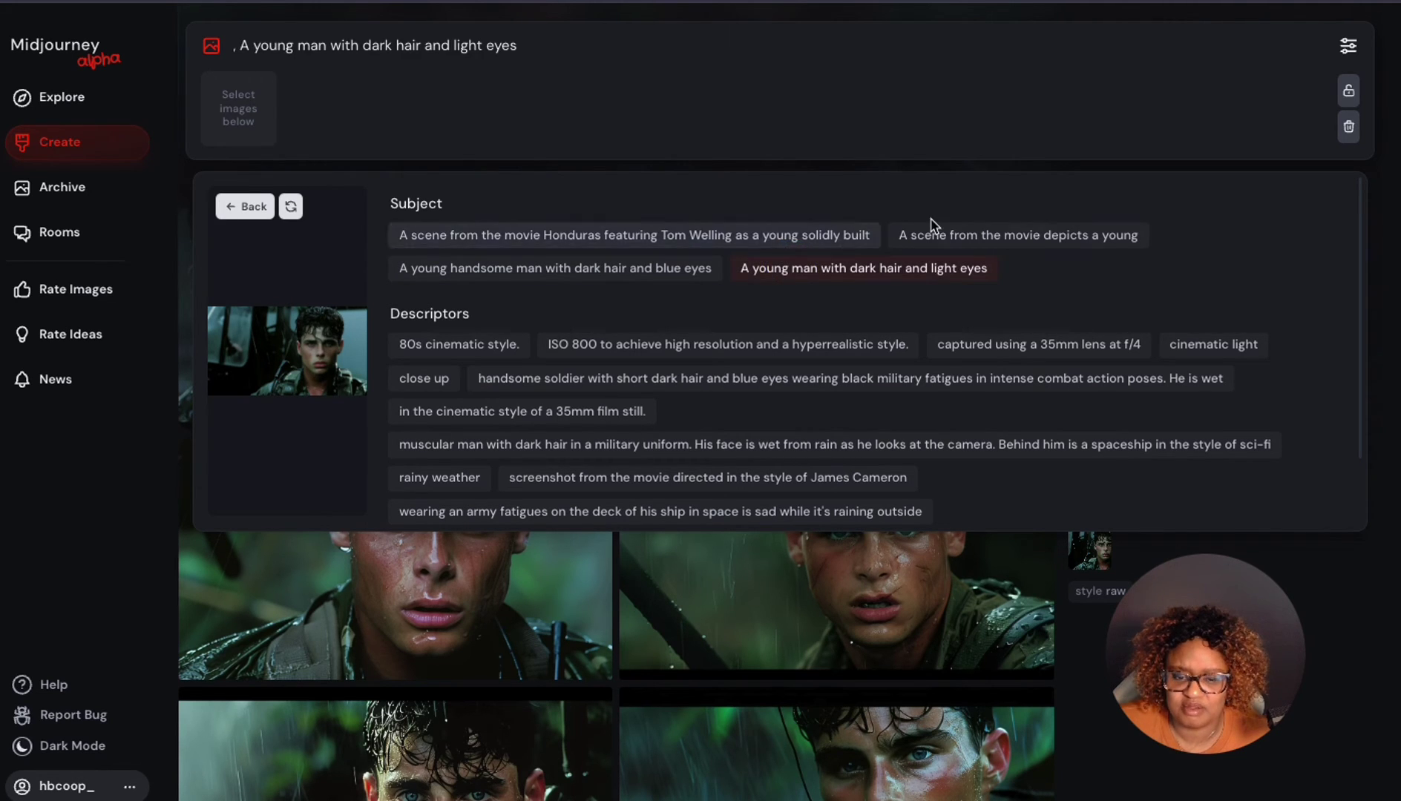
{"action": "scroll", "coordinate": [710, 390], "scroll_direction": "down", "scroll_amount": 1}
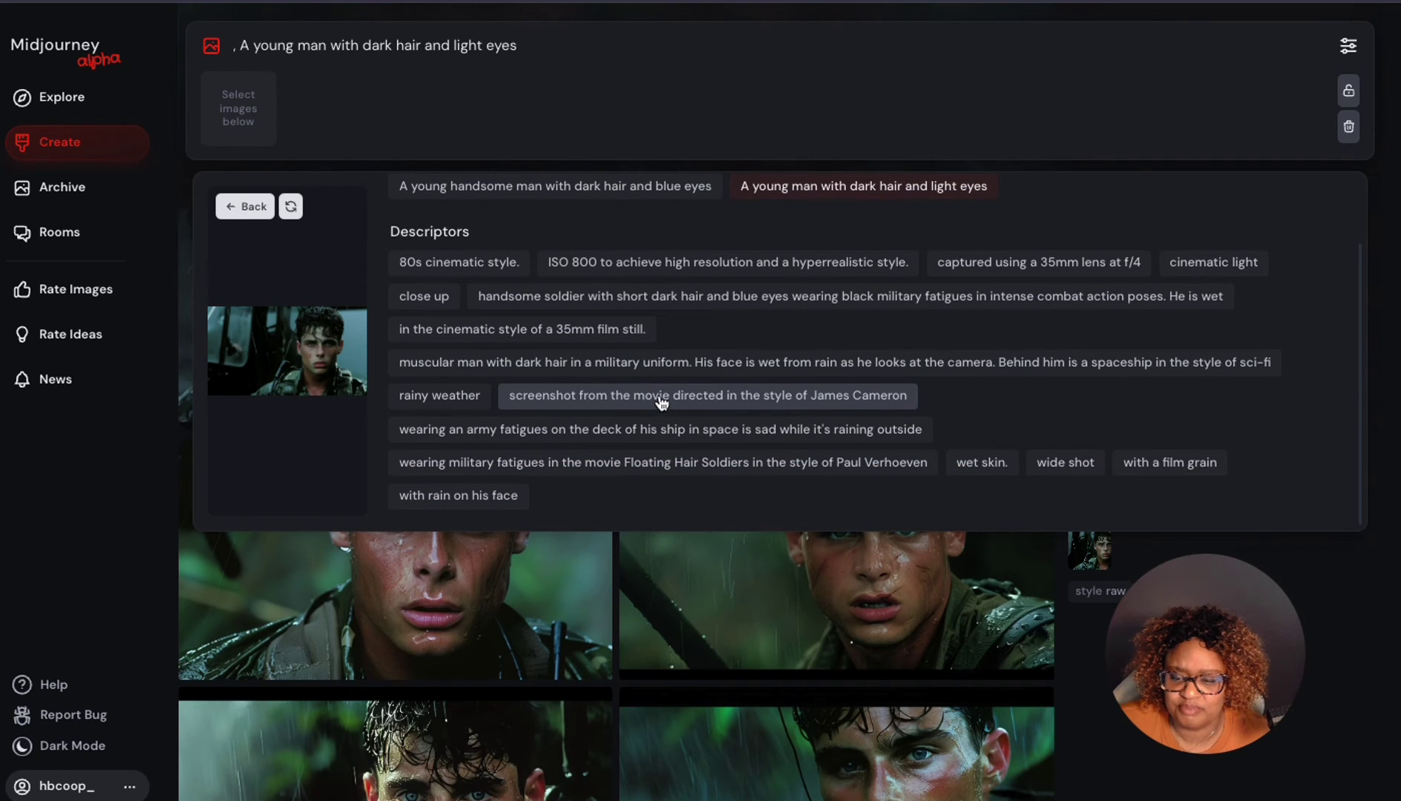
{"action": "left_click", "coordinate": [642, 362]}
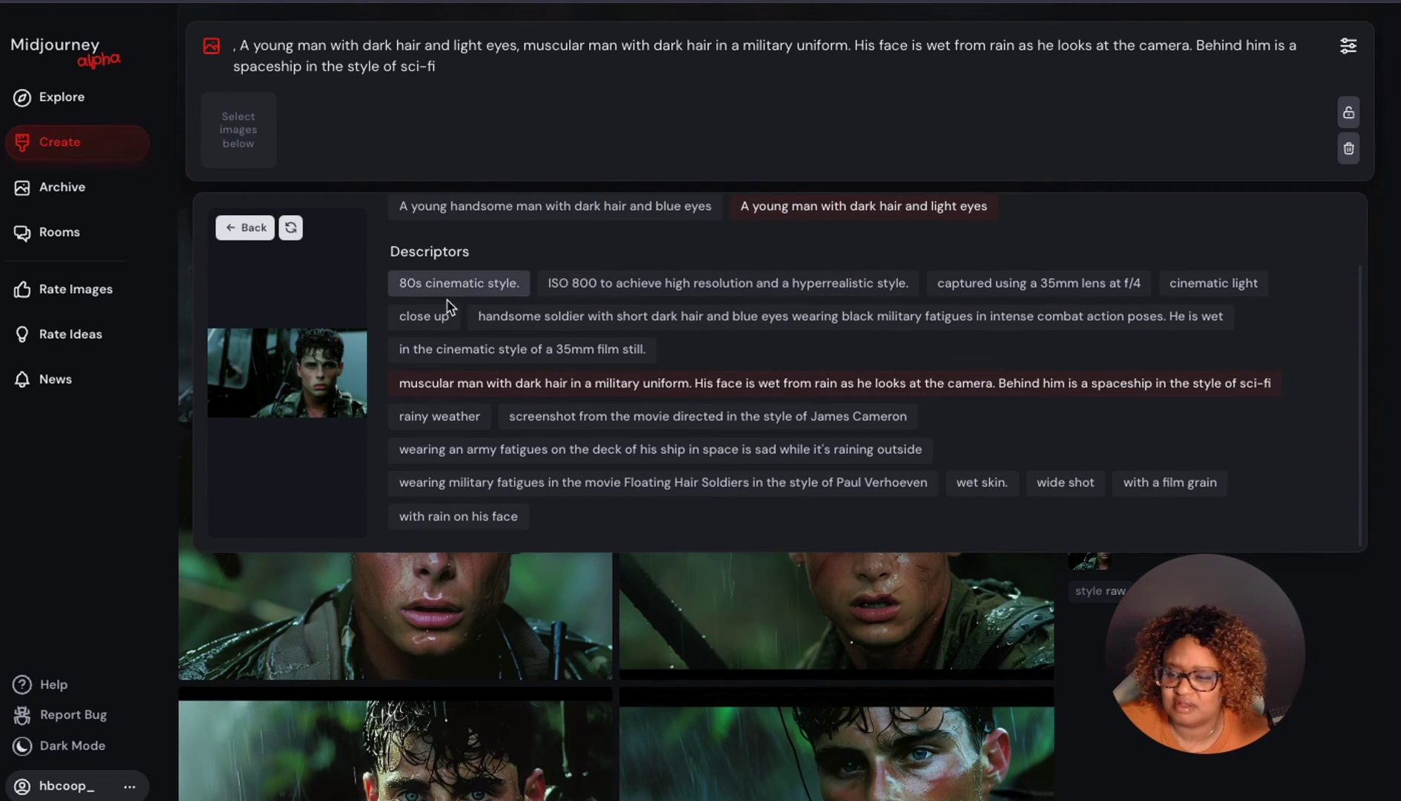
{"action": "left_click", "coordinate": [425, 317]}
{"action": "left_click", "coordinate": [460, 283]}
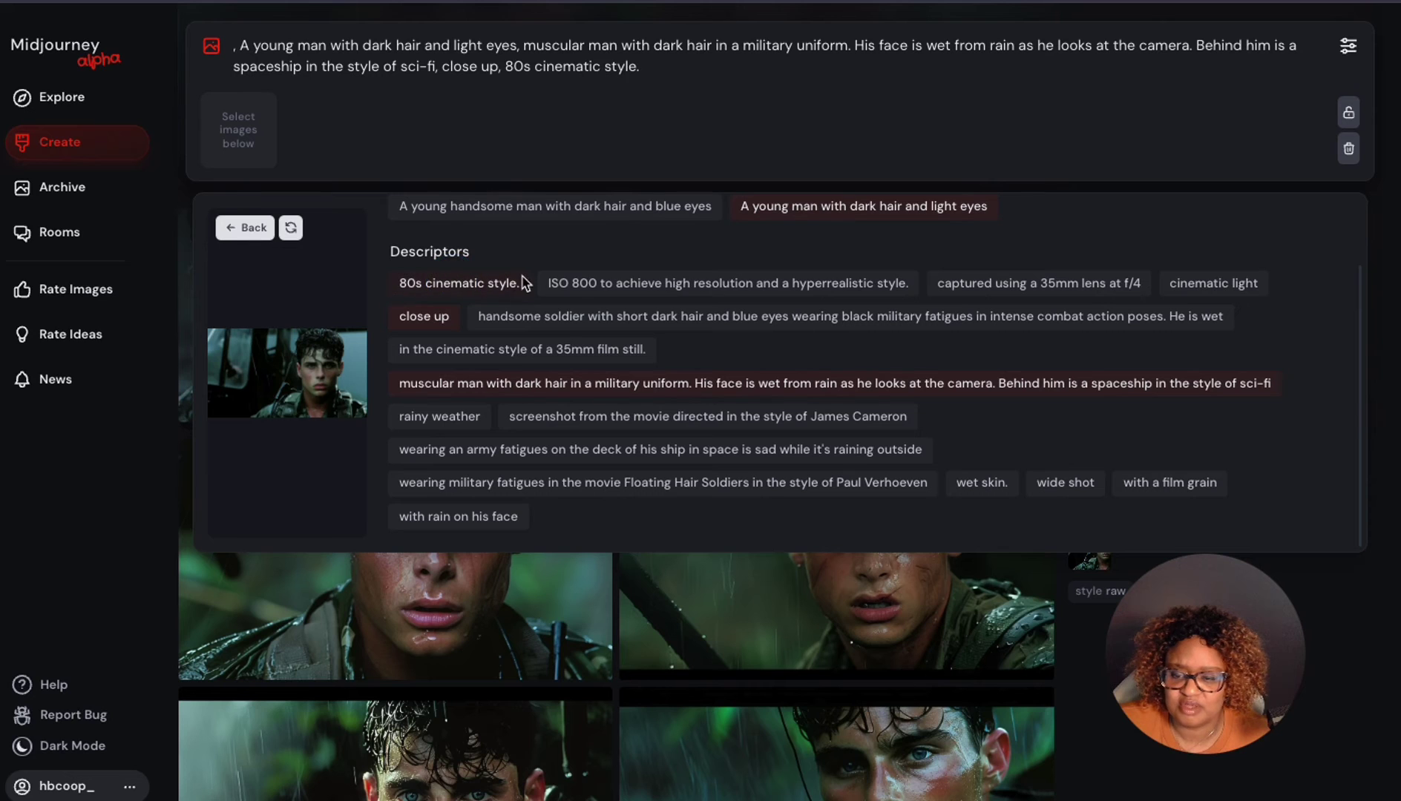
{"action": "left_click", "coordinate": [700, 283]}
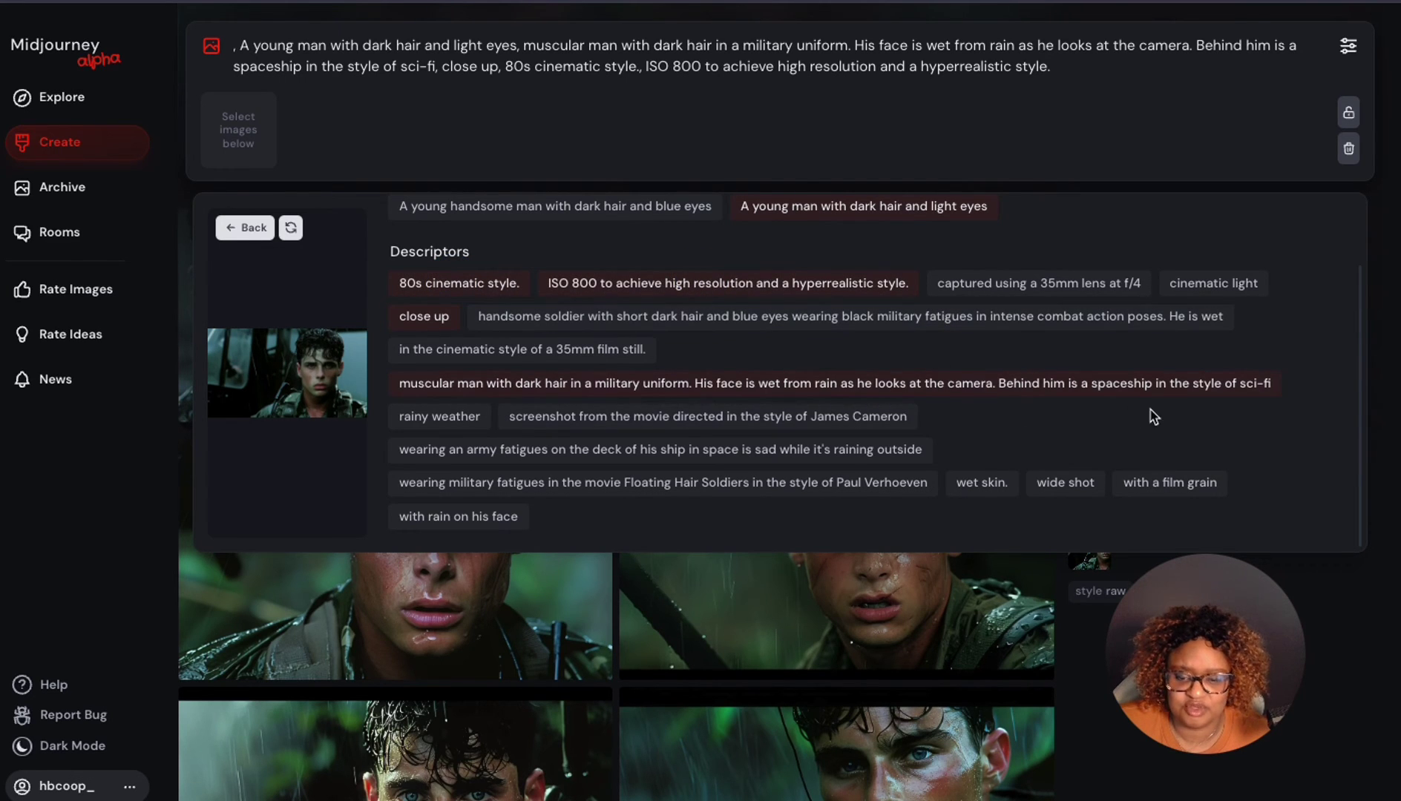
{"action": "left_click", "coordinate": [696, 420]}
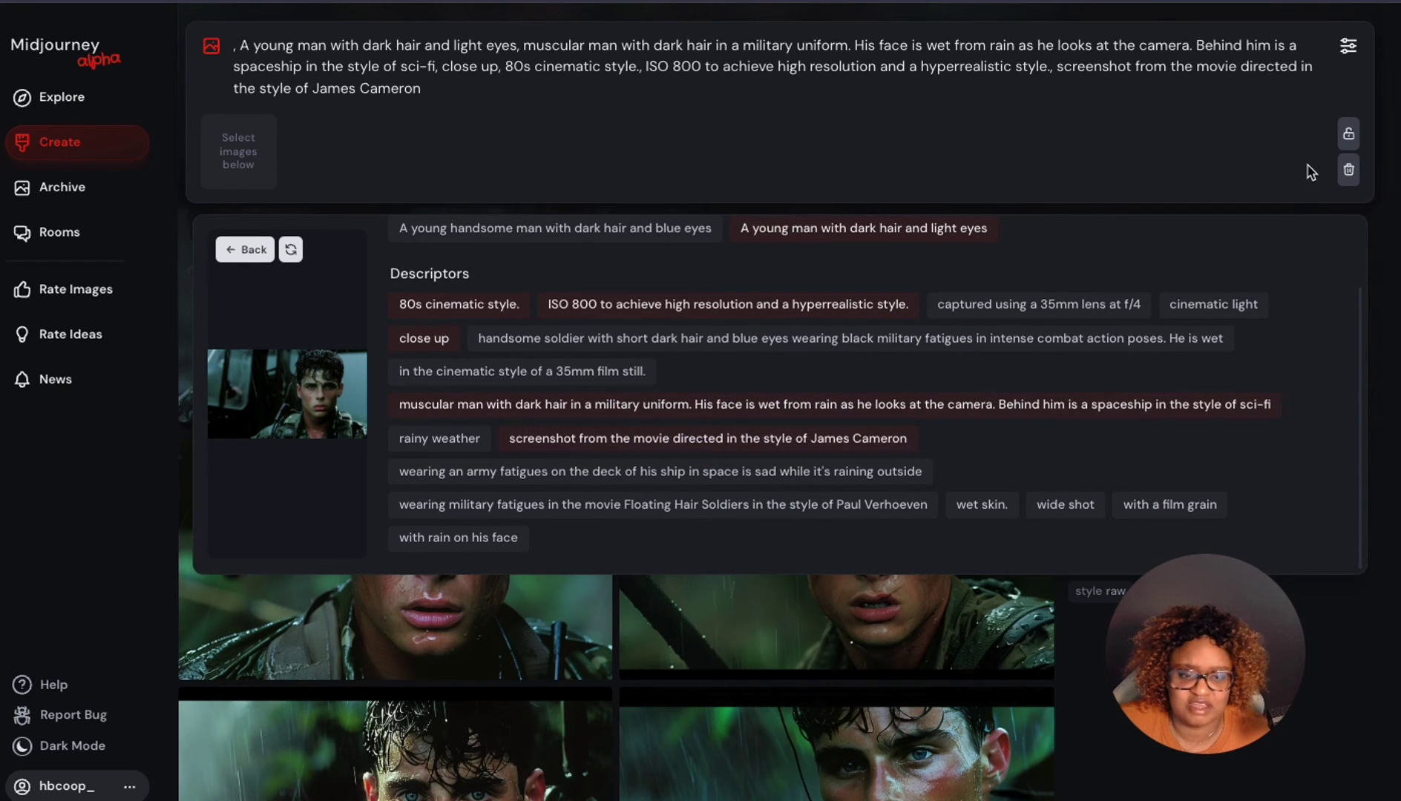
{"action": "left_click", "coordinate": [613, 119]}
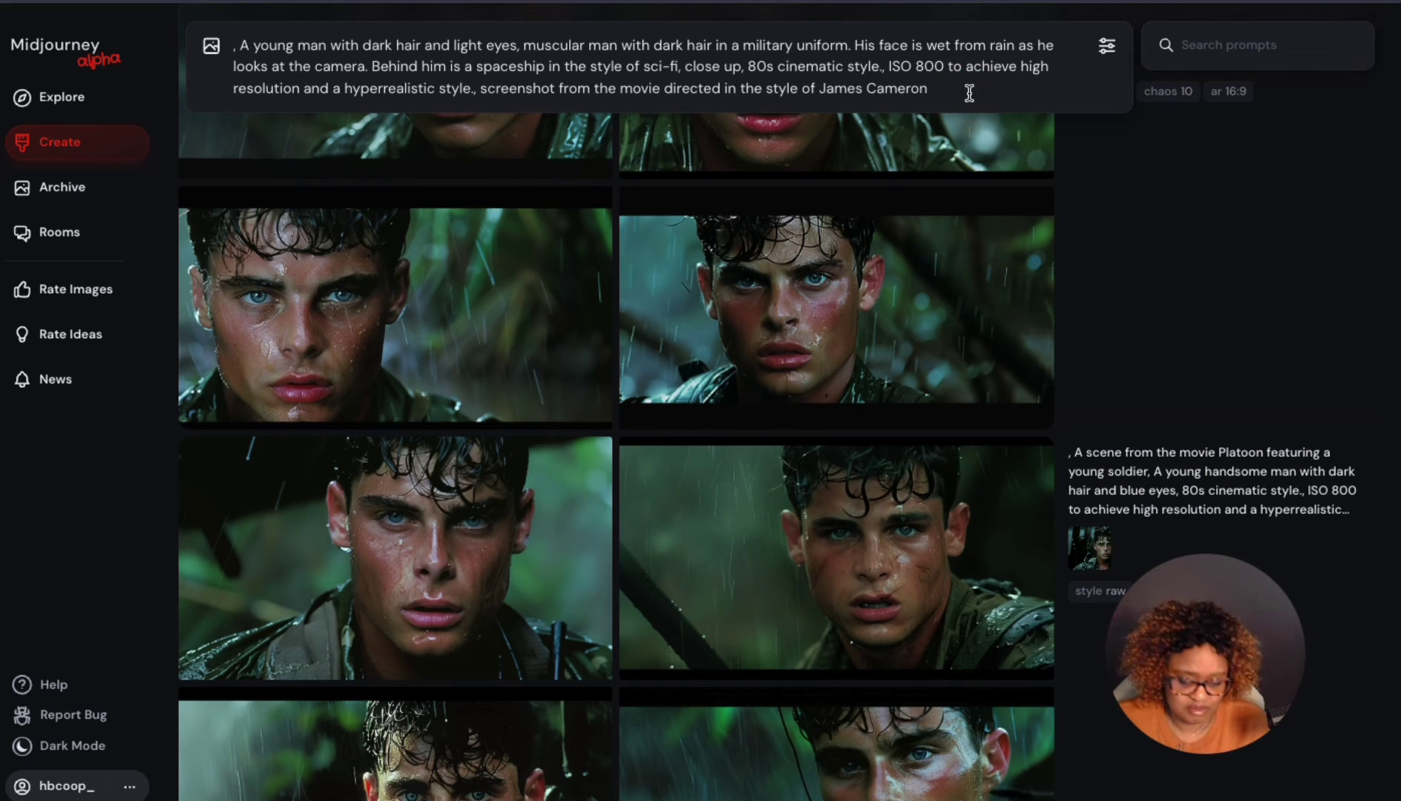
- Submit the combined prompt to render four rain-soaked young soldier close-ups
{"action": "key", "text": "Return"}
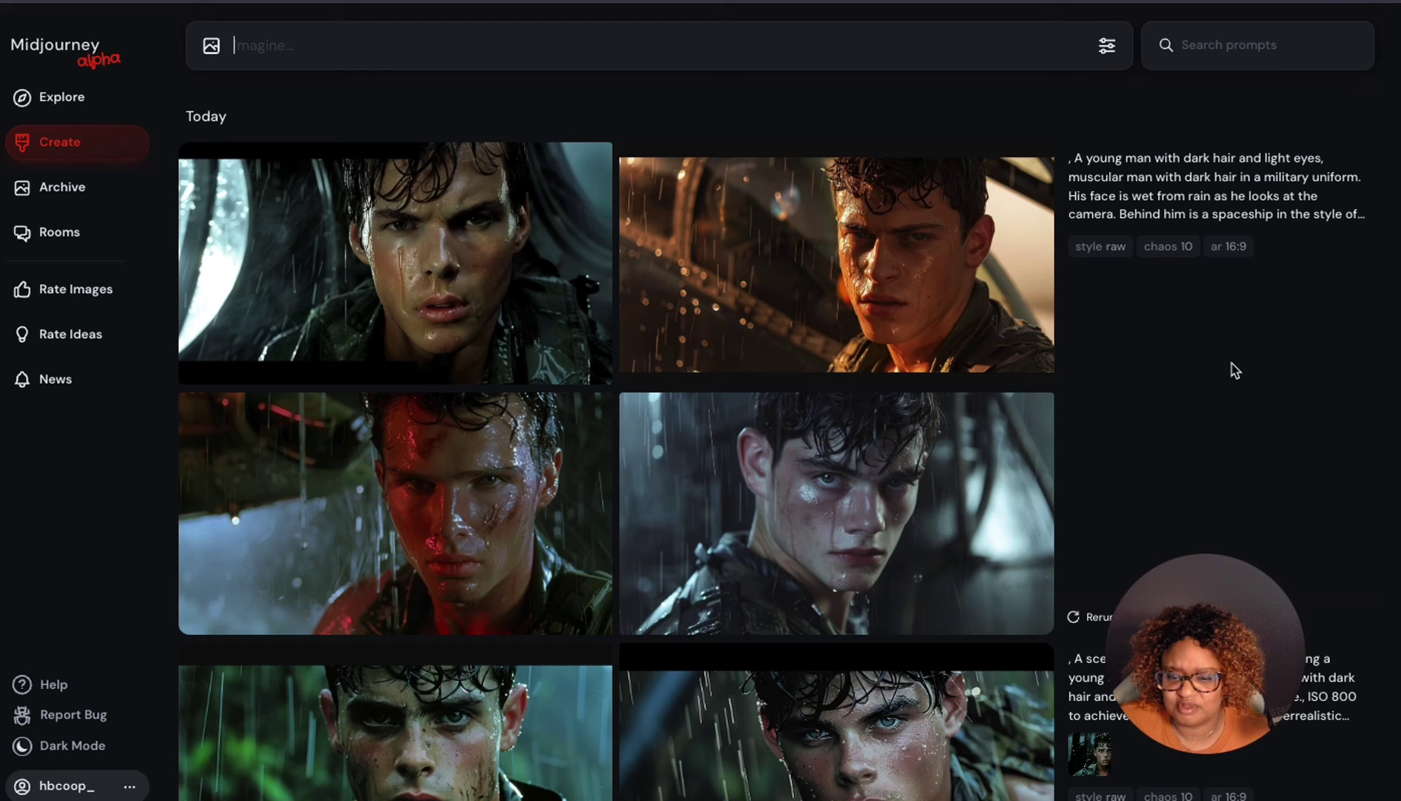
- Browse the new soldier portraits full size, then switch to Discord's #describe channel
{"action": "left_click", "coordinate": [954, 490]}
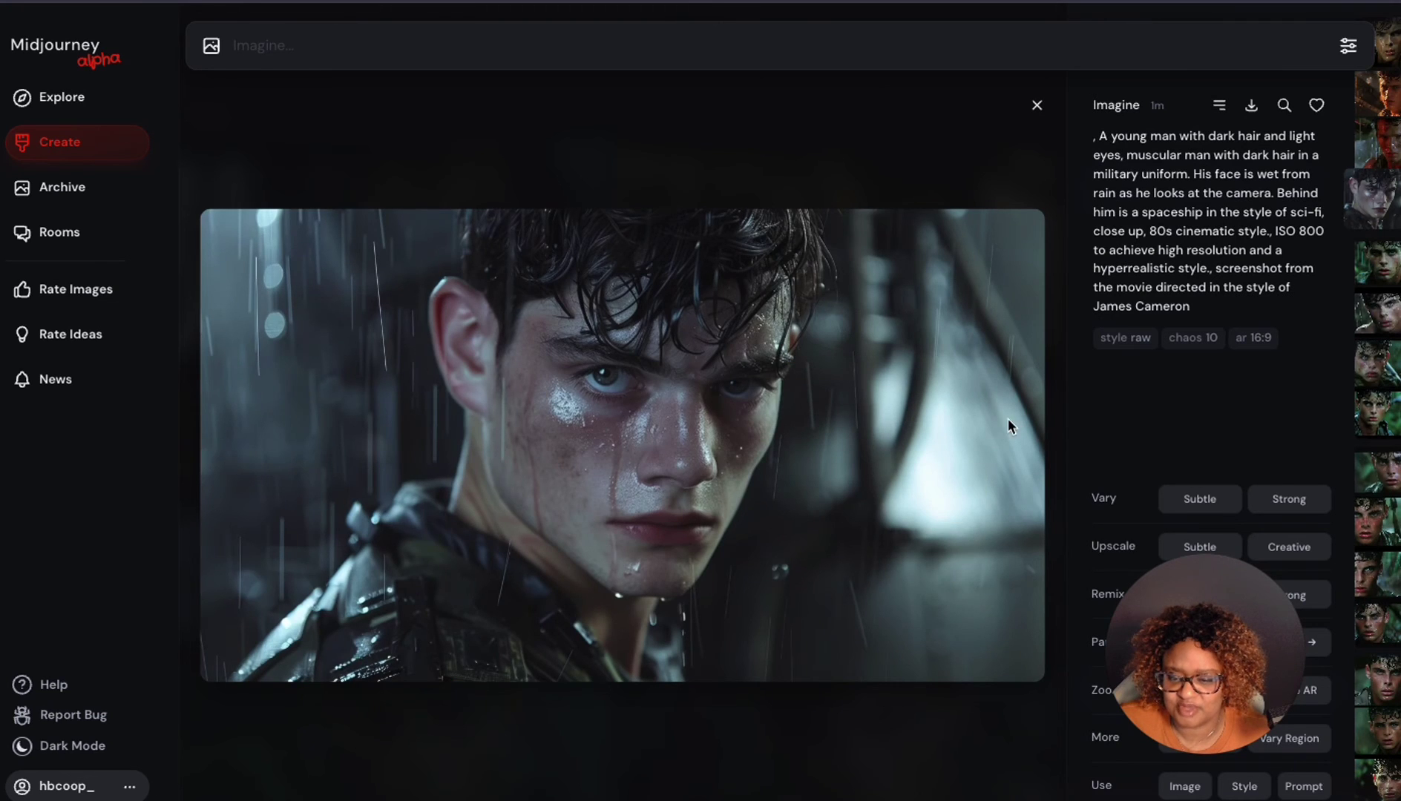
{"action": "key", "text": "Left"}
{"action": "key", "text": "Left"}
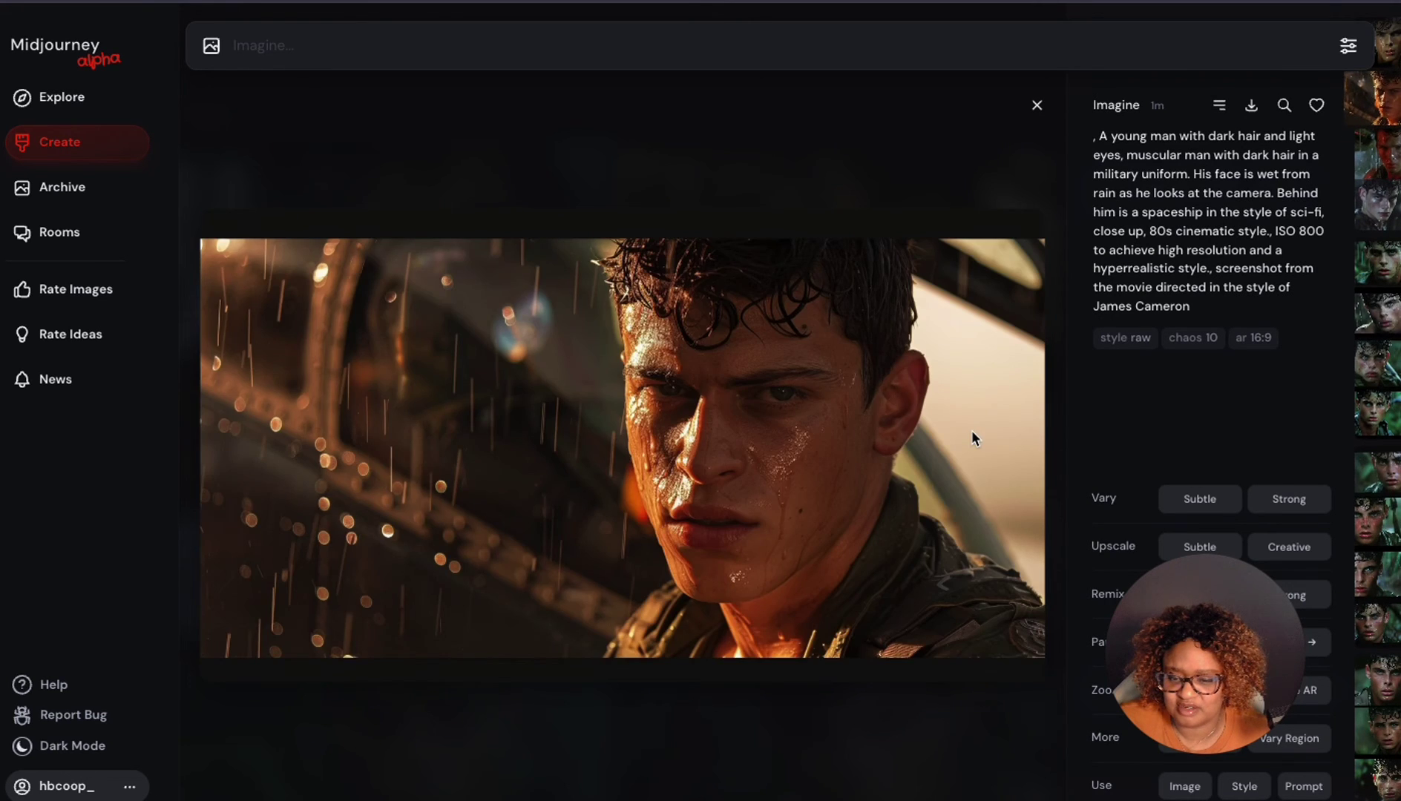
{"action": "key", "text": "Left"}
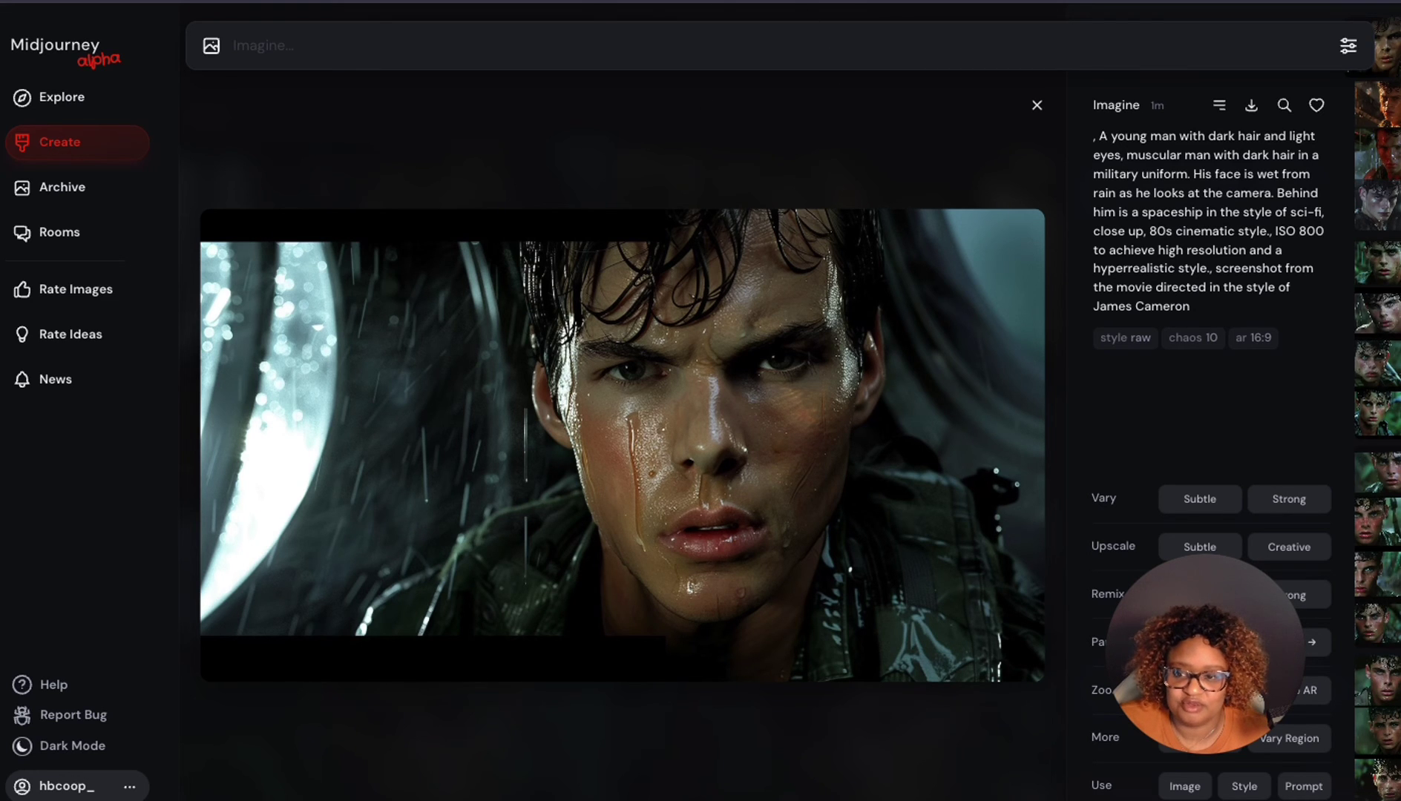
{"action": "key", "text": "super+Tab"}
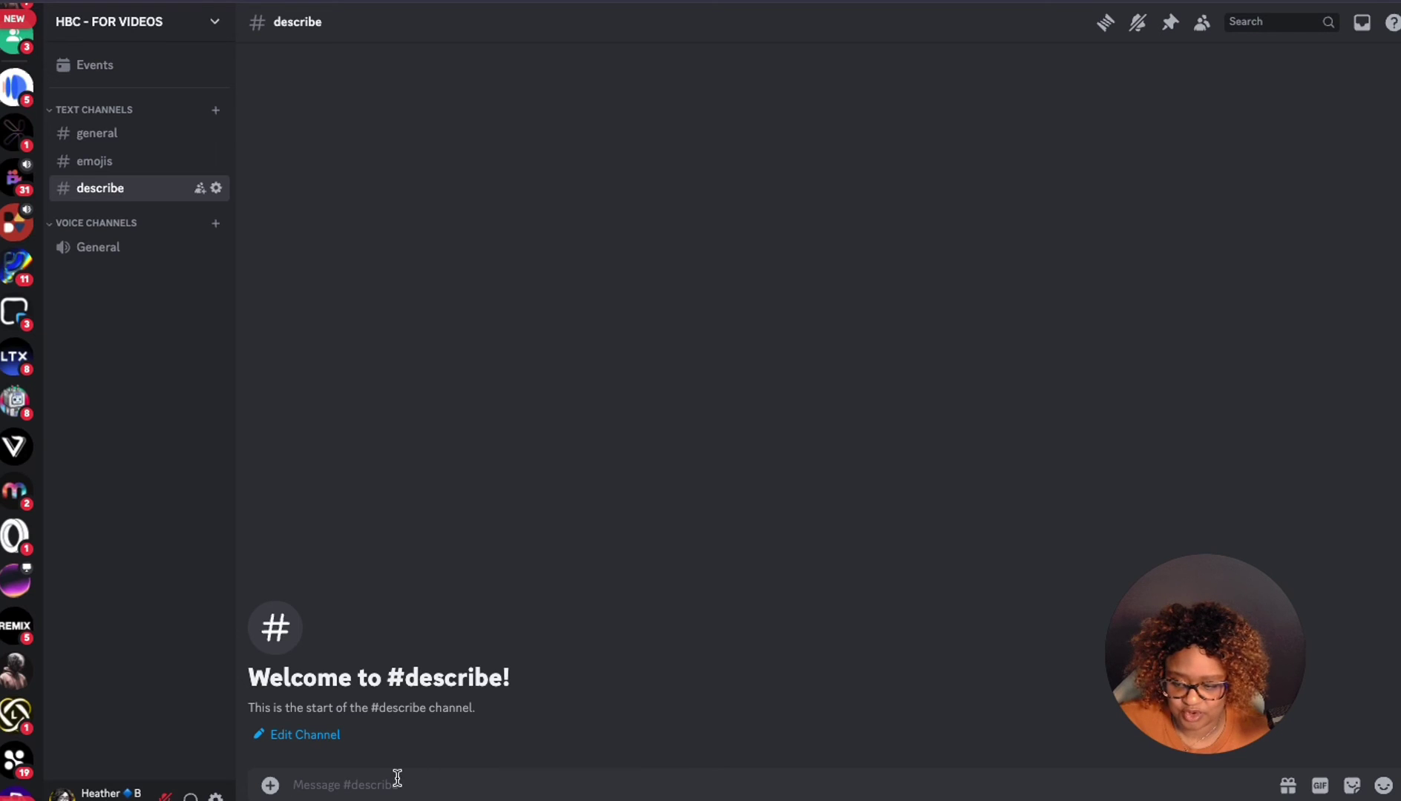
- Start the Midjourney /describe command in the #describe message box
{"action": "left_click", "coordinate": [272, 786]}
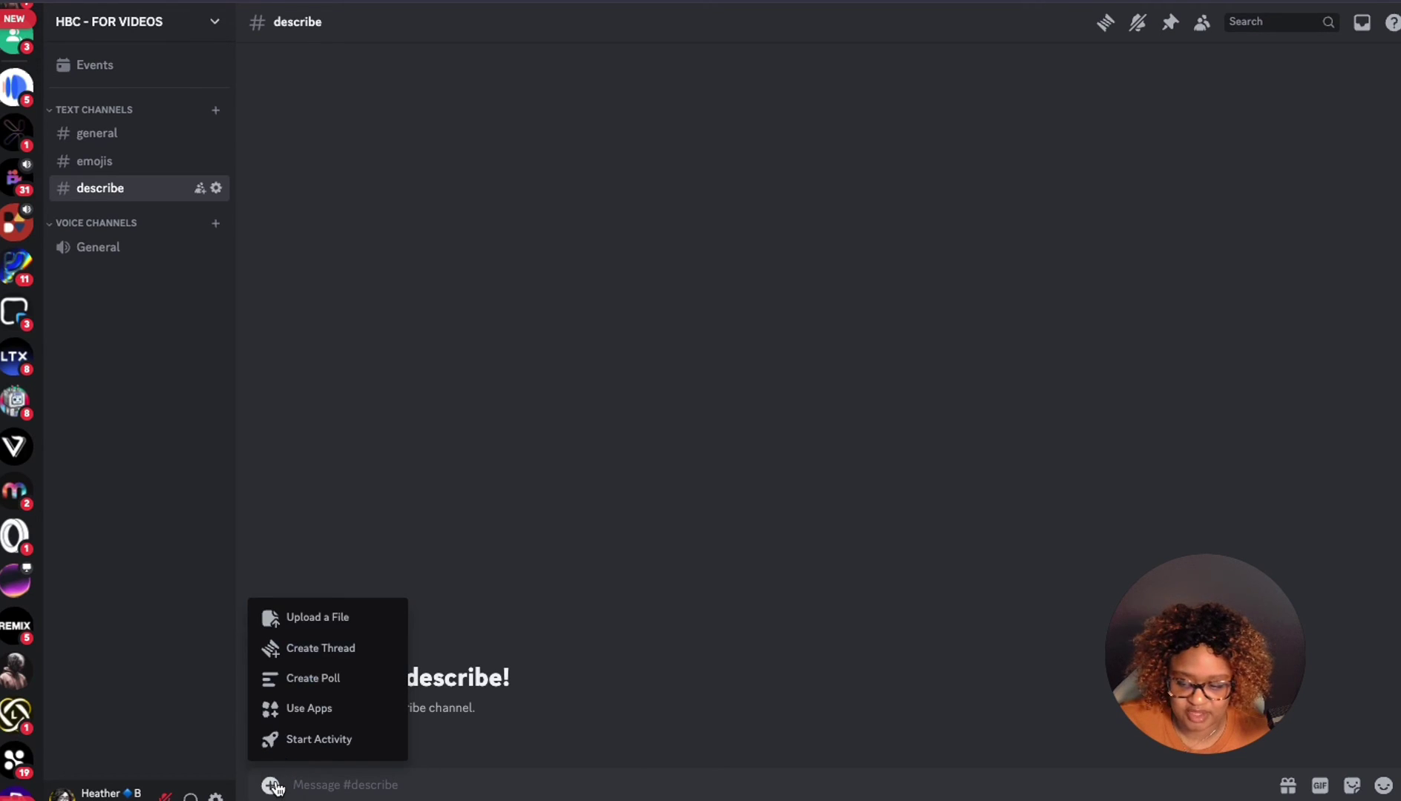
{"action": "left_click", "coordinate": [359, 784]}
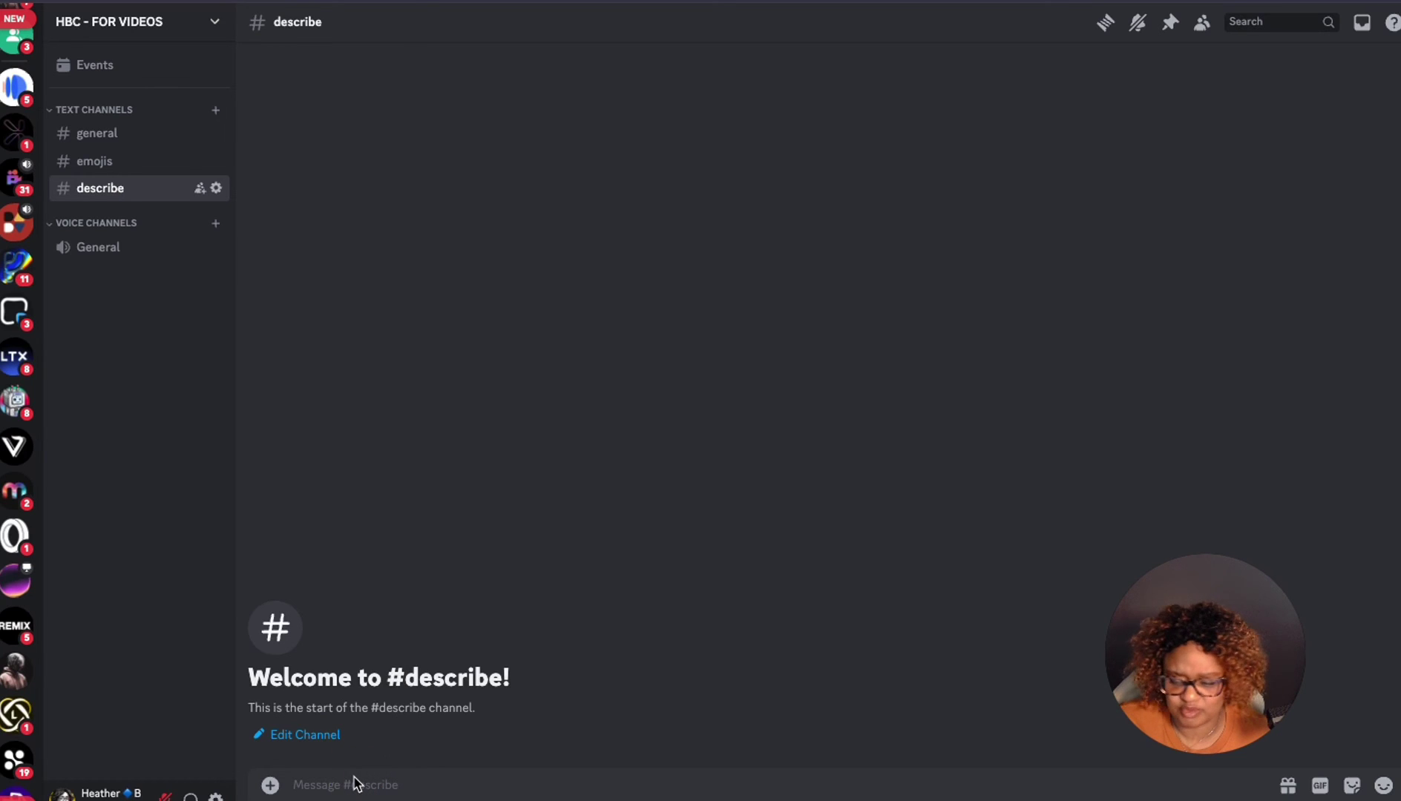
{"action": "left_click", "coordinate": [329, 785]}
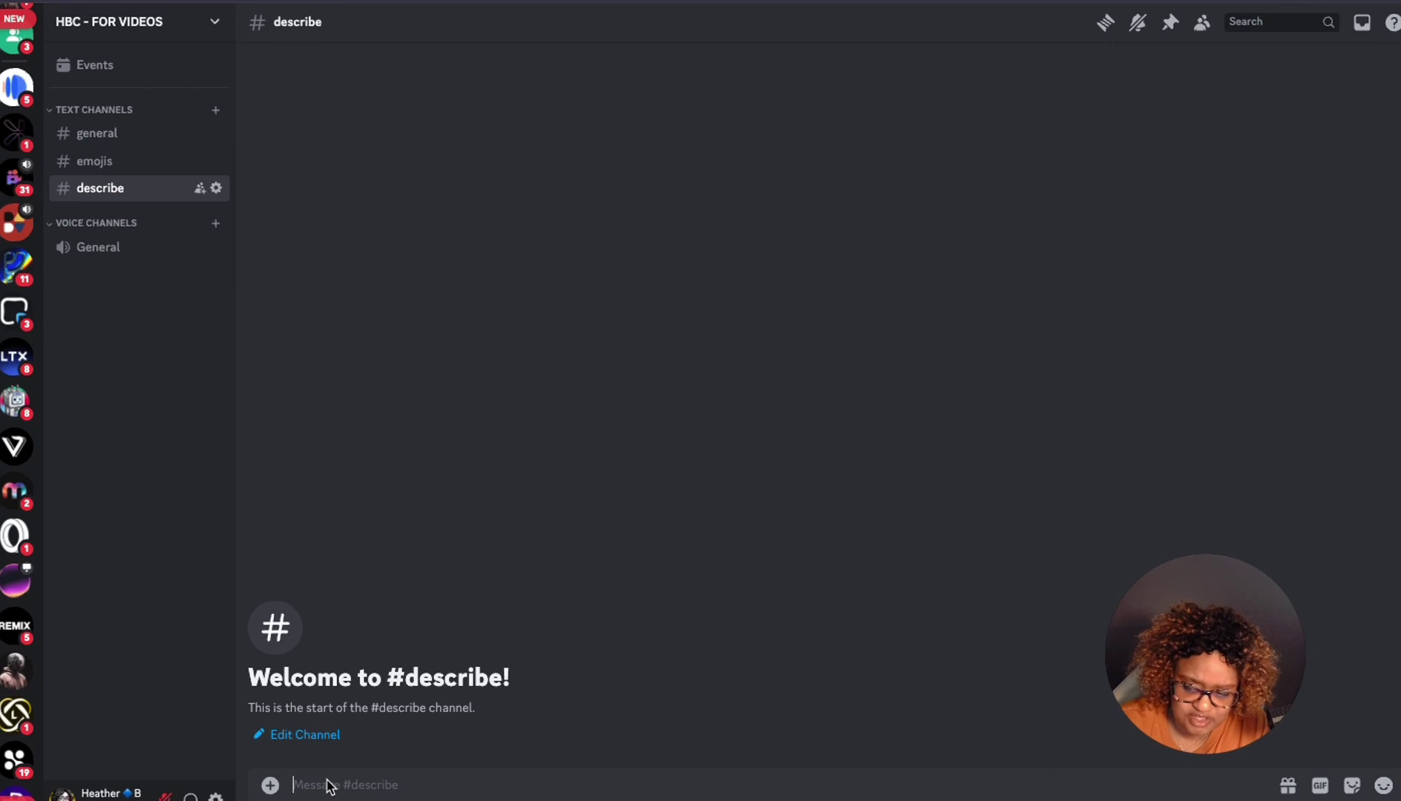
{"action": "type", "text": "/describe"}
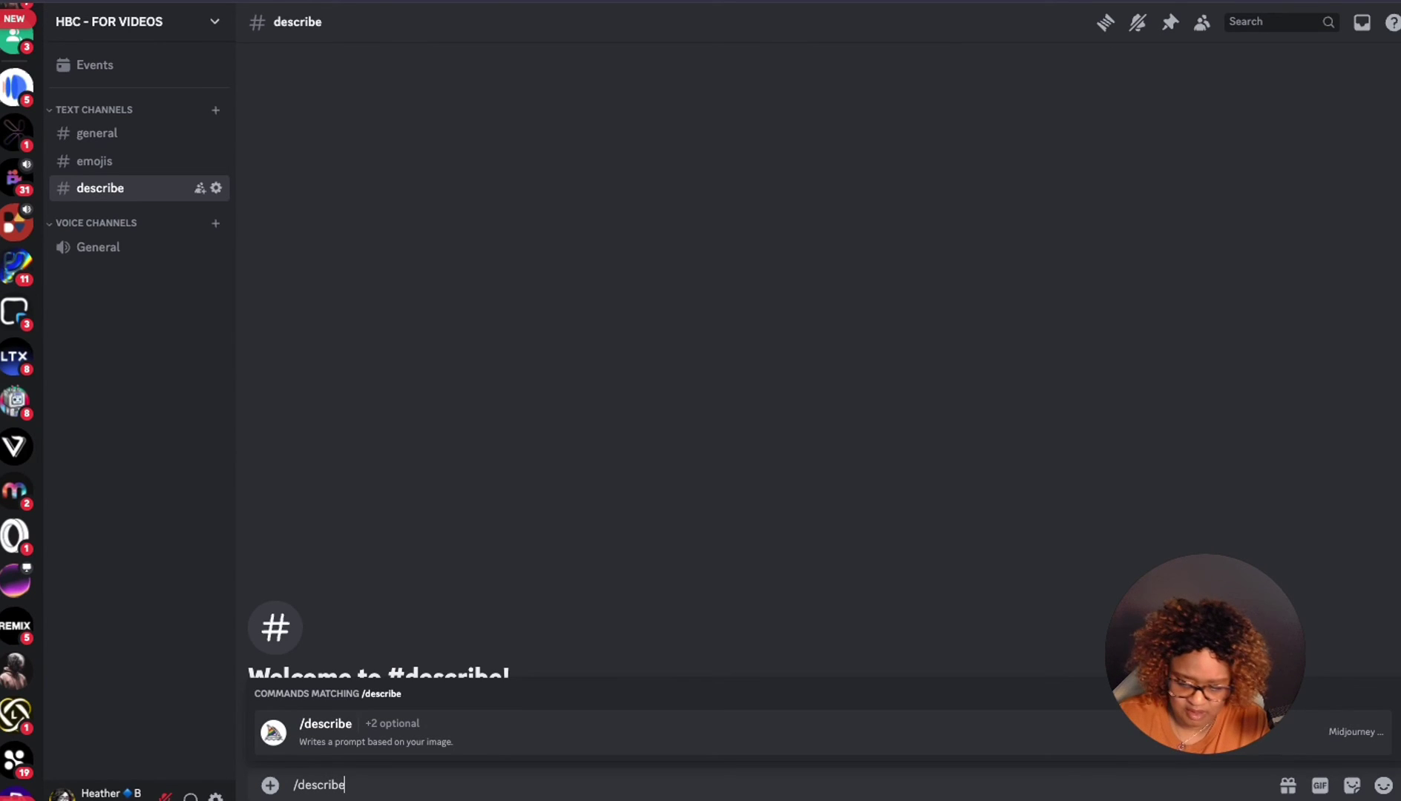
{"action": "key", "text": "Return"}
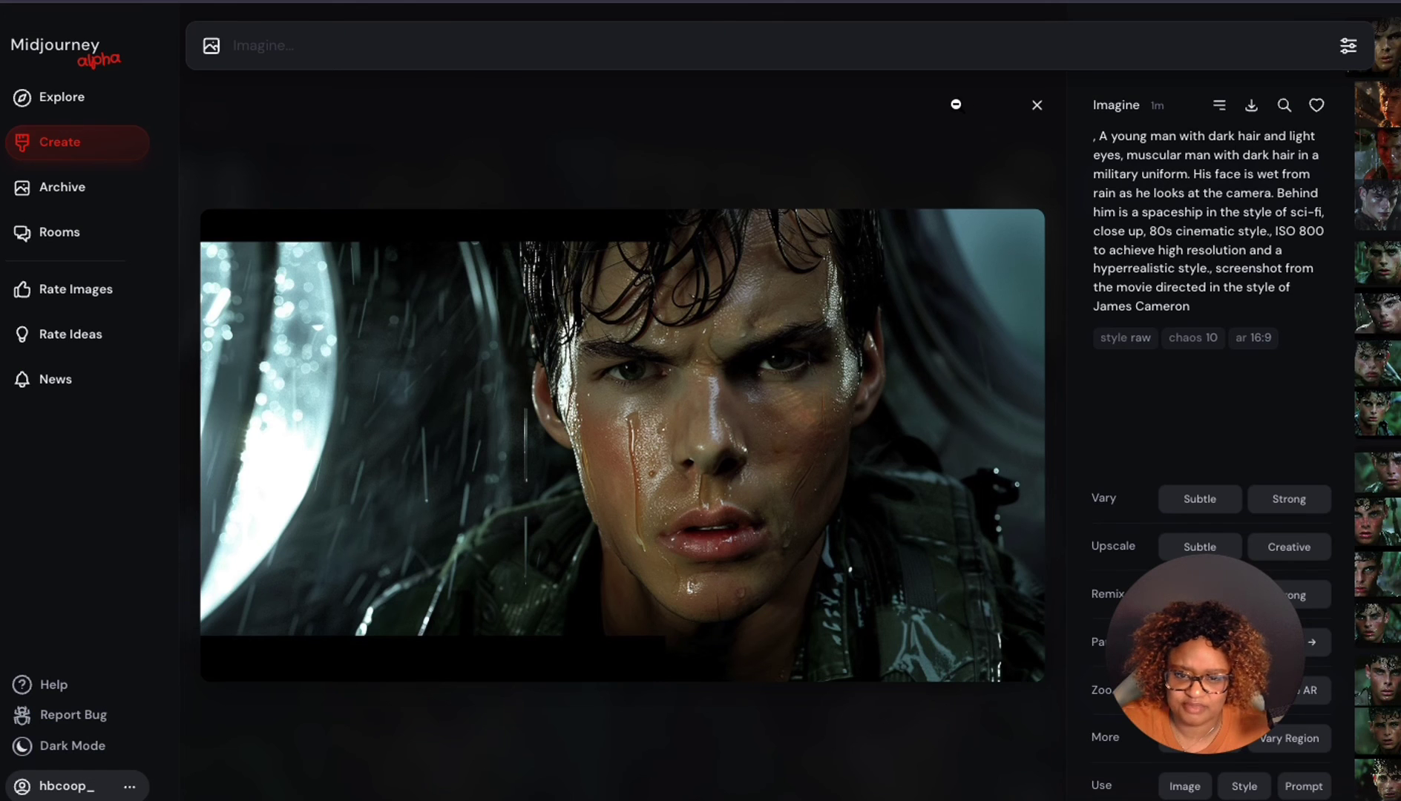
- Copy the portrait's image URL and pick the link option of /describe in Discord
{"action": "left_click", "coordinate": [1221, 106]}
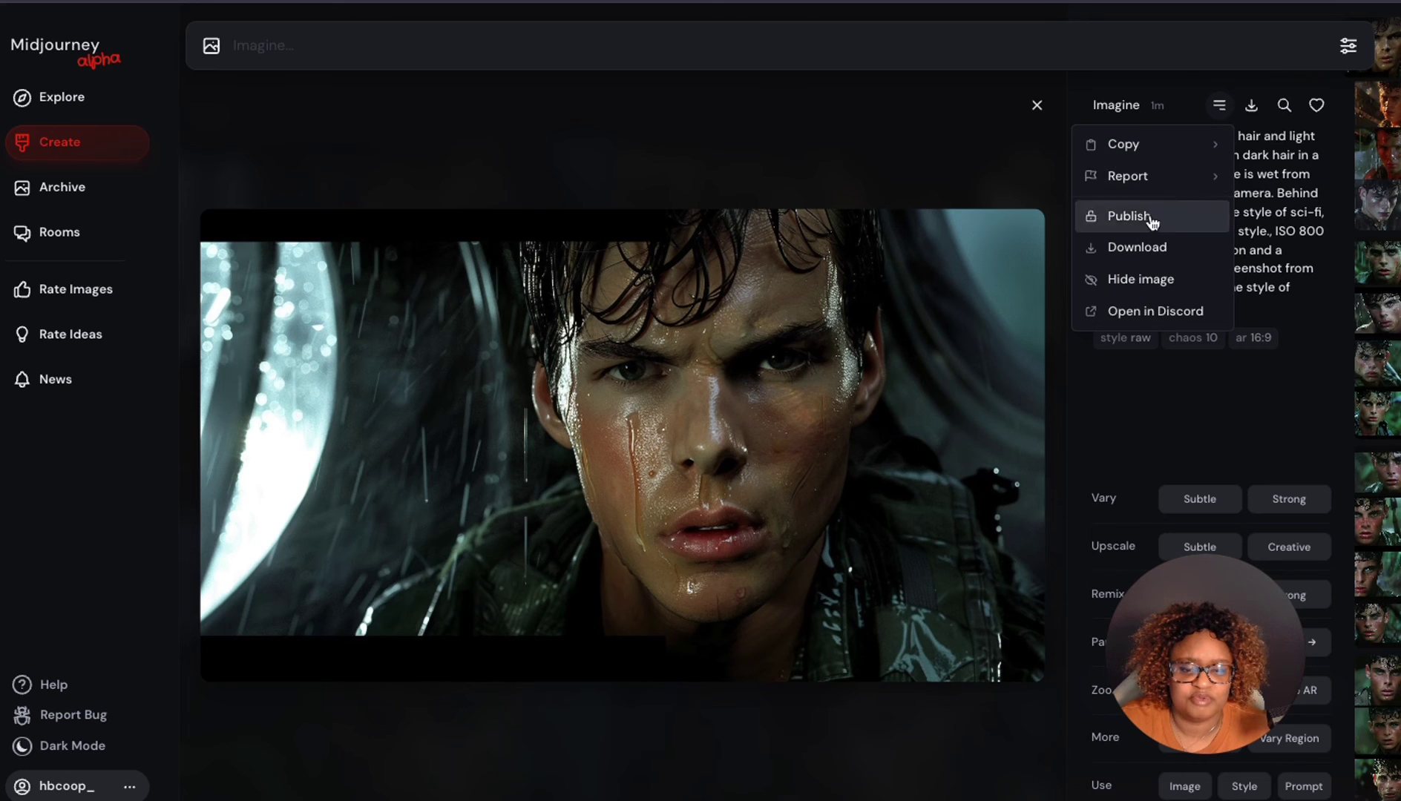
{"action": "left_click", "coordinate": [1142, 146]}
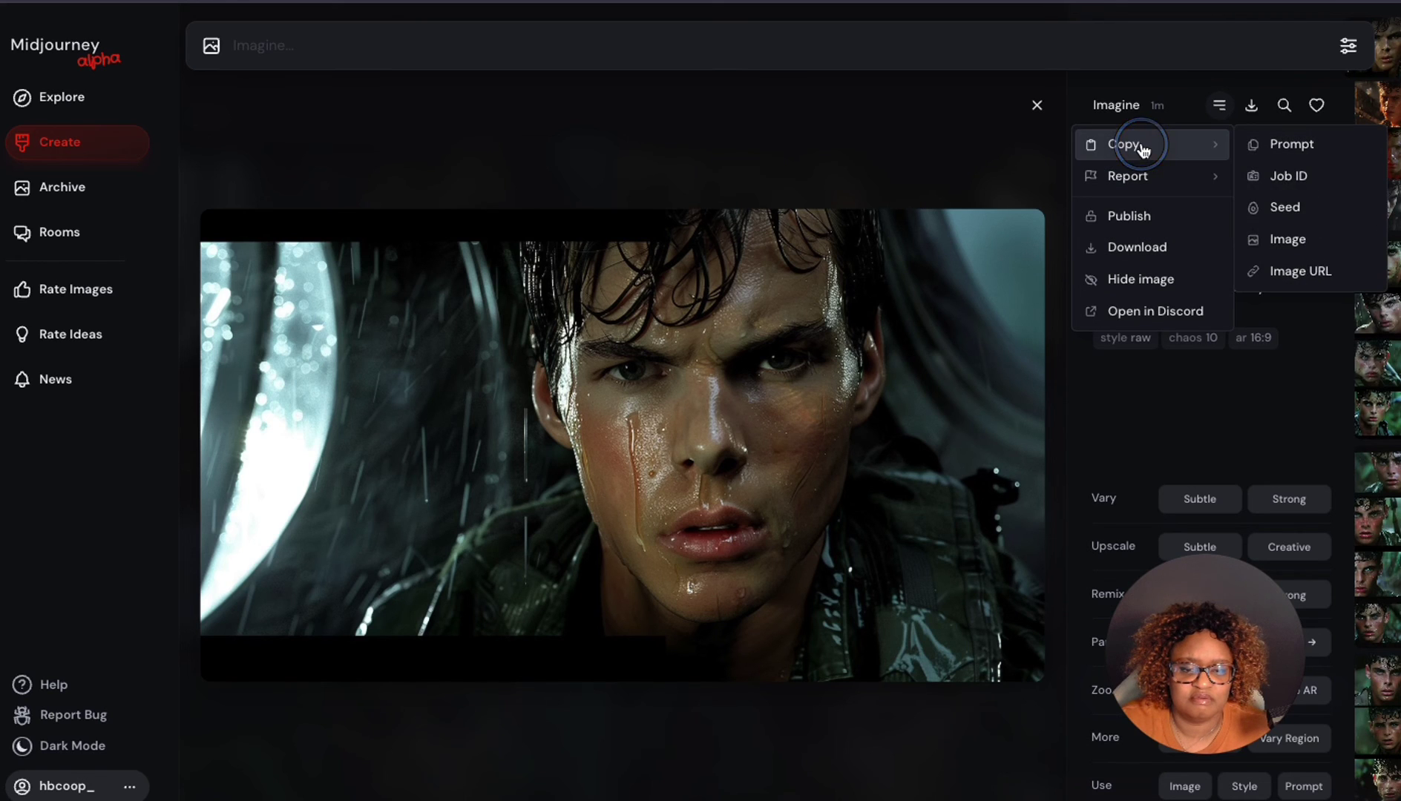
{"action": "left_click", "coordinate": [1305, 273]}
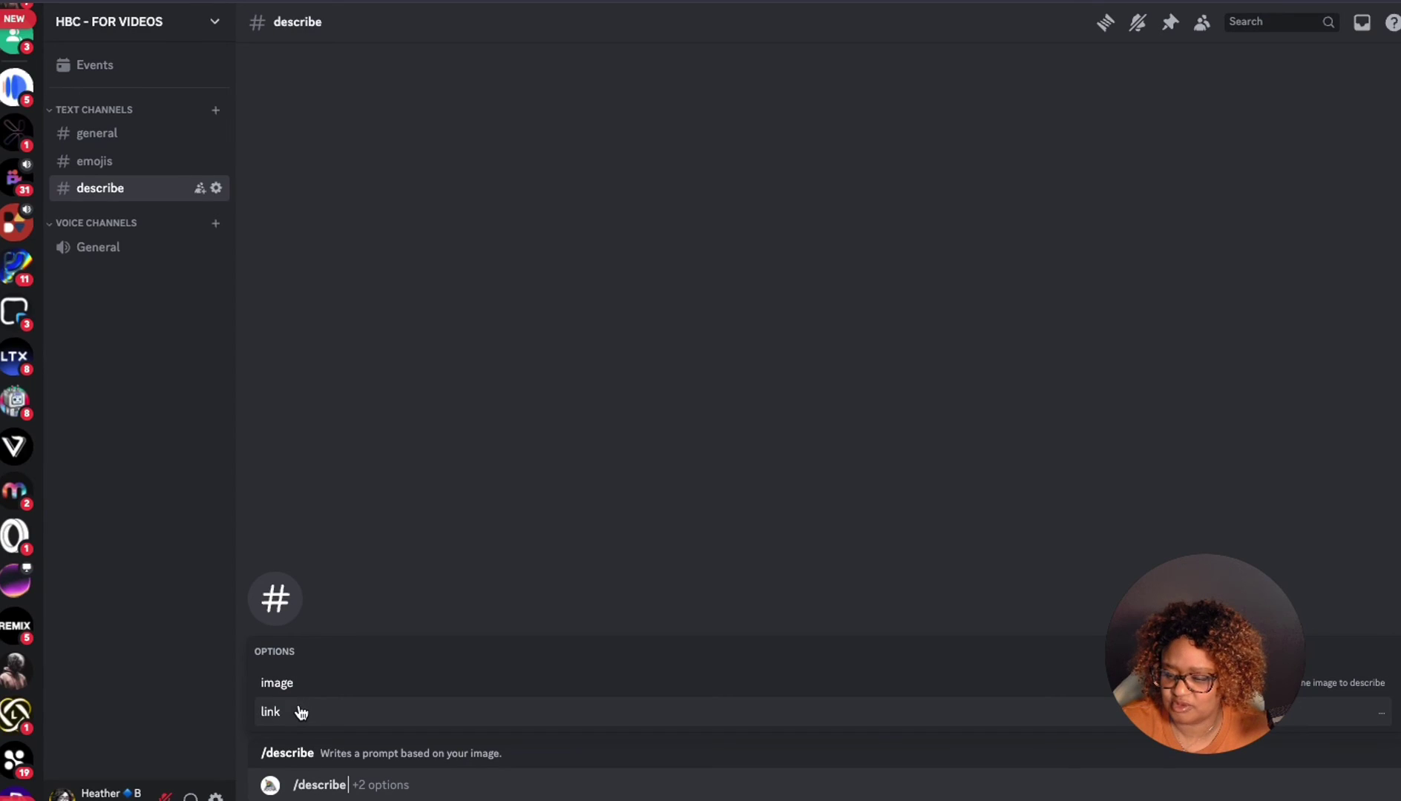
{"action": "left_click", "coordinate": [300, 712]}
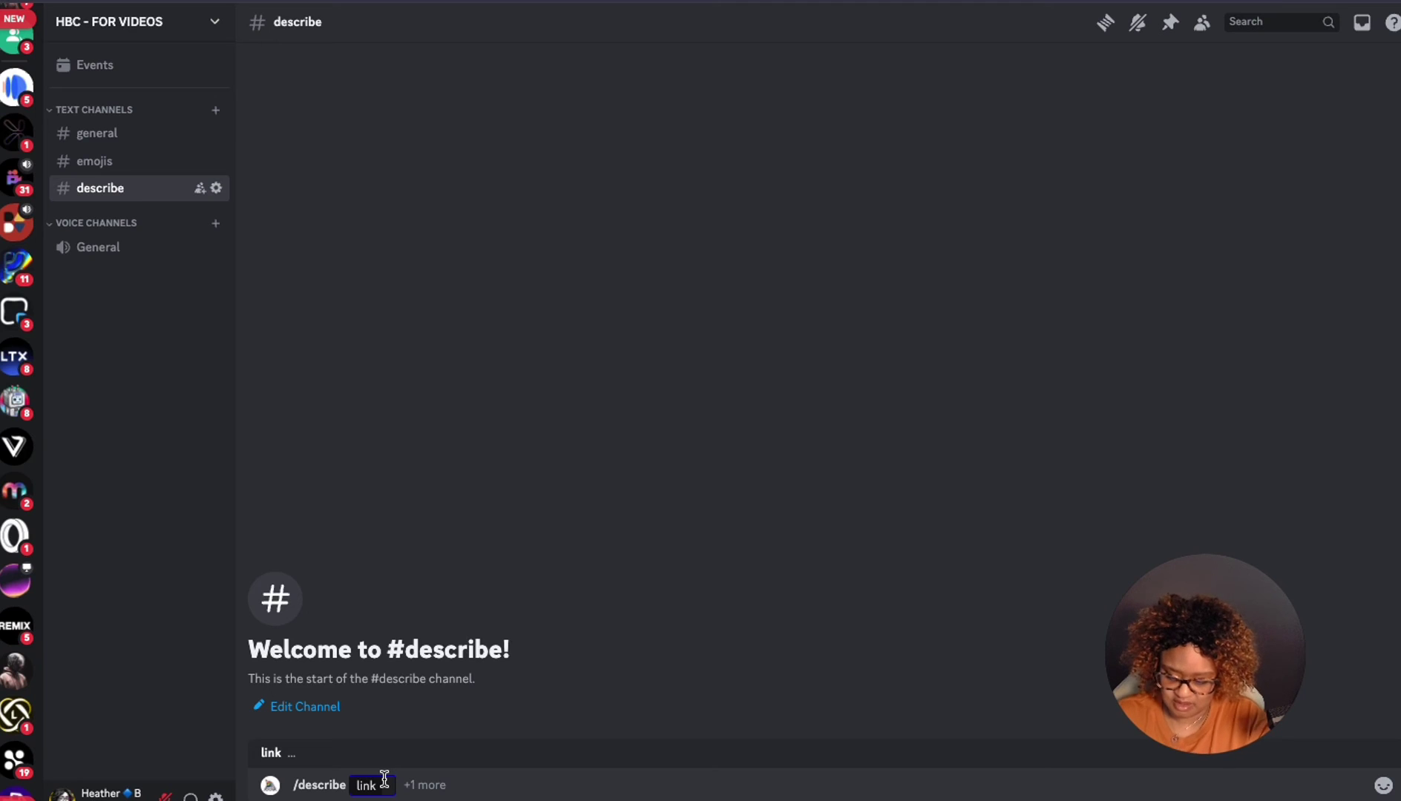
- Paste the copied image URL as the link and send /describe
{"action": "key", "text": "ctrl+v"}
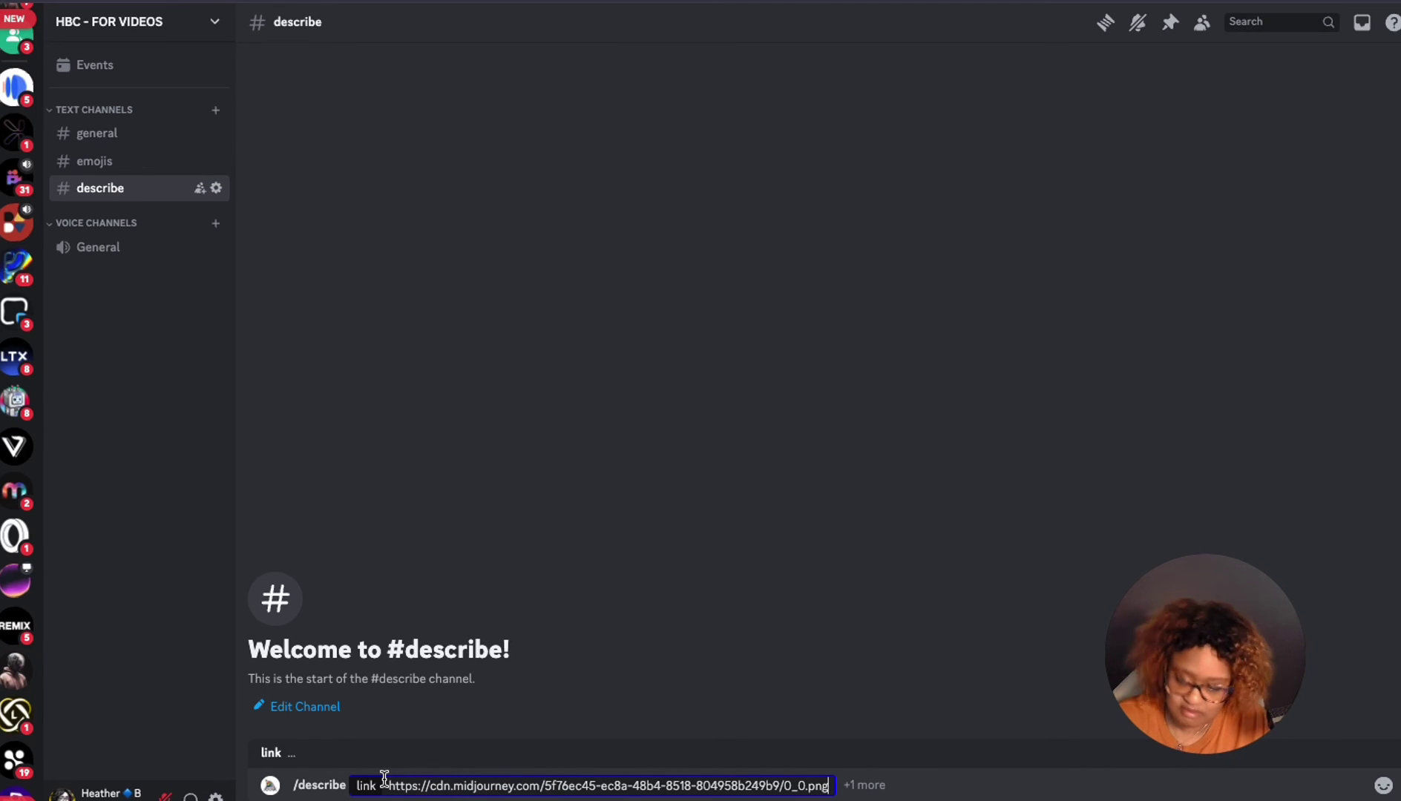
{"action": "key", "text": "Return"}
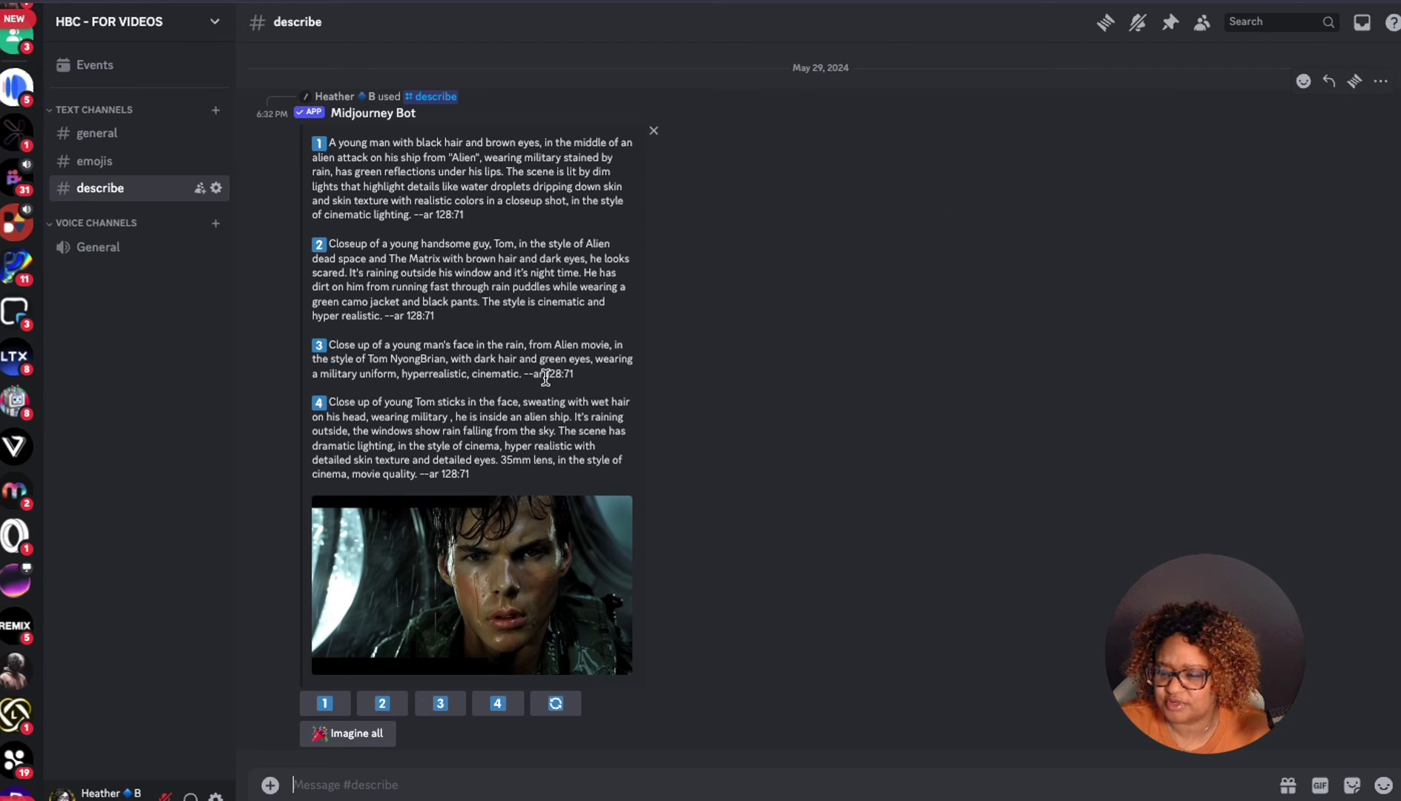
- Preview the first described prompt without submitting, then queue all four prompts with Imagine all
{"action": "left_click", "coordinate": [324, 703]}
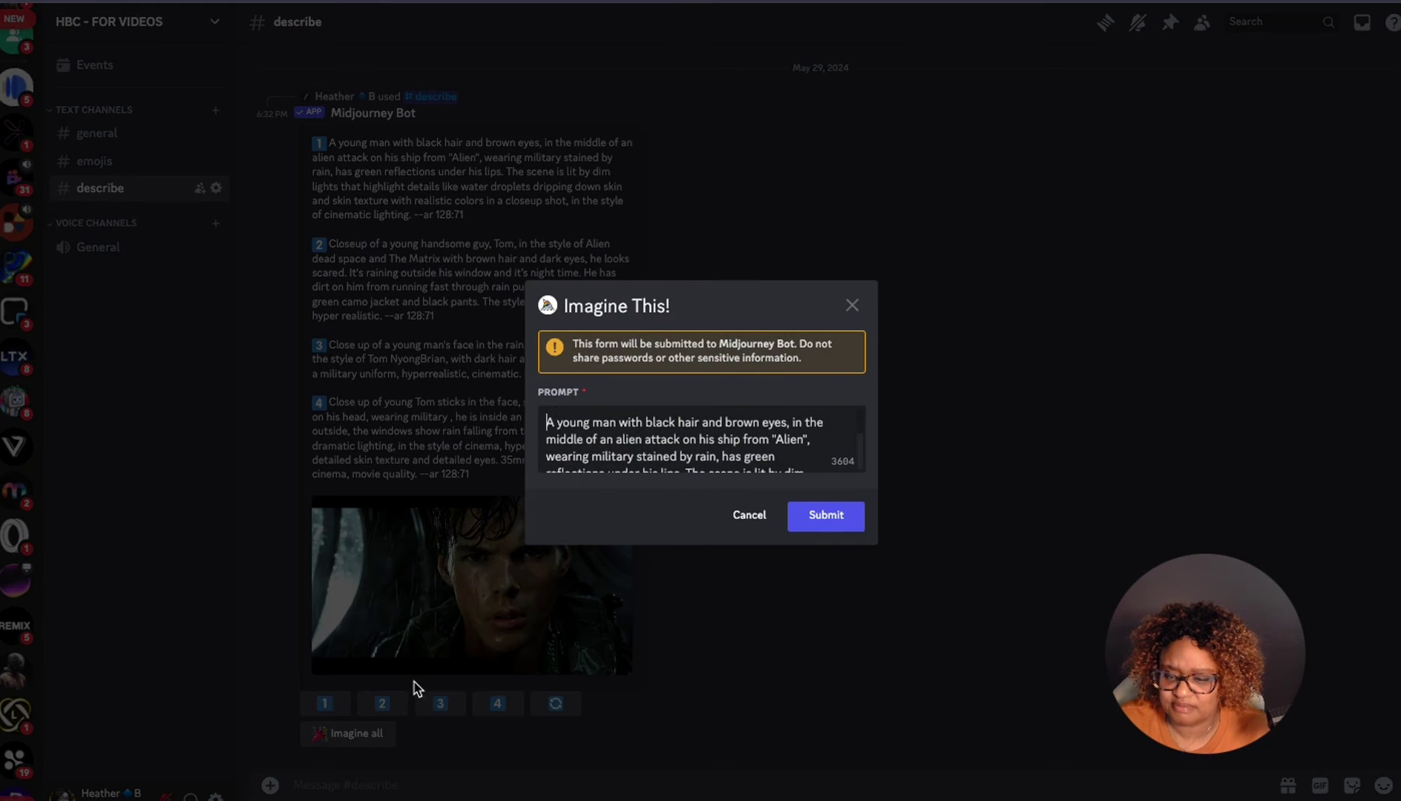
{"action": "scroll", "coordinate": [672, 444], "scroll_direction": "down", "scroll_amount": 3}
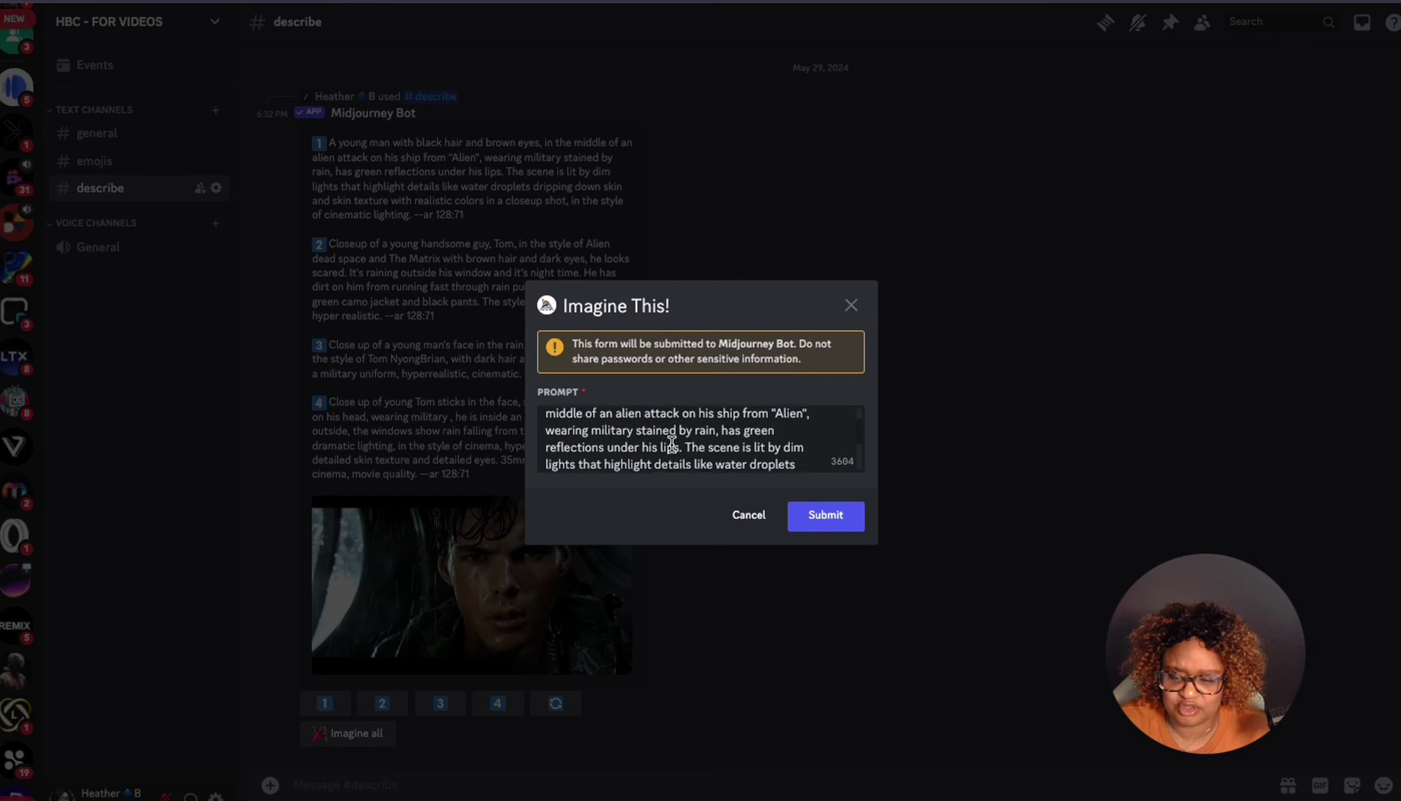
{"action": "scroll", "coordinate": [672, 444], "scroll_direction": "down", "scroll_amount": 2}
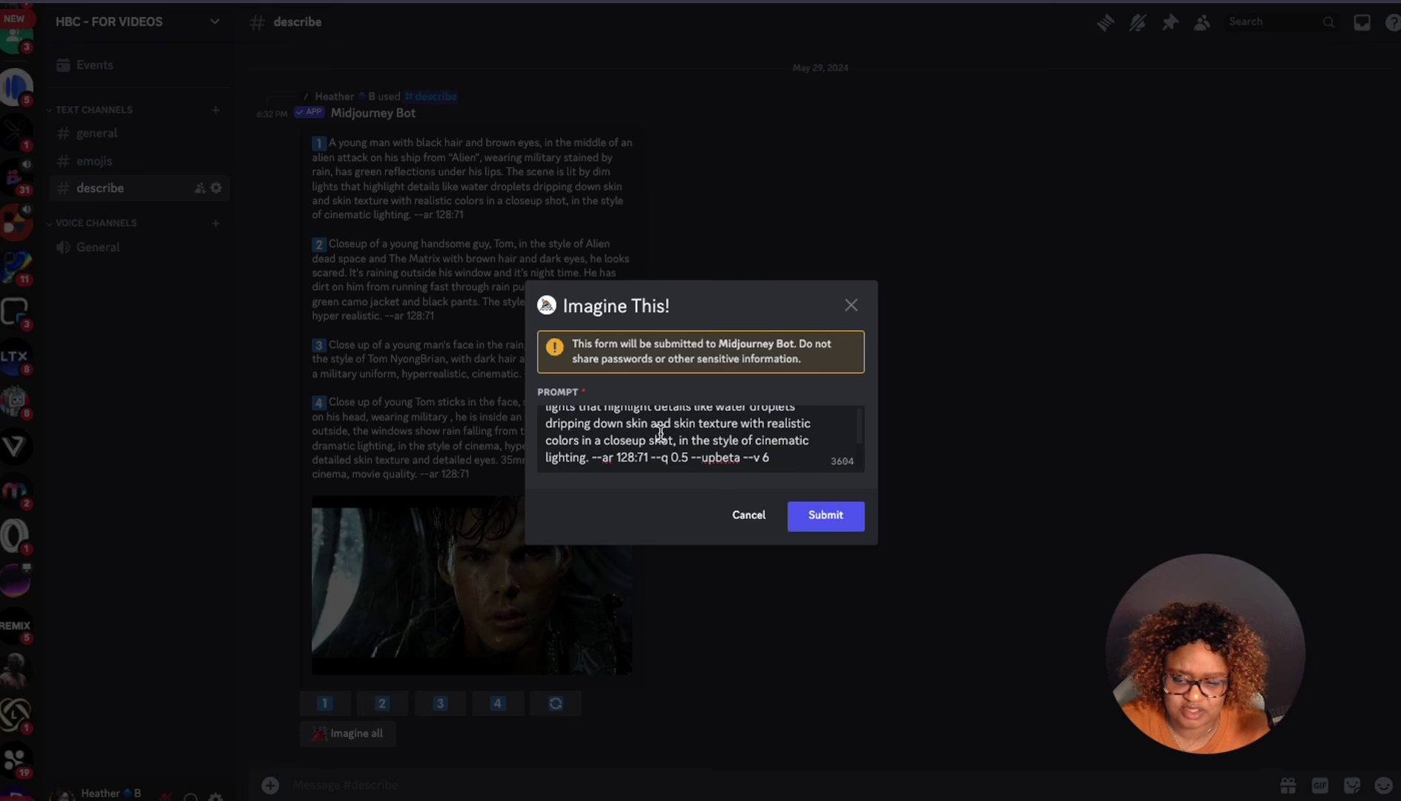
{"action": "scroll", "coordinate": [650, 428], "scroll_direction": "up", "scroll_amount": 2}
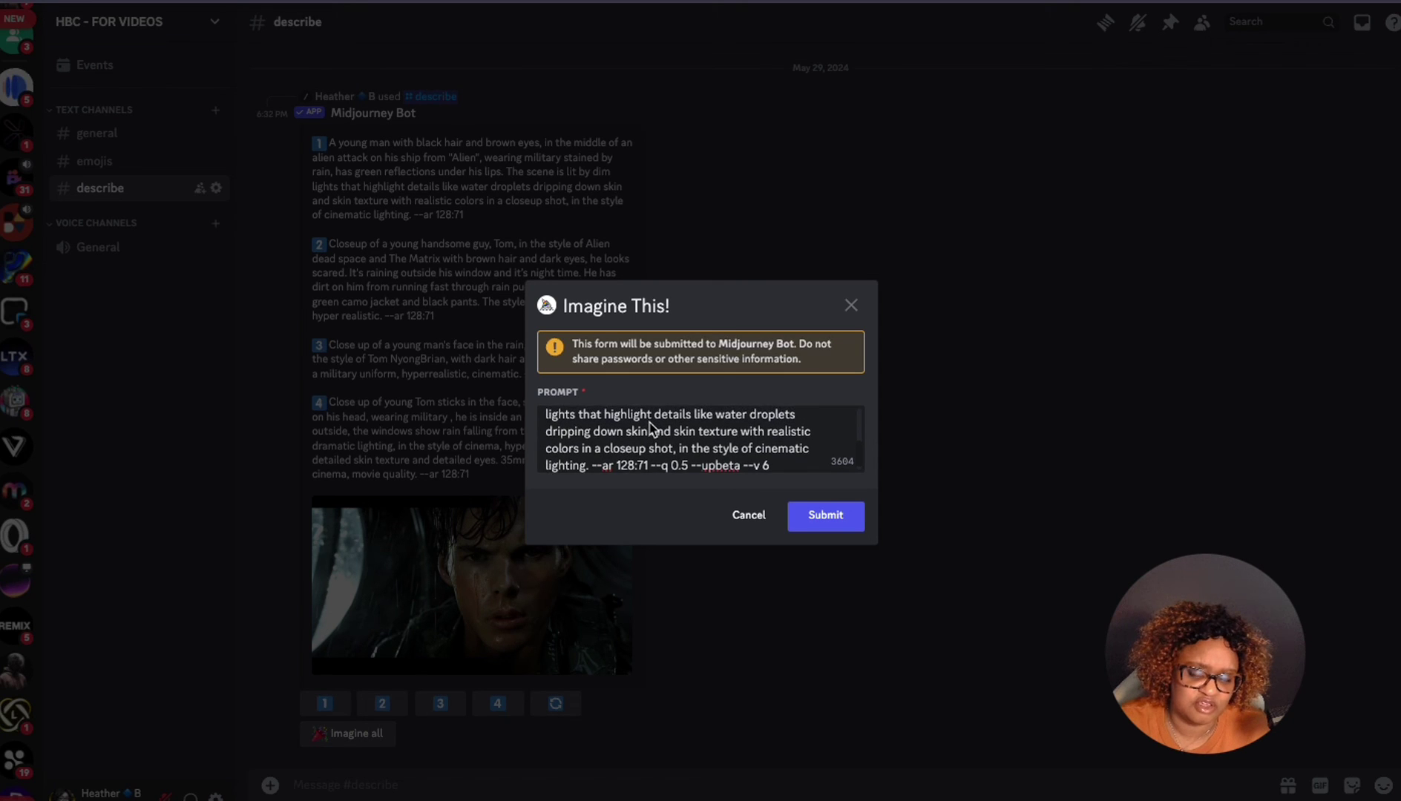
{"action": "scroll", "coordinate": [648, 427], "scroll_direction": "up", "scroll_amount": 3}
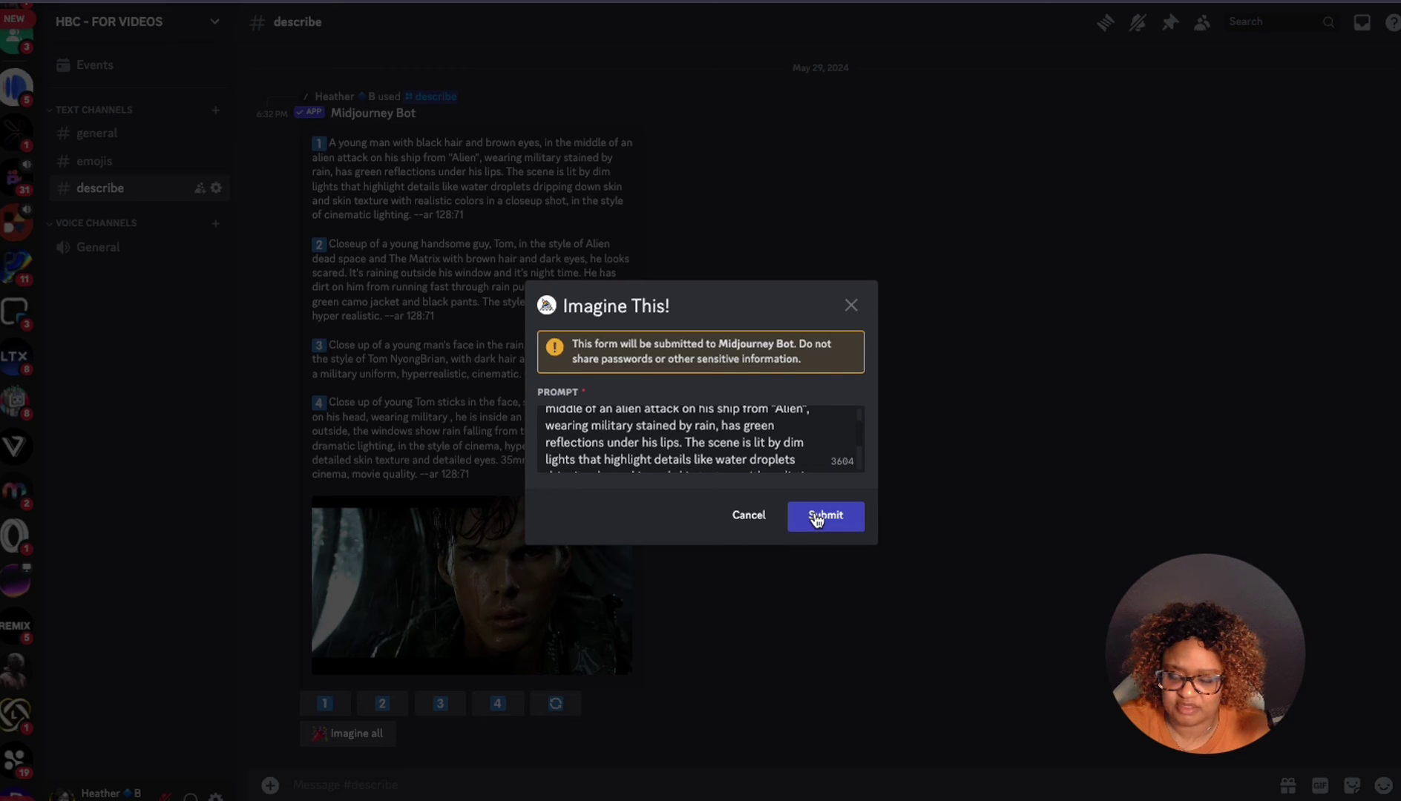
{"action": "left_click", "coordinate": [848, 305]}
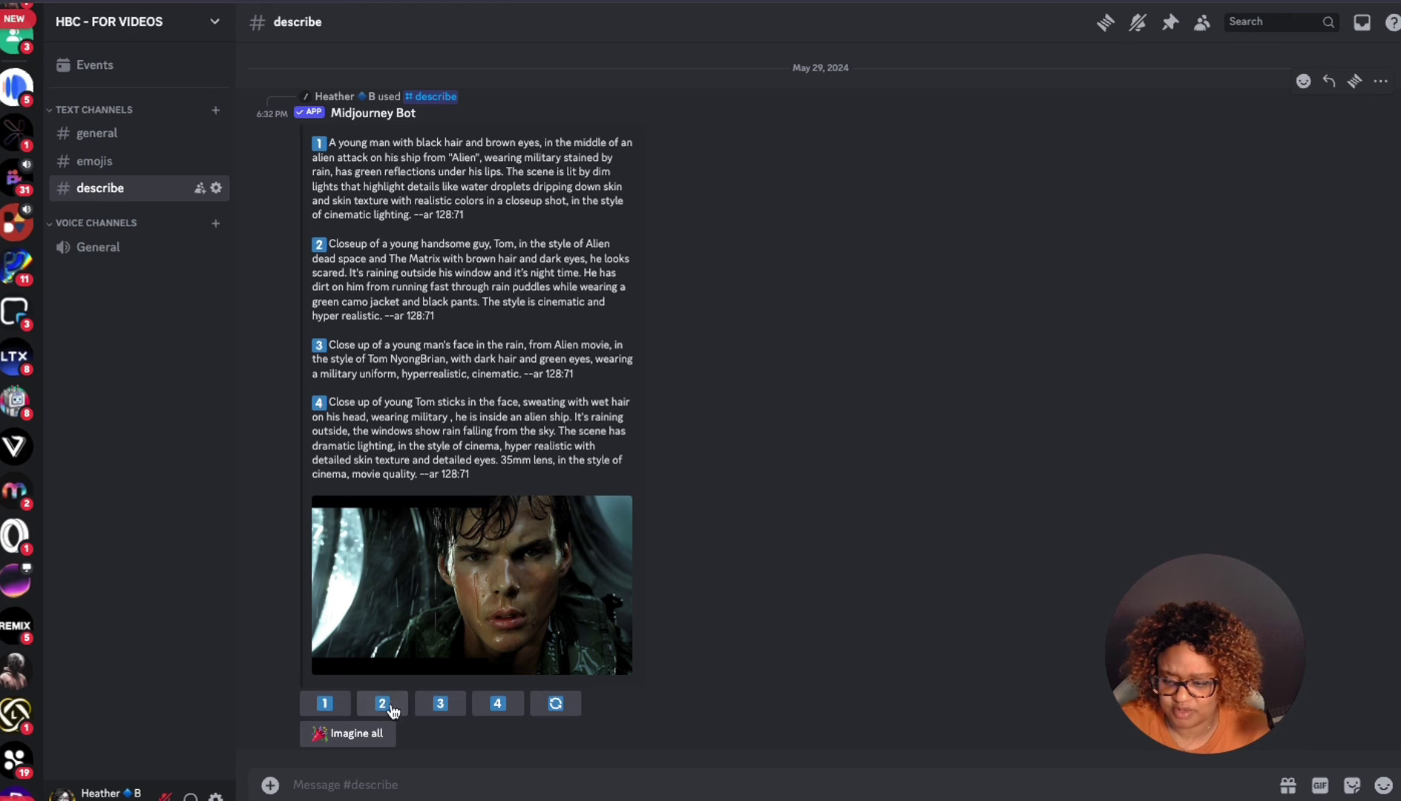
{"action": "left_click", "coordinate": [358, 738]}
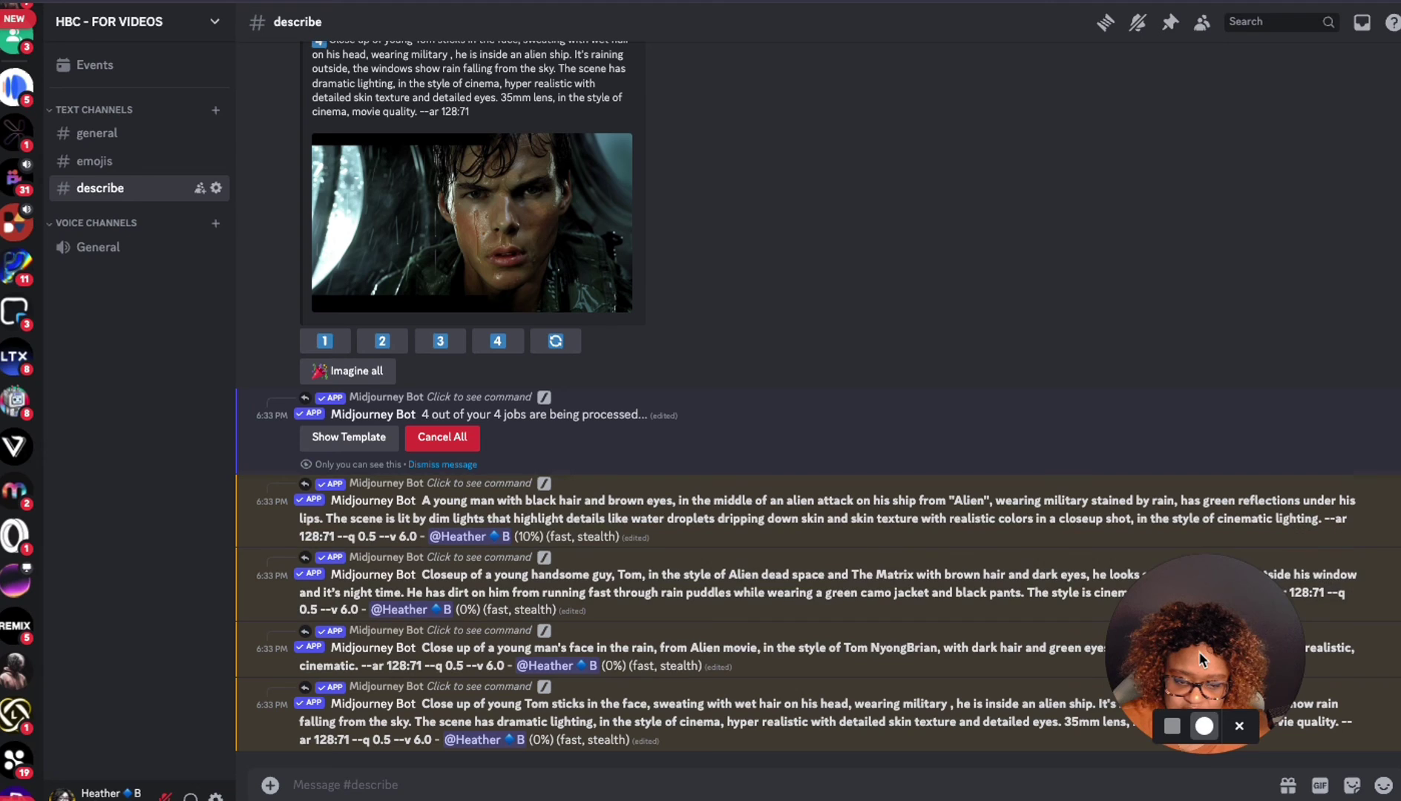
- Wait for the jobs, then scroll up to the finished alien-attack prompt grid
{"action": "left_click_drag", "start_coordinate": [1200, 650], "coordinate": [1270, 632]}
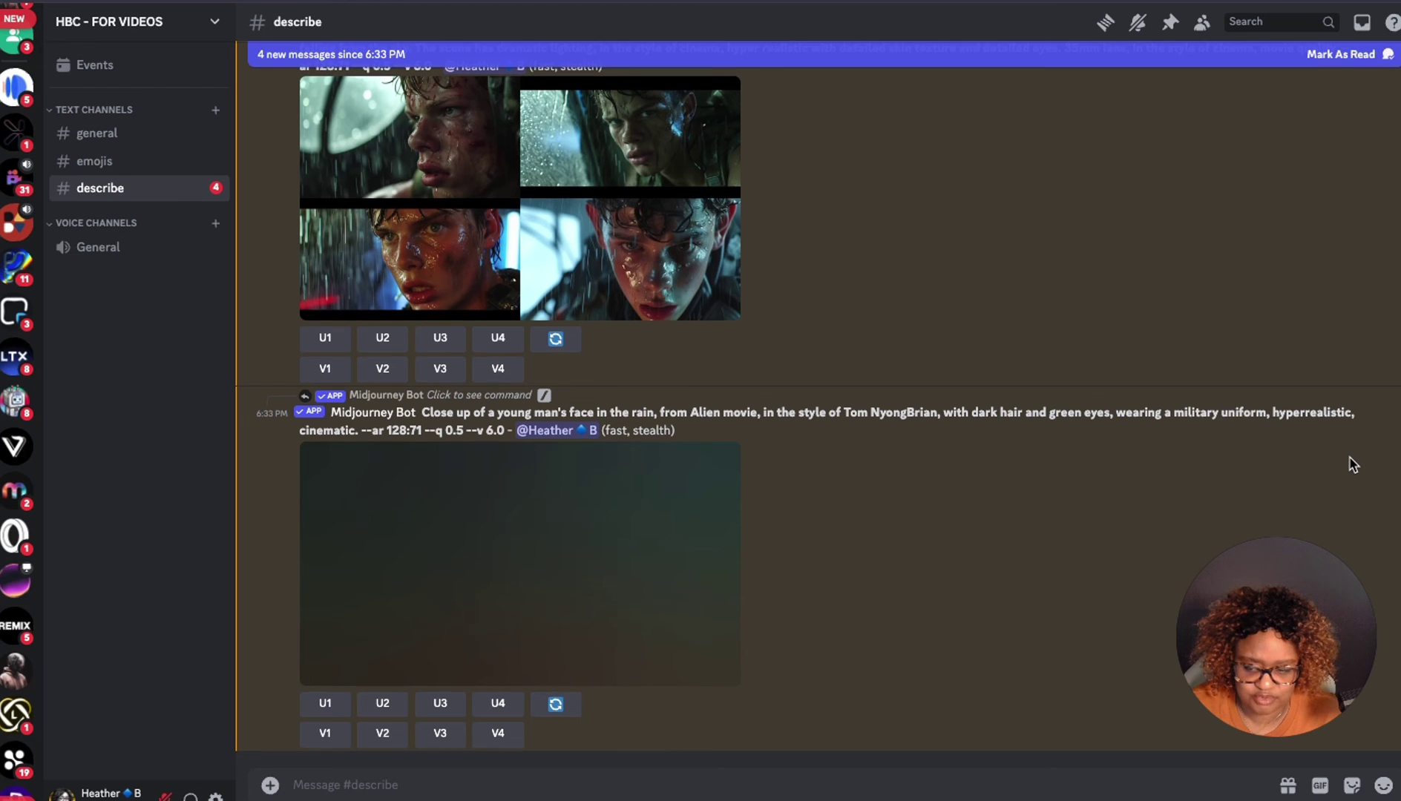
{"action": "scroll", "coordinate": [1351, 465], "scroll_direction": "up", "scroll_amount": 6}
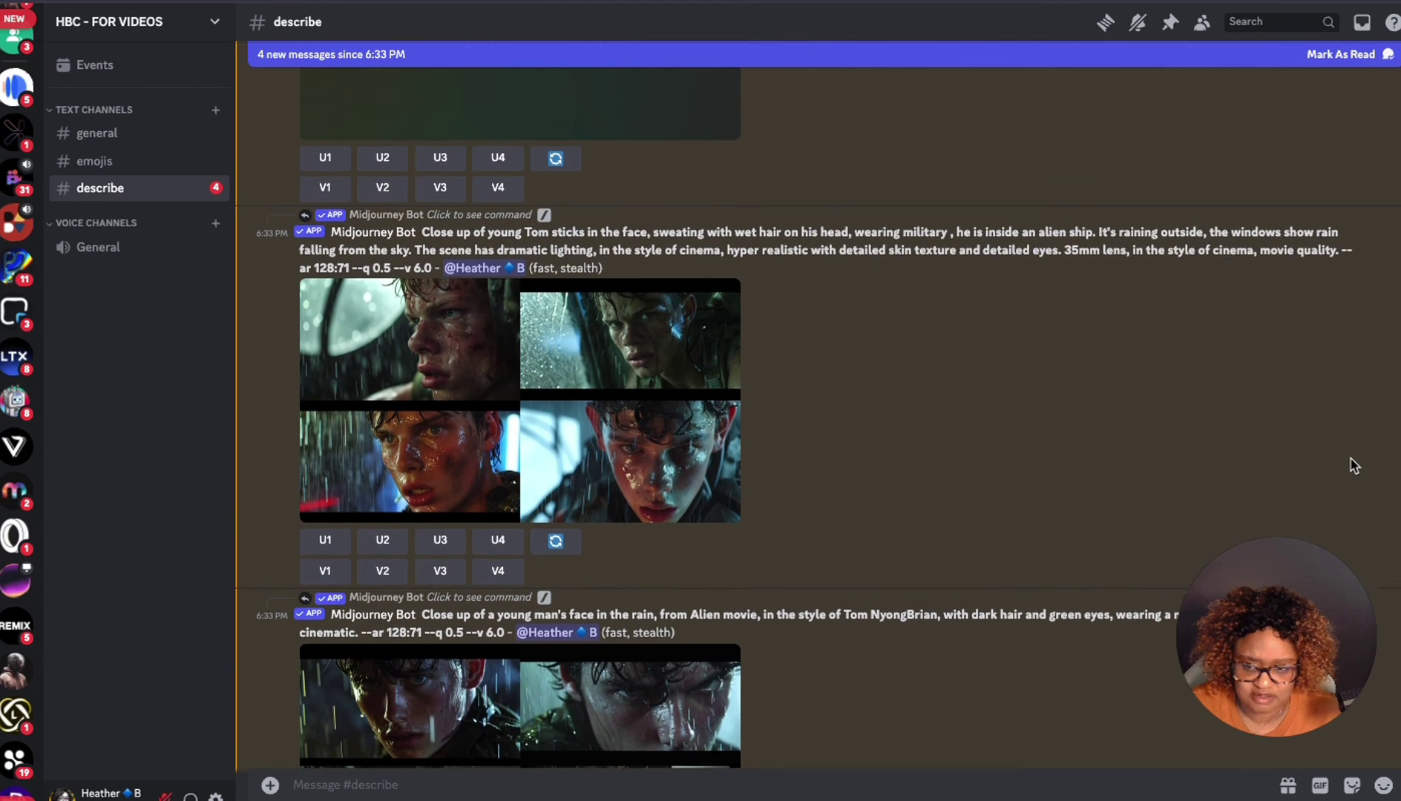
{"action": "scroll", "coordinate": [1352, 465], "scroll_direction": "up", "scroll_amount": 4}
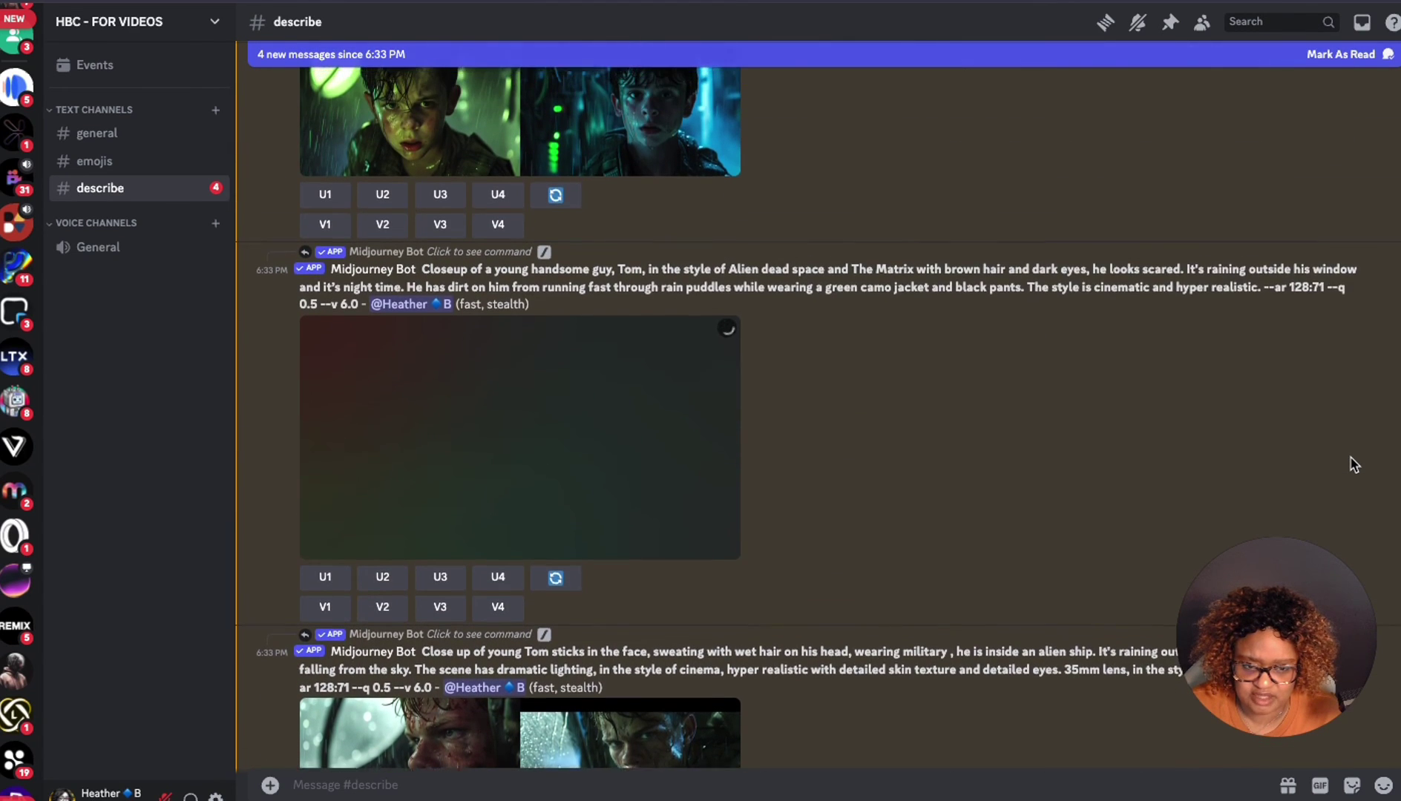
{"action": "scroll", "coordinate": [1352, 466], "scroll_direction": "up", "scroll_amount": 1}
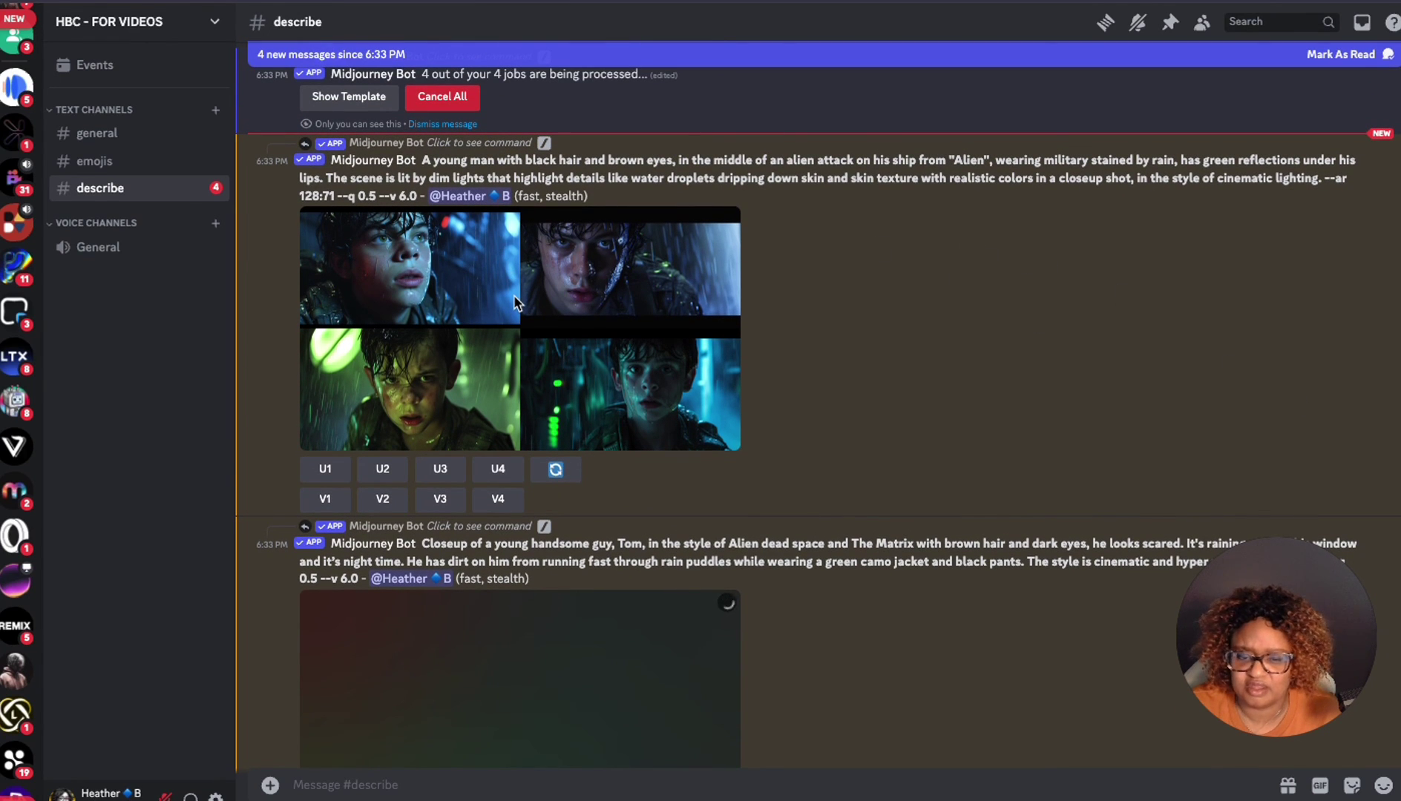
- Enlarge and inspect the first grid, then the Dead Space/Matrix prompt's finished grid
{"action": "left_click", "coordinate": [515, 303]}
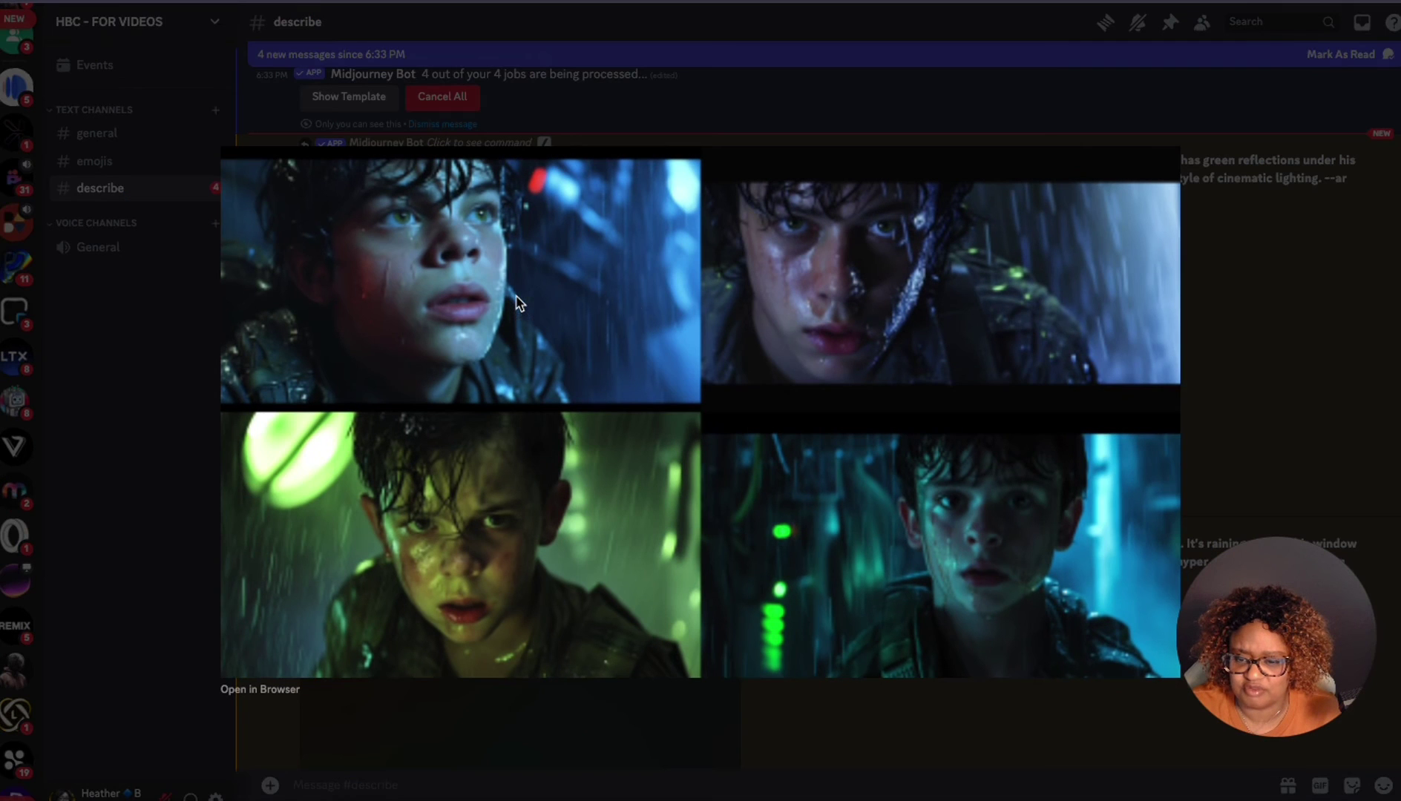
{"action": "left_click", "coordinate": [1249, 295]}
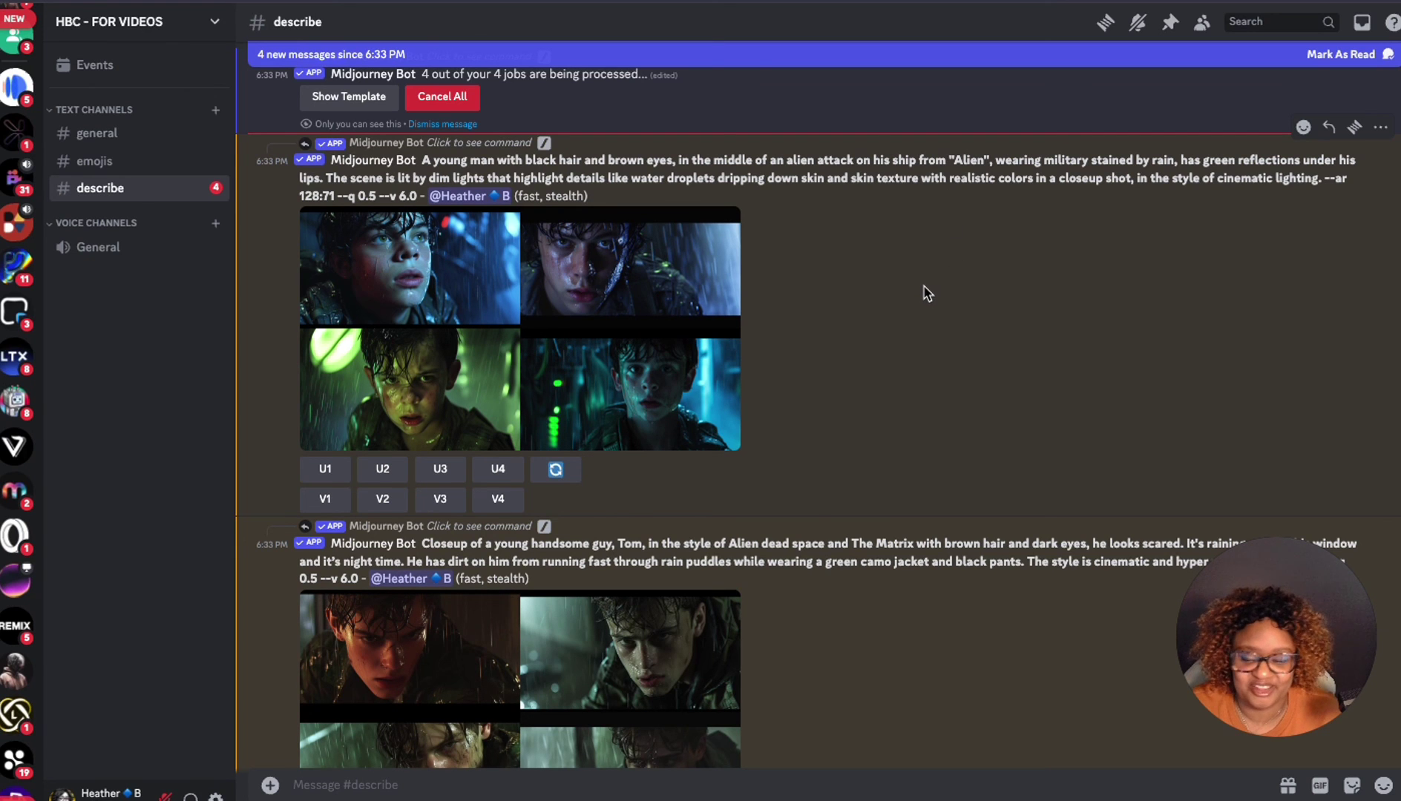
{"action": "scroll", "coordinate": [927, 294], "scroll_direction": "down", "scroll_amount": 1}
{"action": "scroll", "coordinate": [823, 163], "scroll_direction": "down", "scroll_amount": 2}
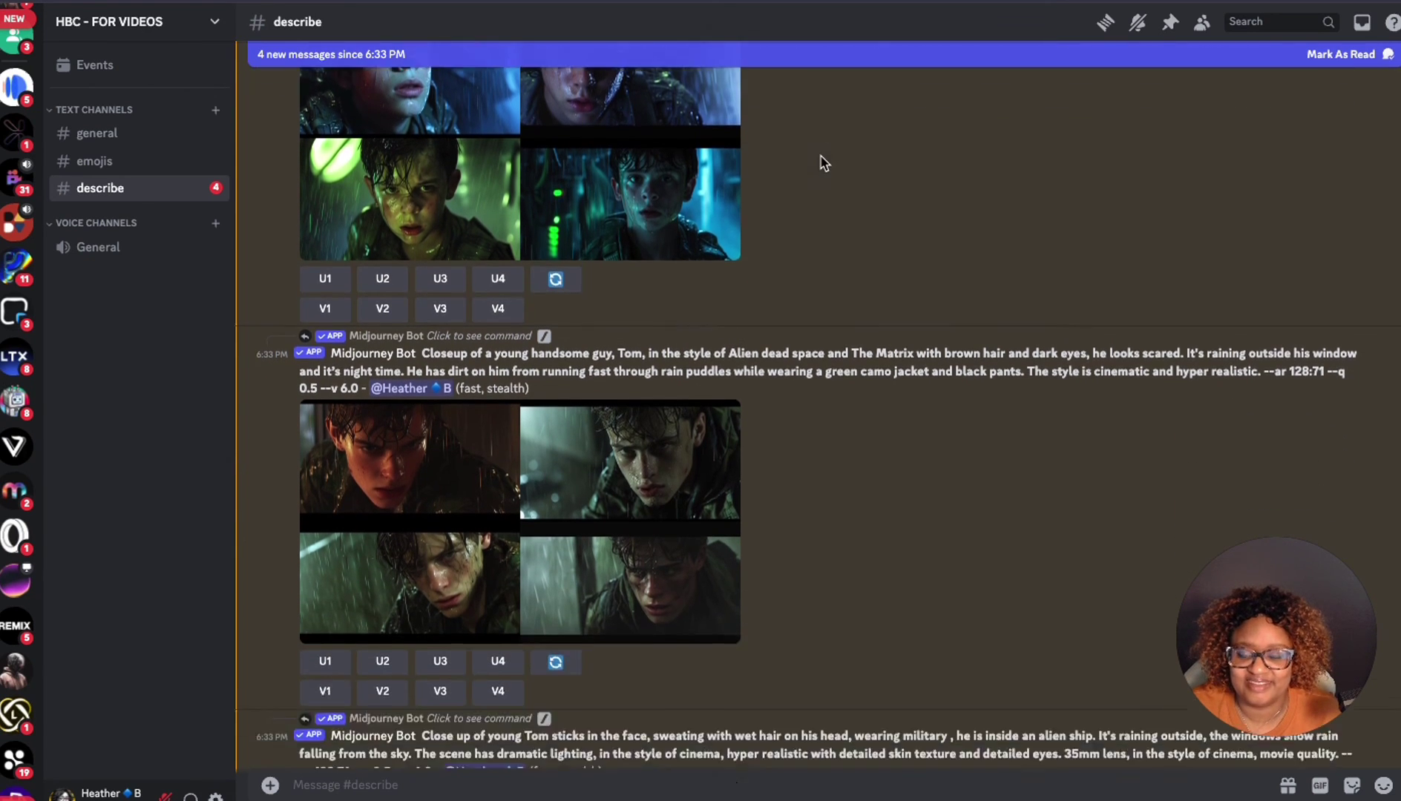
{"action": "scroll", "coordinate": [824, 163], "scroll_direction": "down", "scroll_amount": 3}
{"action": "left_click", "coordinate": [509, 385]}
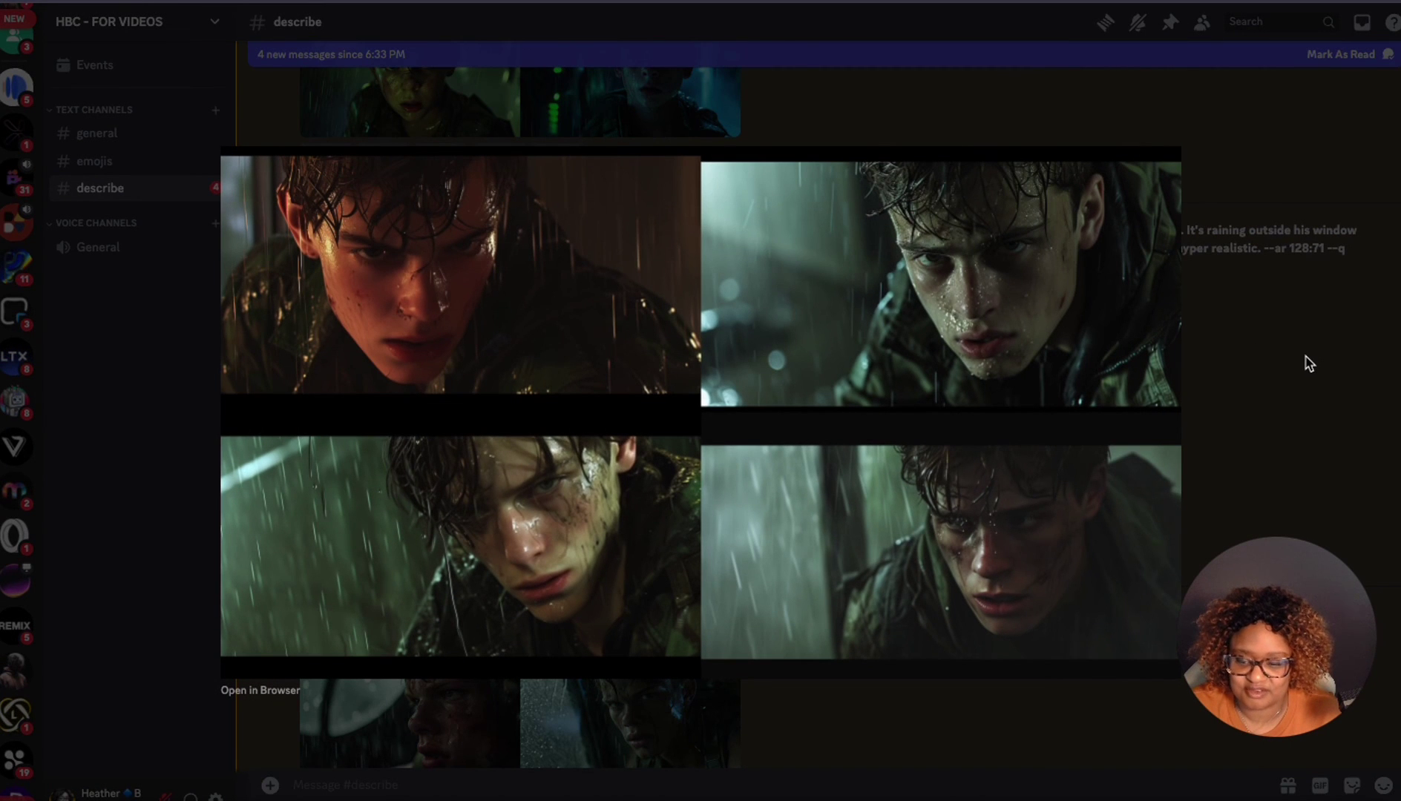
{"action": "left_click", "coordinate": [1305, 365]}
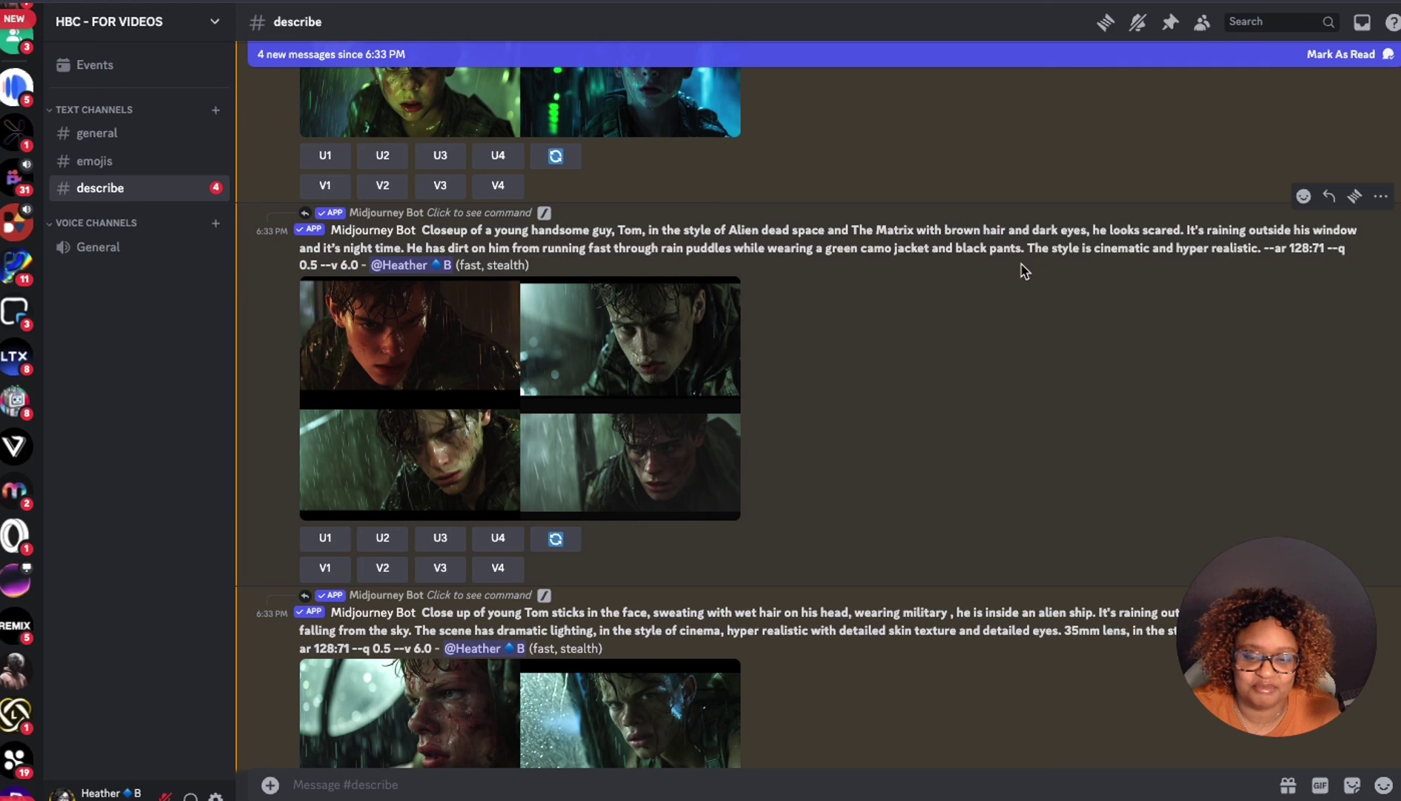
- Scroll down in Discord and preview the alien-ship close-up grid at full size
{"action": "scroll", "coordinate": [1066, 273], "scroll_direction": "down", "scroll_amount": 1}
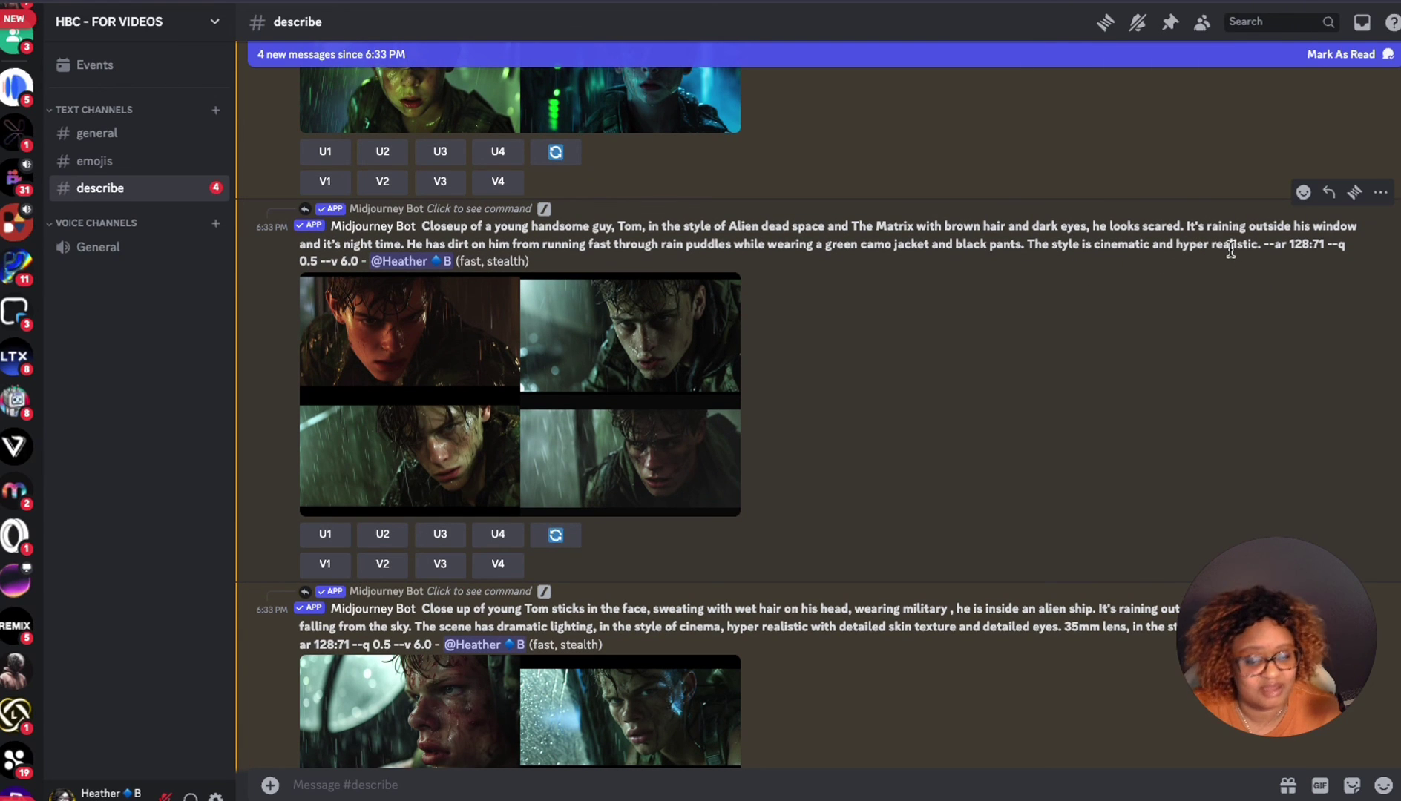
{"action": "scroll", "coordinate": [772, 341], "scroll_direction": "down", "scroll_amount": 3}
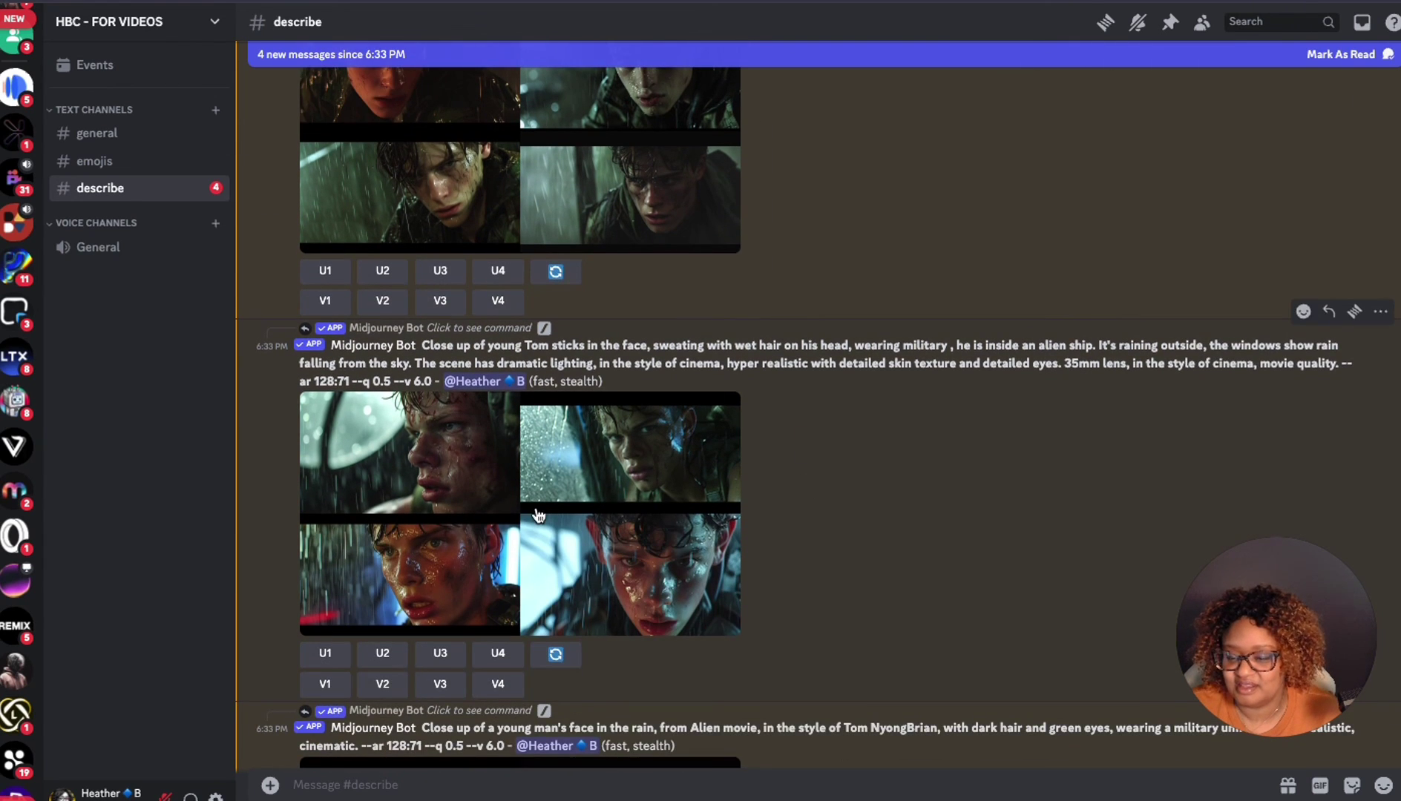
{"action": "scroll", "coordinate": [841, 490], "scroll_direction": "down", "scroll_amount": 1}
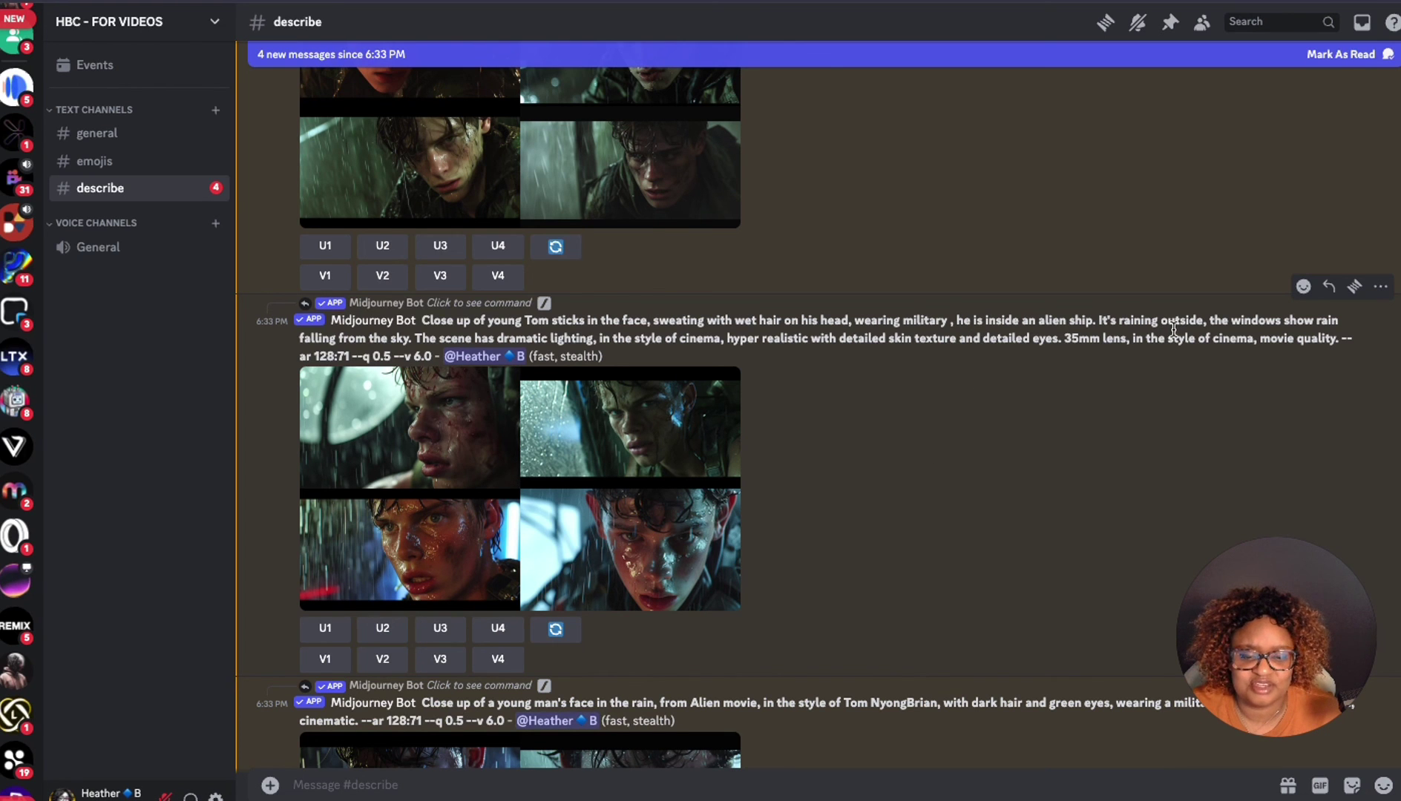
{"action": "left_click", "coordinate": [498, 516]}
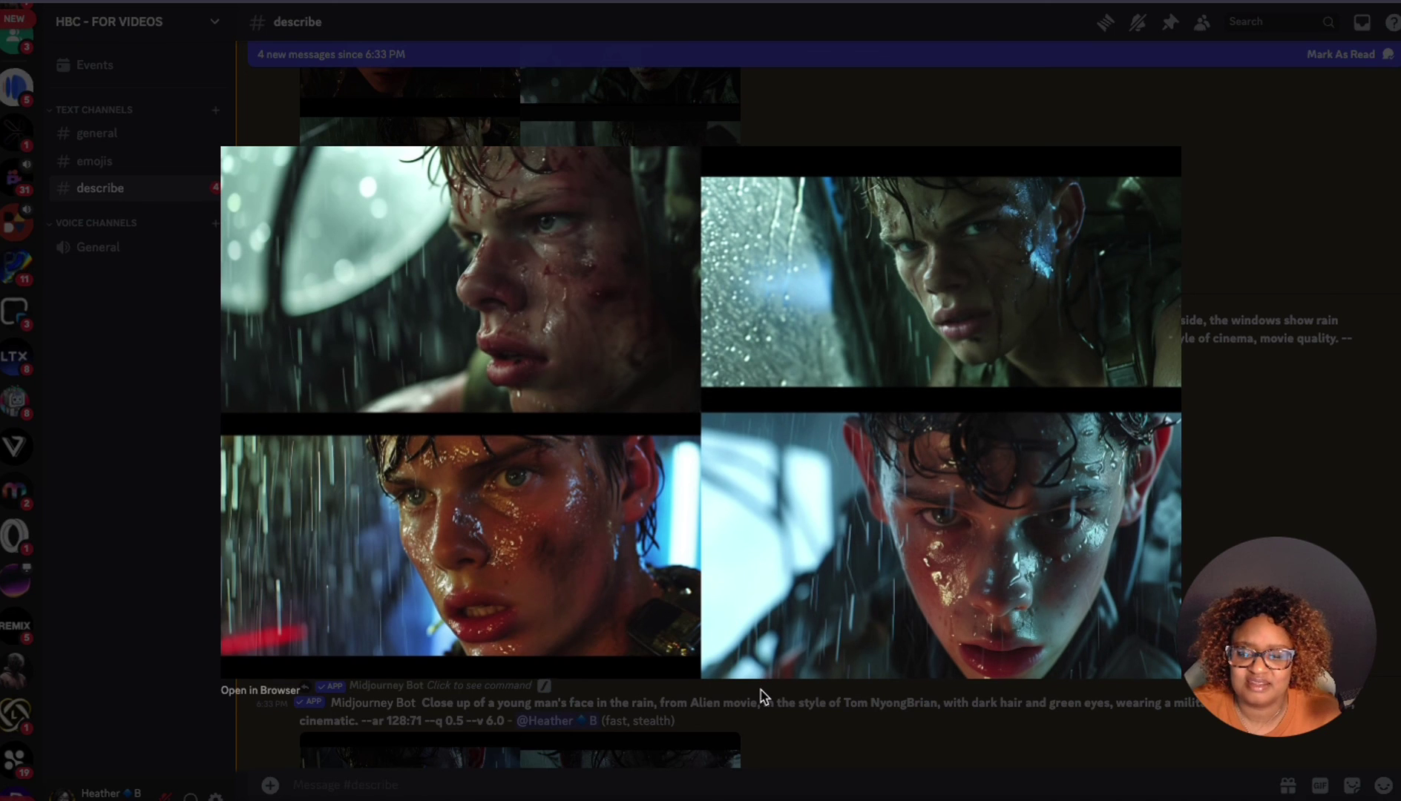
{"action": "left_click", "coordinate": [1310, 449]}
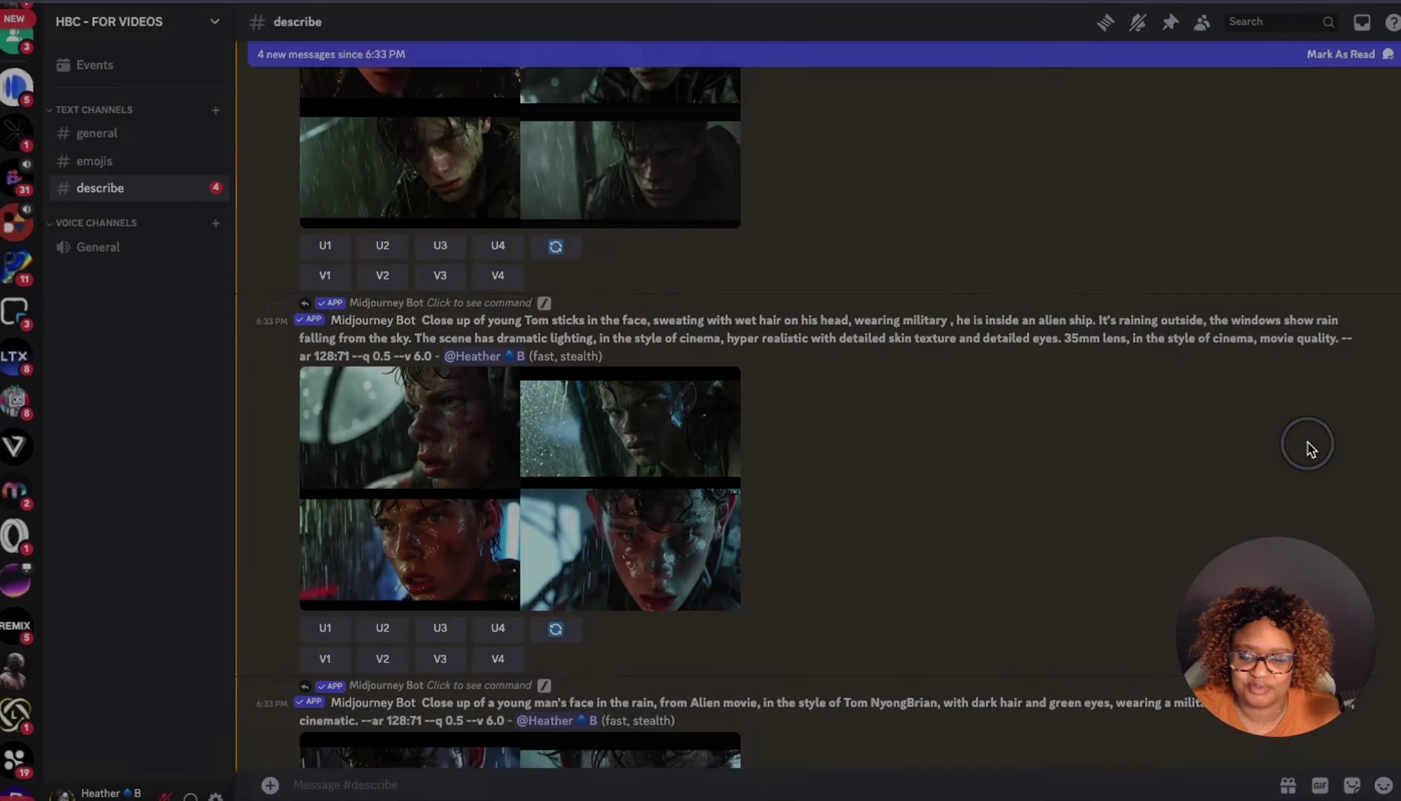
- Preview the face-in-the-rain grid, then upscale its third image with U3
{"action": "scroll", "coordinate": [512, 492], "scroll_direction": "down", "scroll_amount": 4}
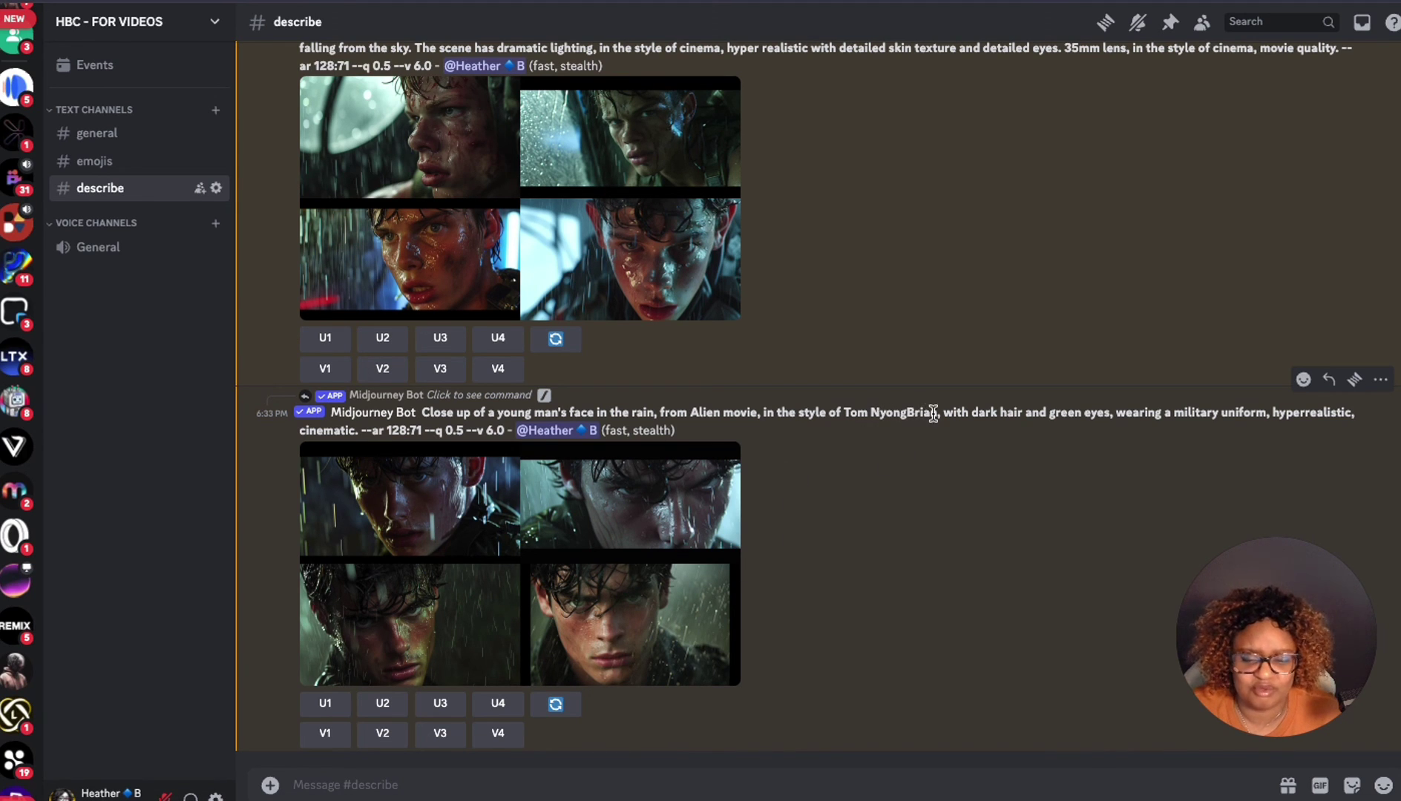
{"action": "left_click", "coordinate": [510, 564]}
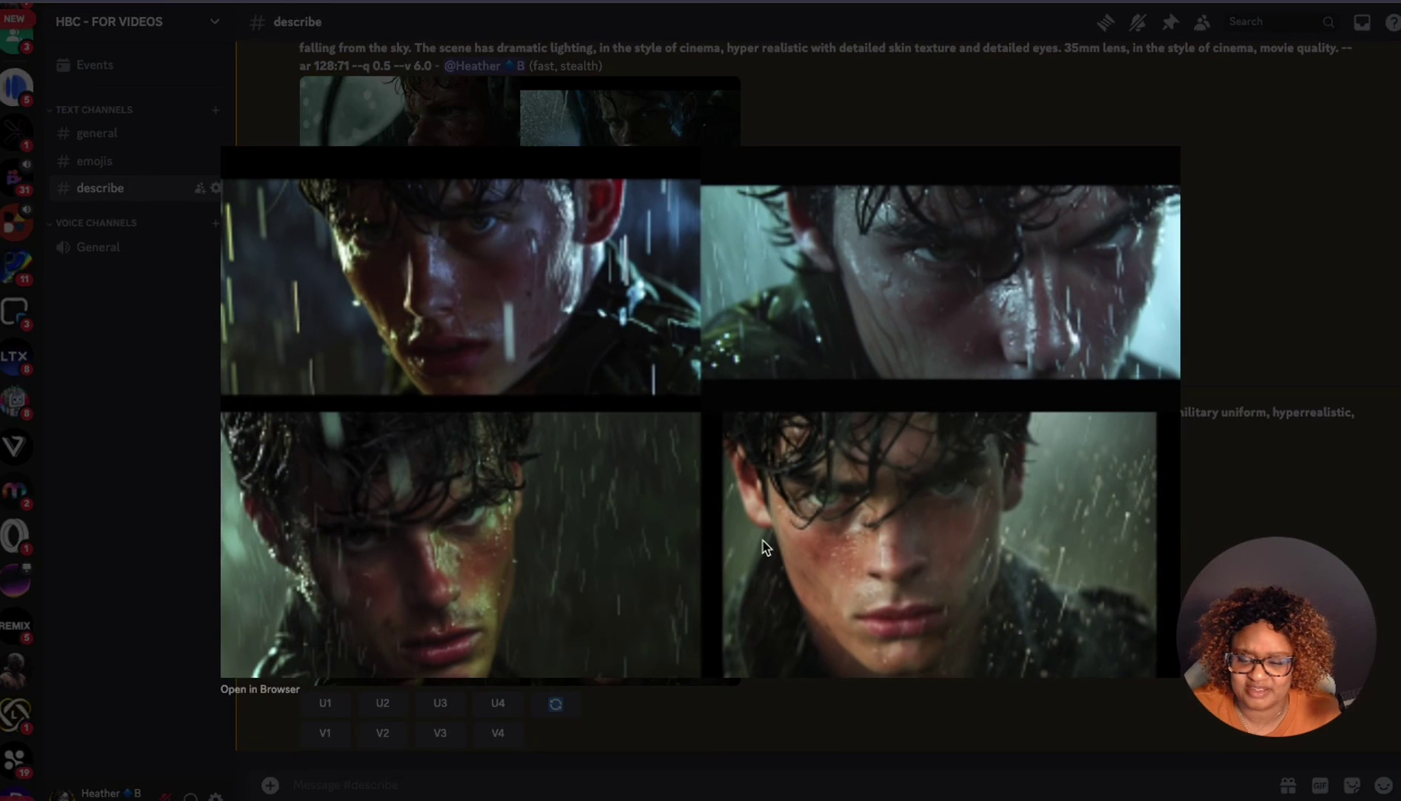
{"action": "left_click", "coordinate": [1257, 487]}
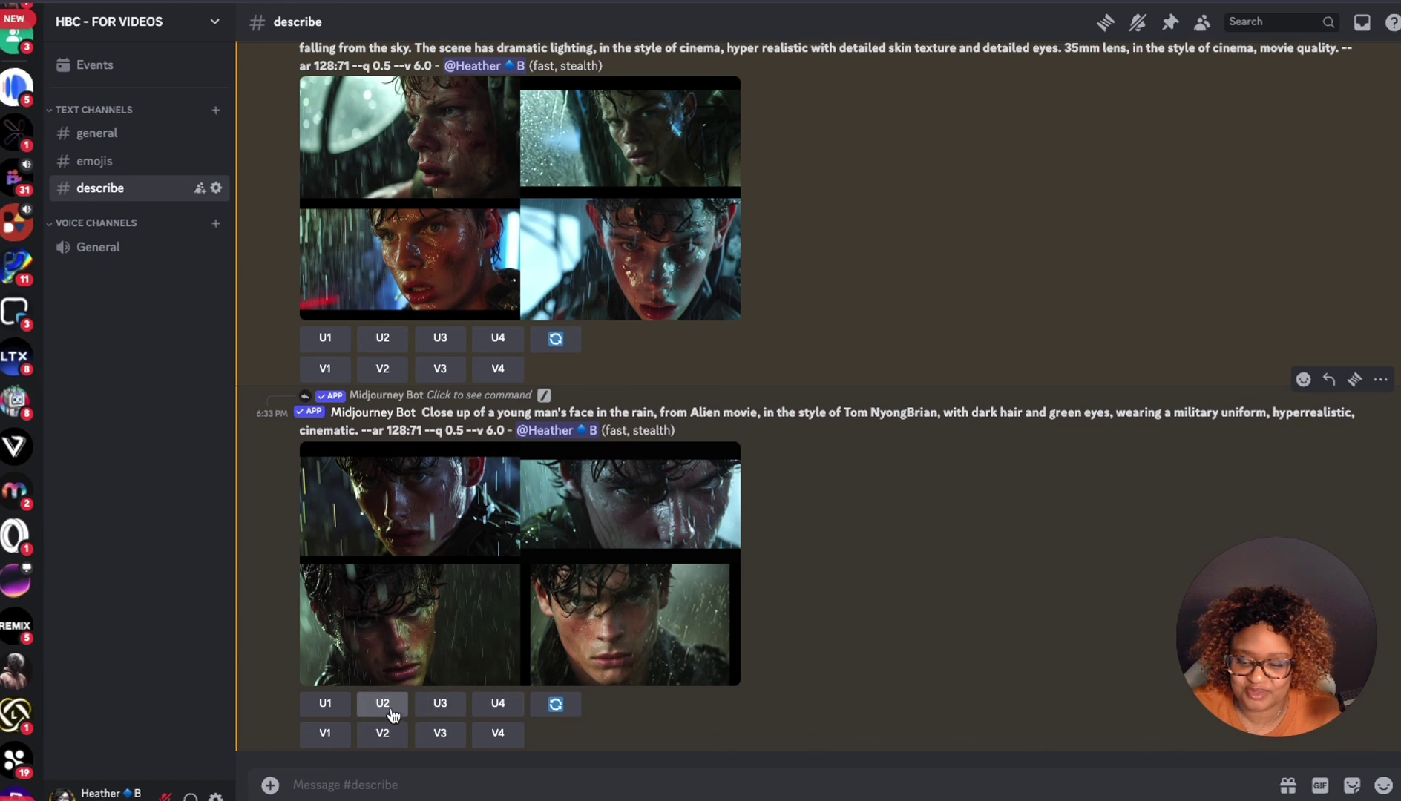
{"action": "left_click", "coordinate": [440, 702]}
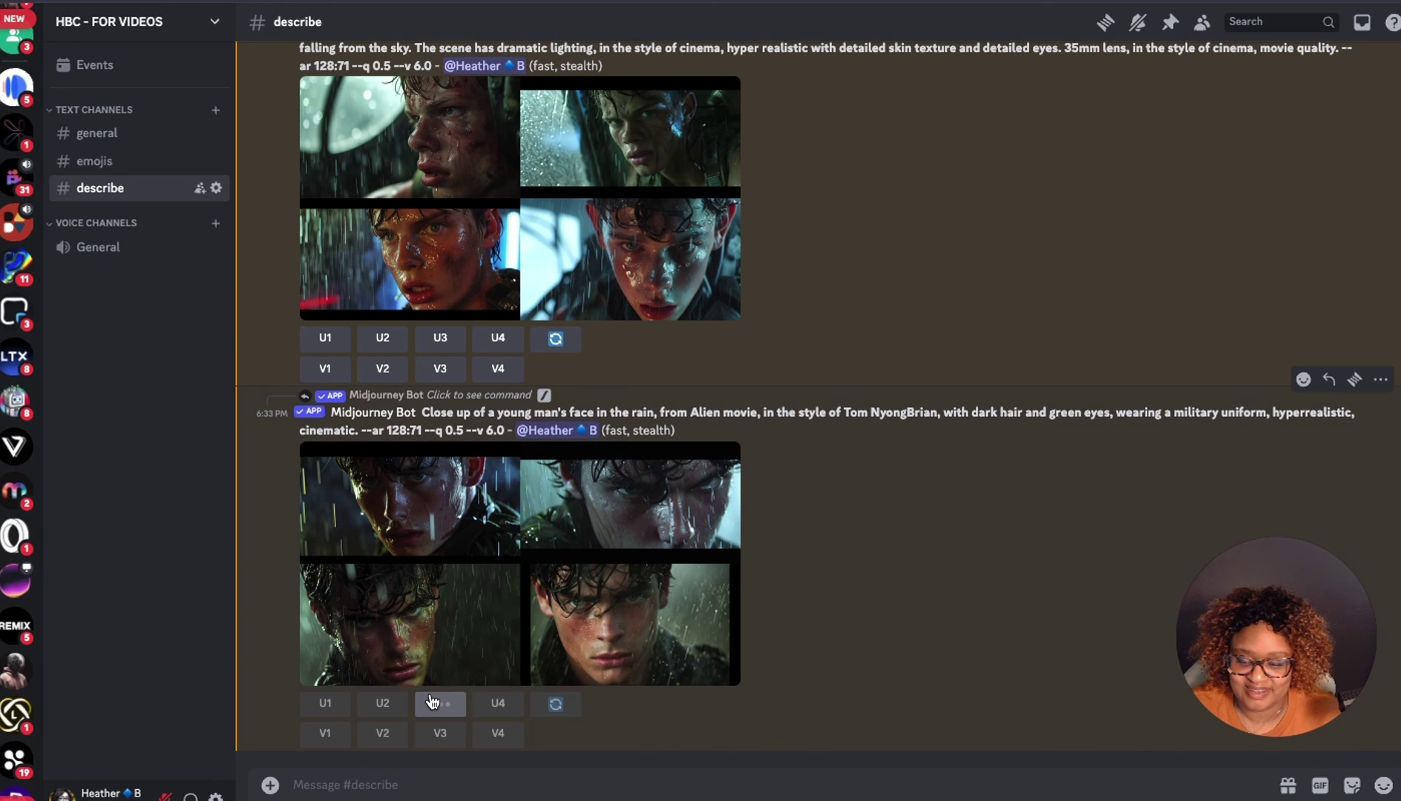